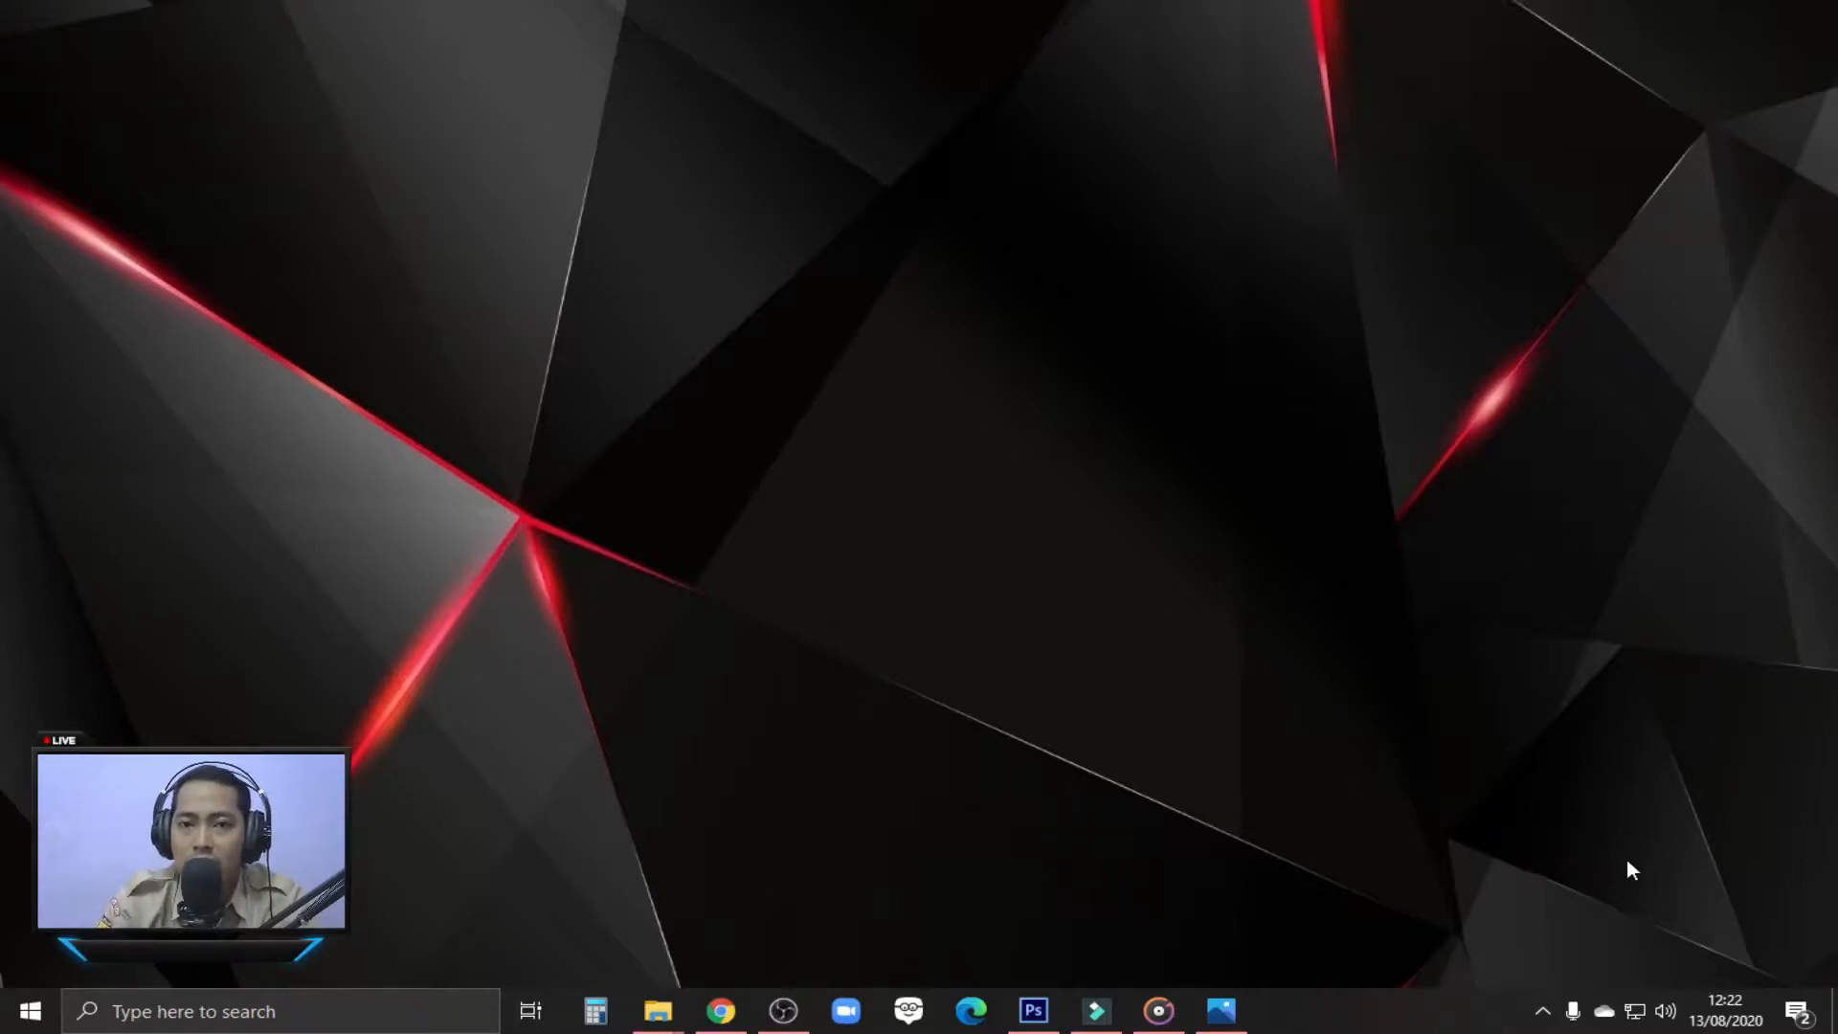
# Look at the example design CONTOH1.jpg in Photos, and switch to Photoshop
pyautogui.click(1221, 1010)
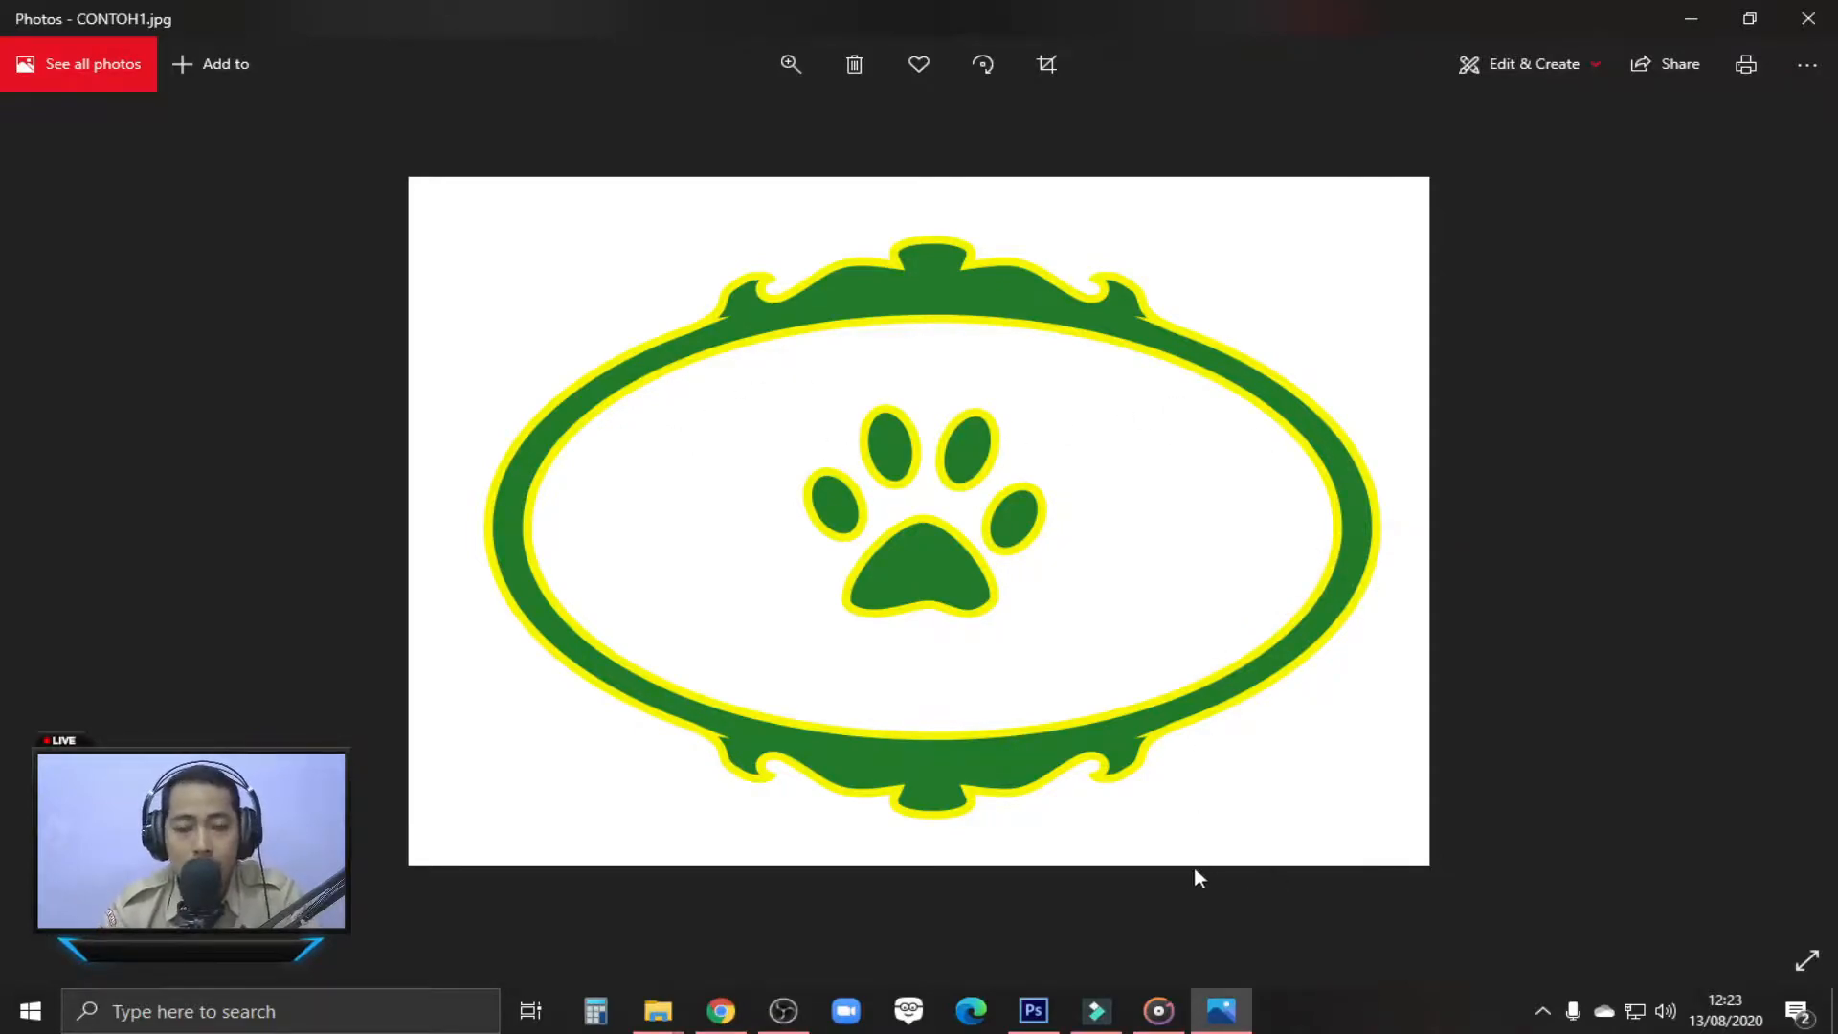
pyautogui.click(1030, 1011)
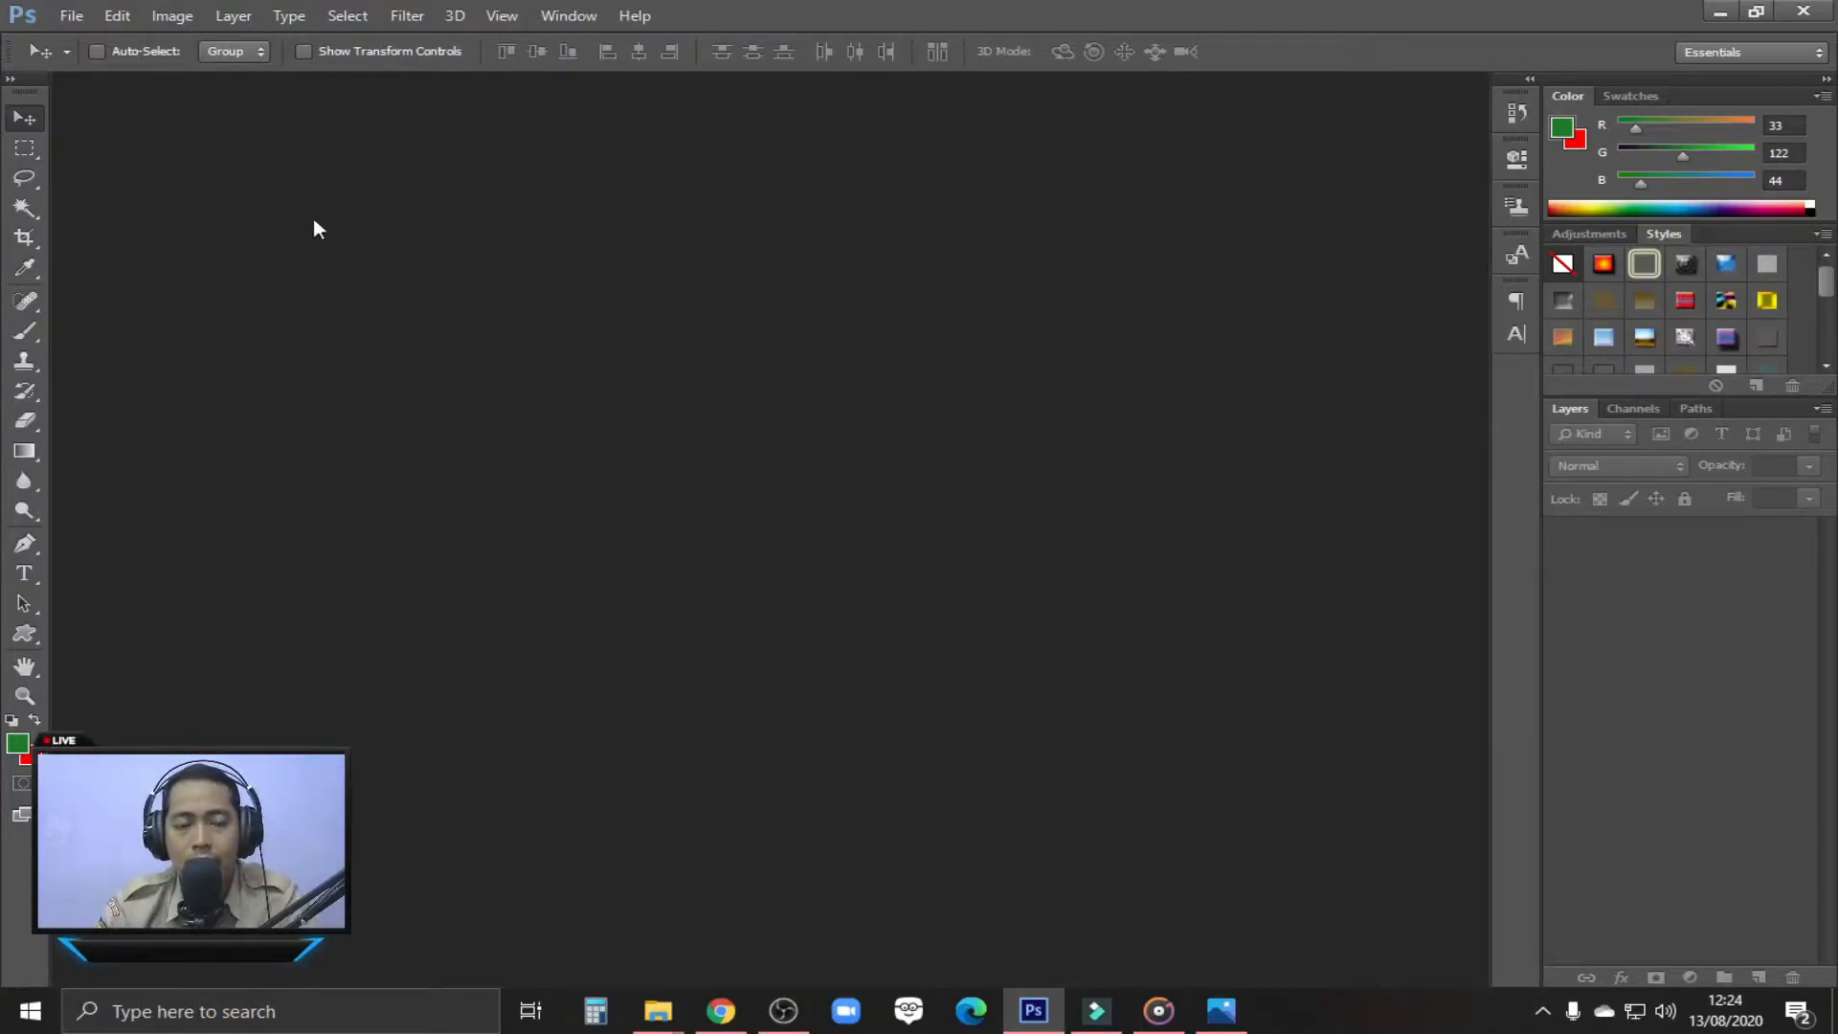
# Create a new document named CONTOH2, 800 × 600 pixels, 28,346 pixels/centimeter, 8-bit RGB Color with a white background
pyautogui.click(71, 16)
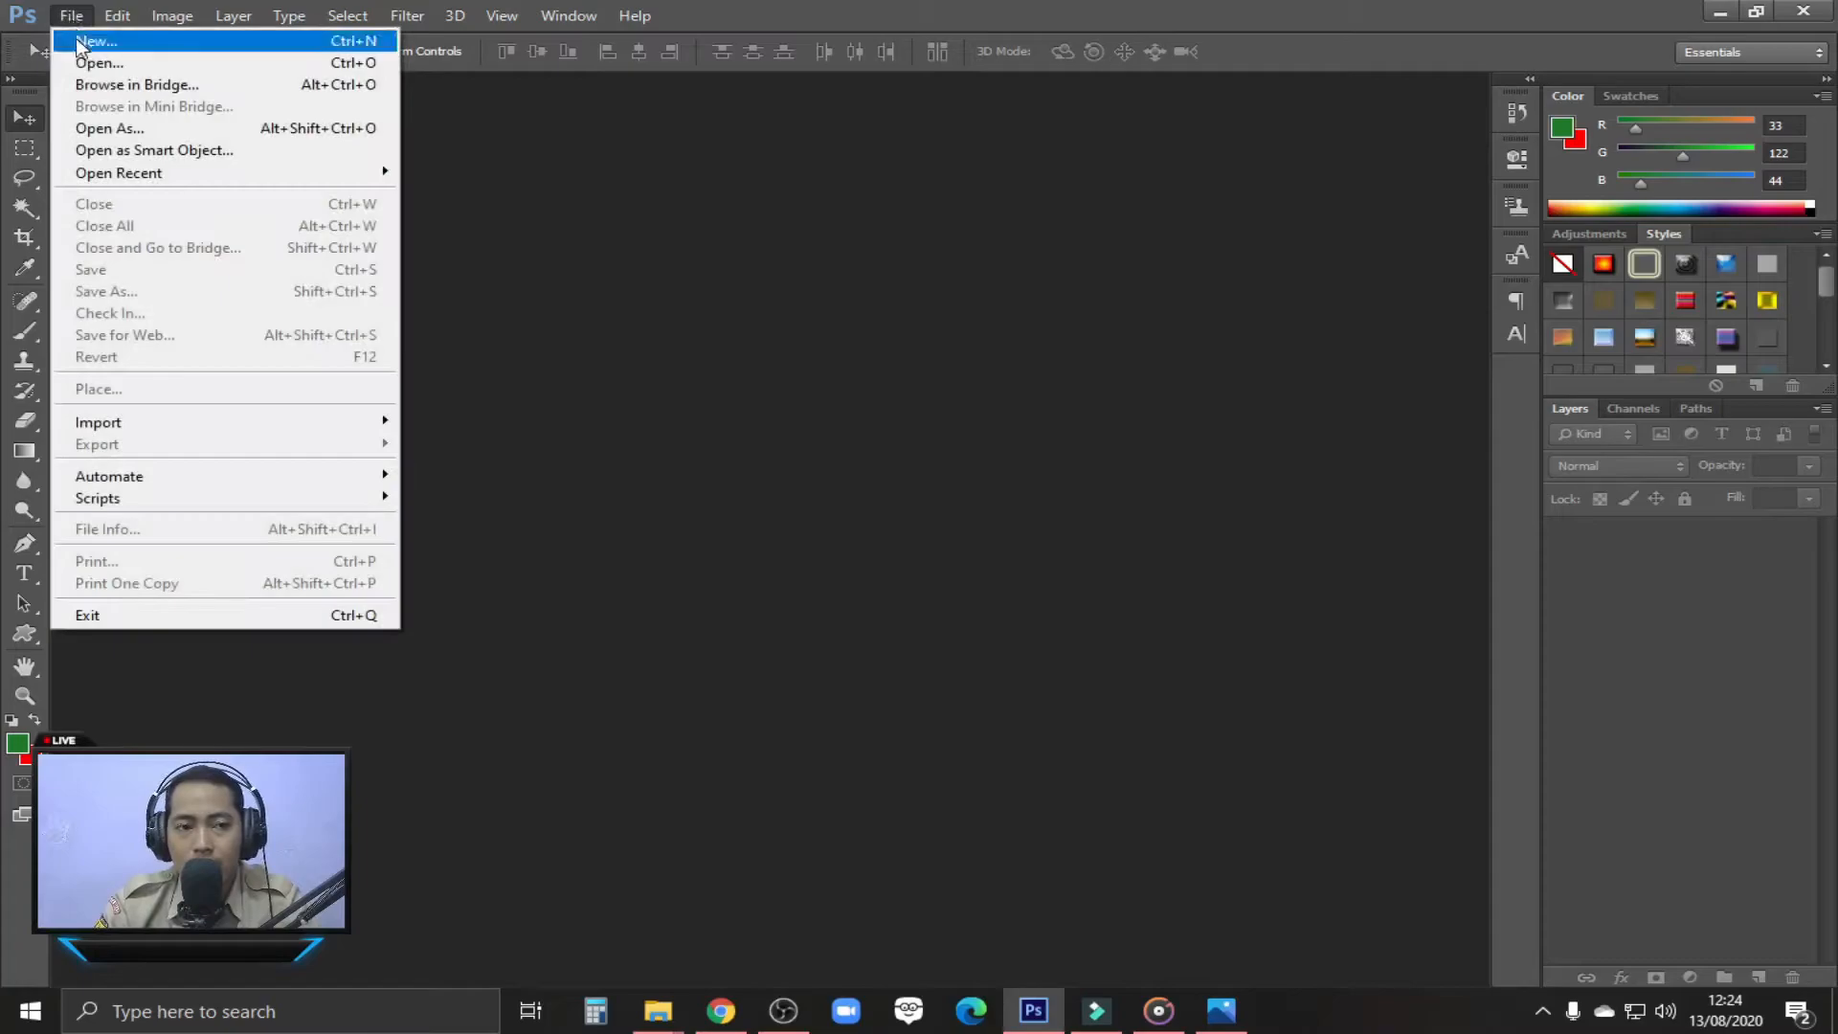
pyautogui.click(82, 38)
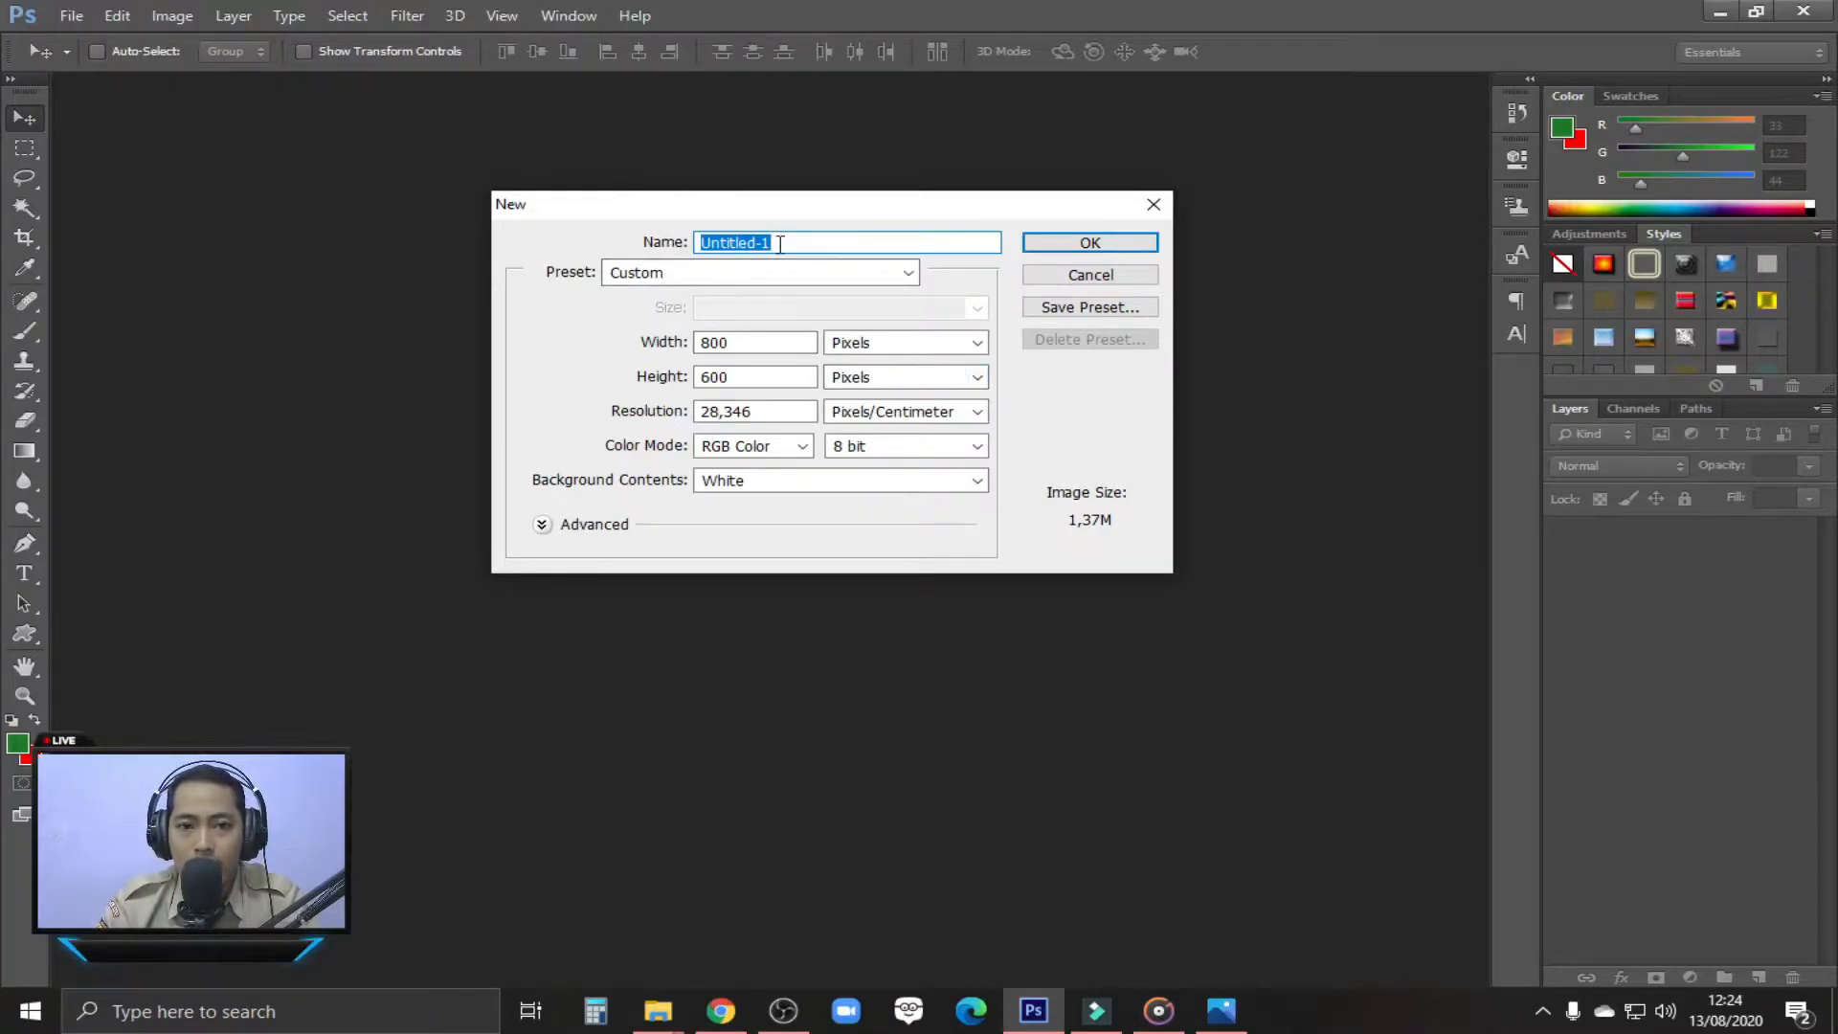
pyautogui.write('CONTOH2')
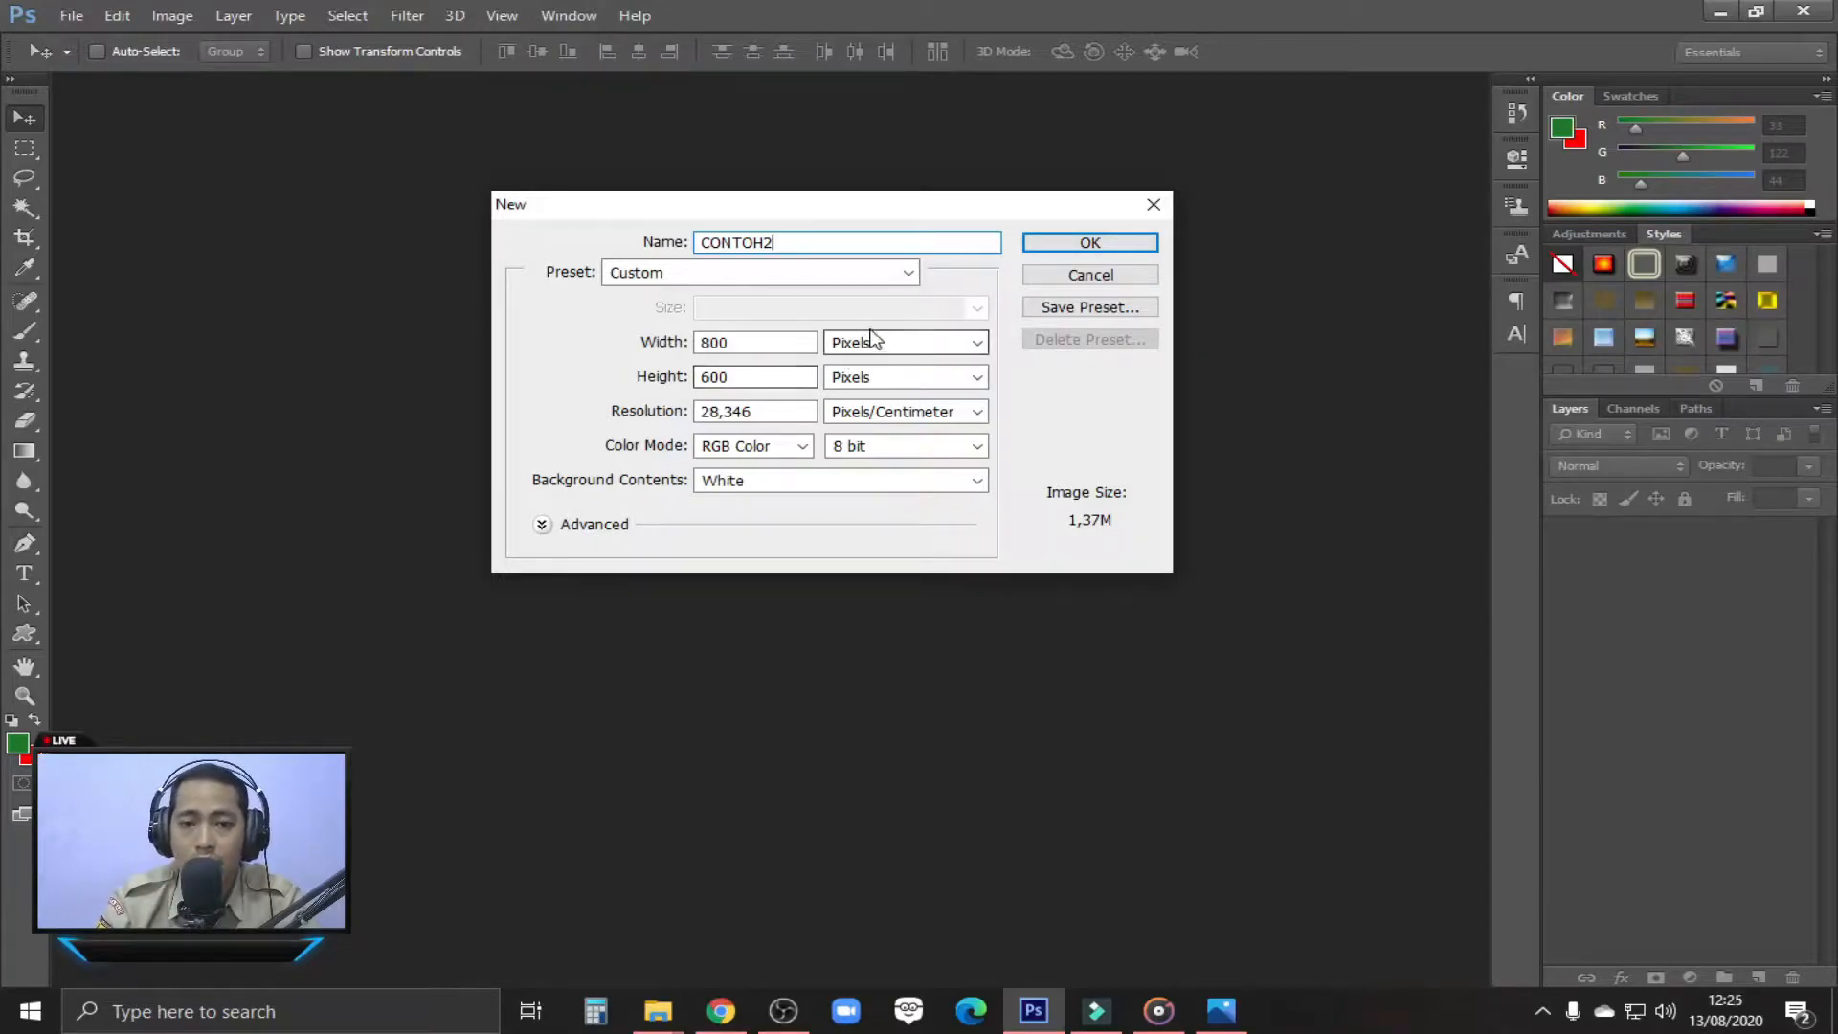
pyautogui.click(912, 347)
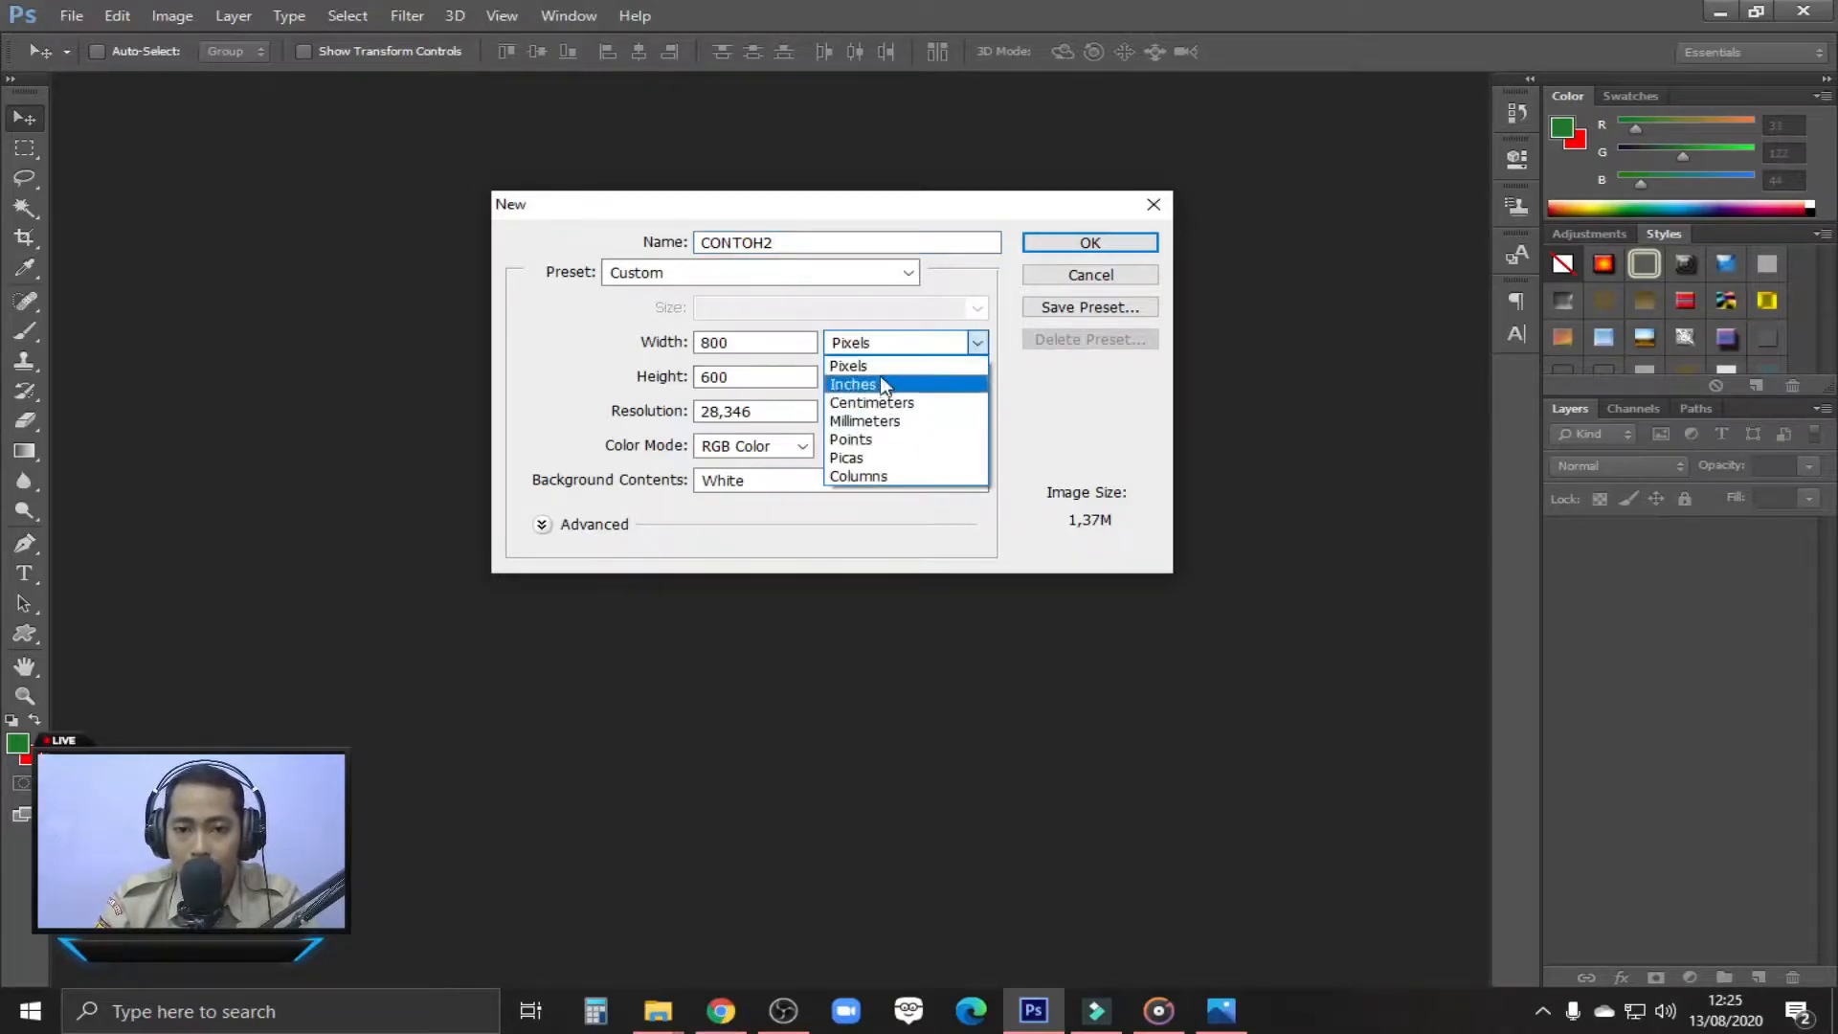
pyautogui.click(882, 367)
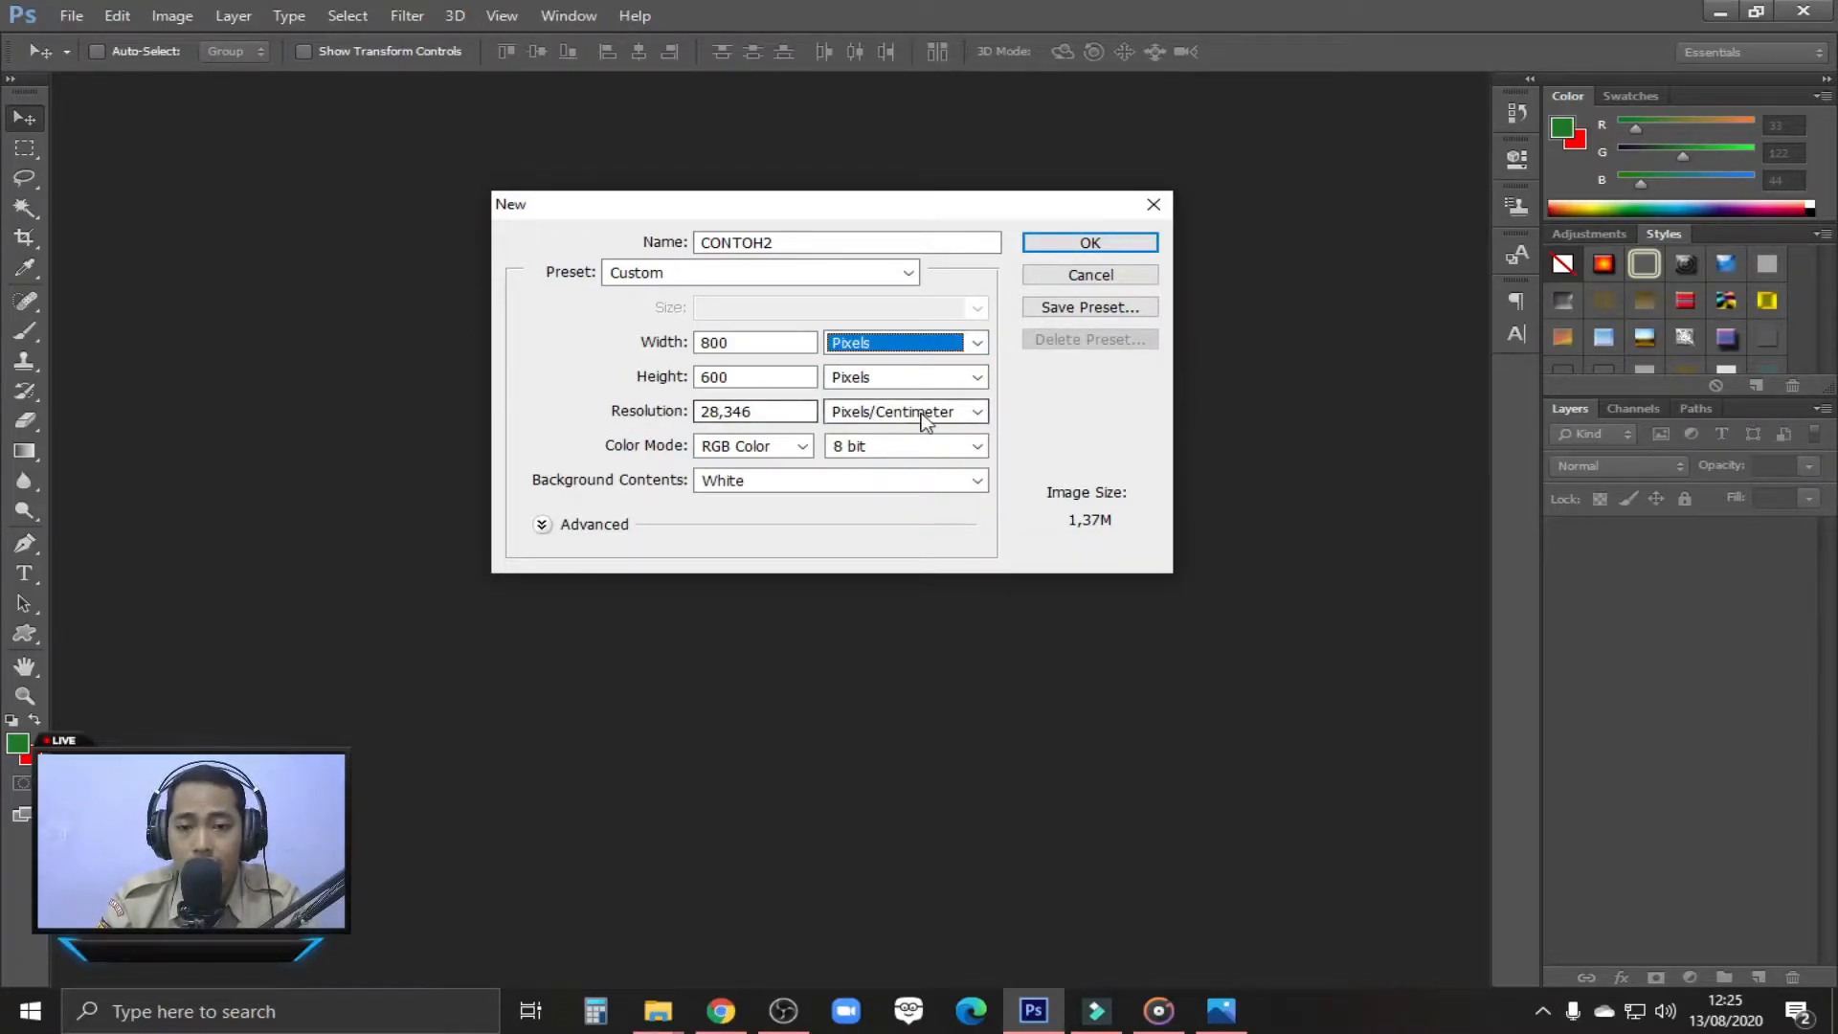
pyautogui.click(960, 417)
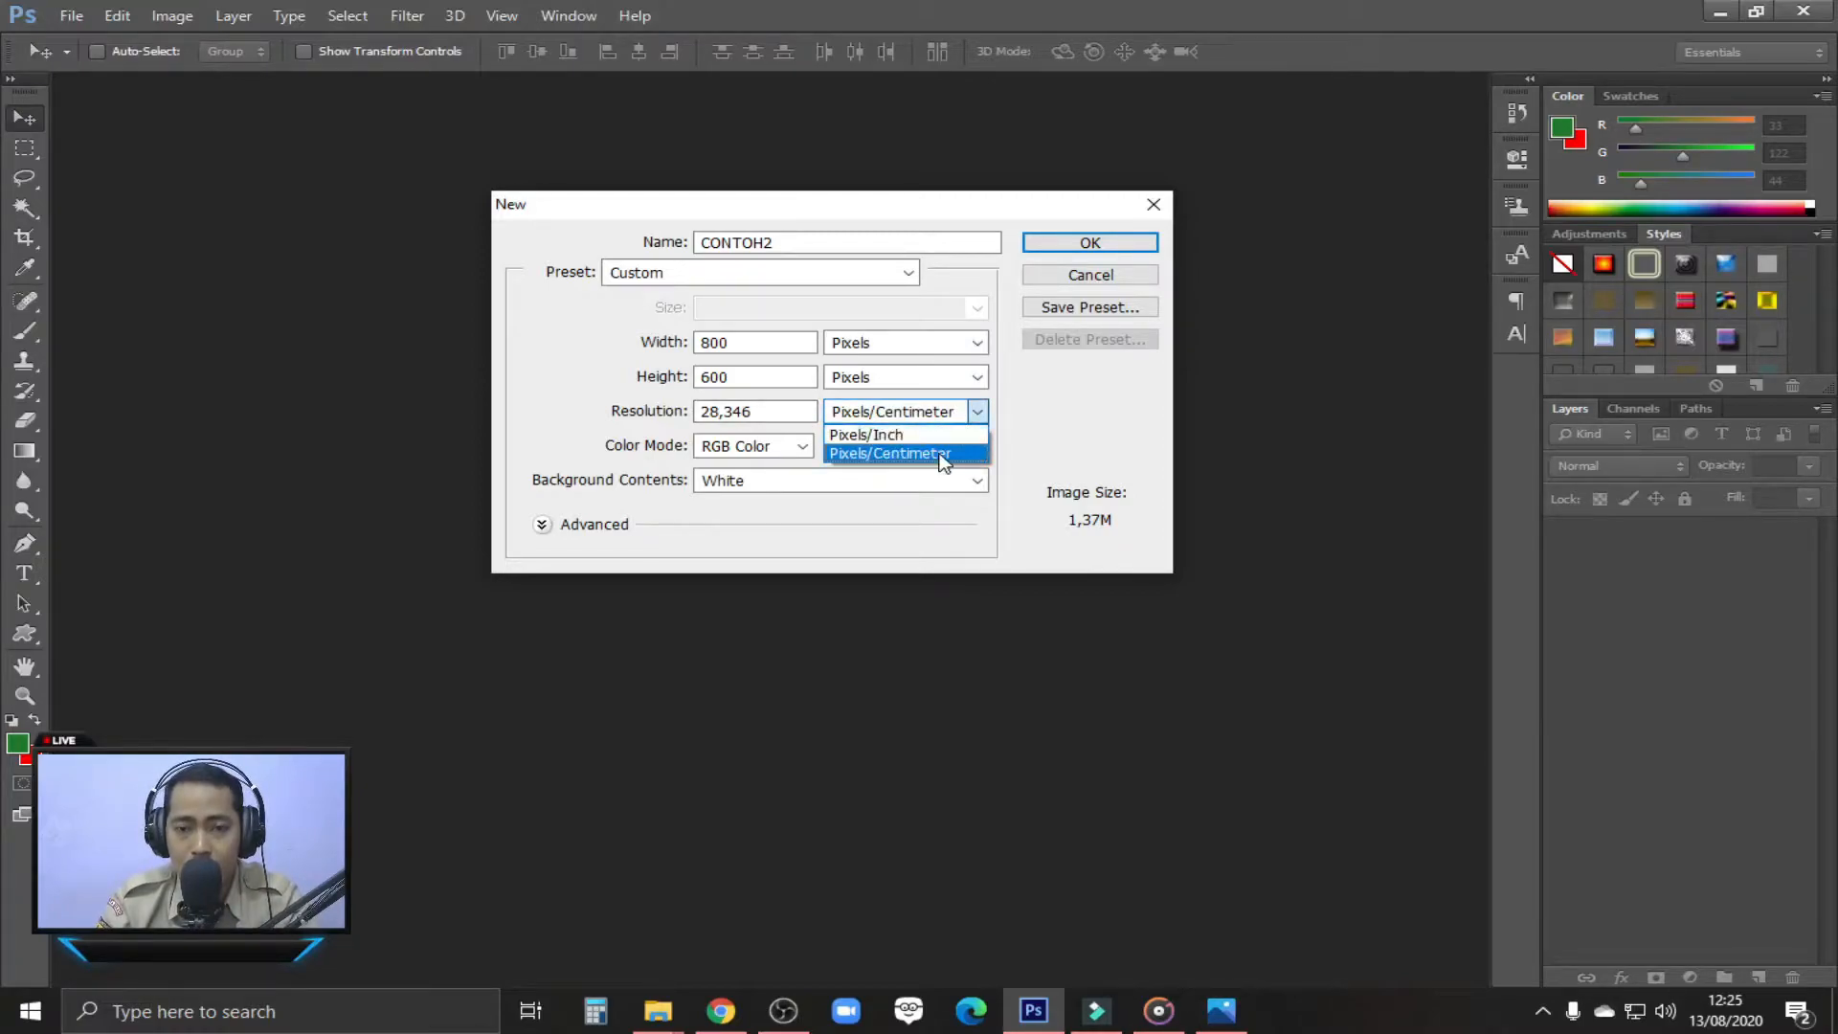
pyautogui.click(946, 454)
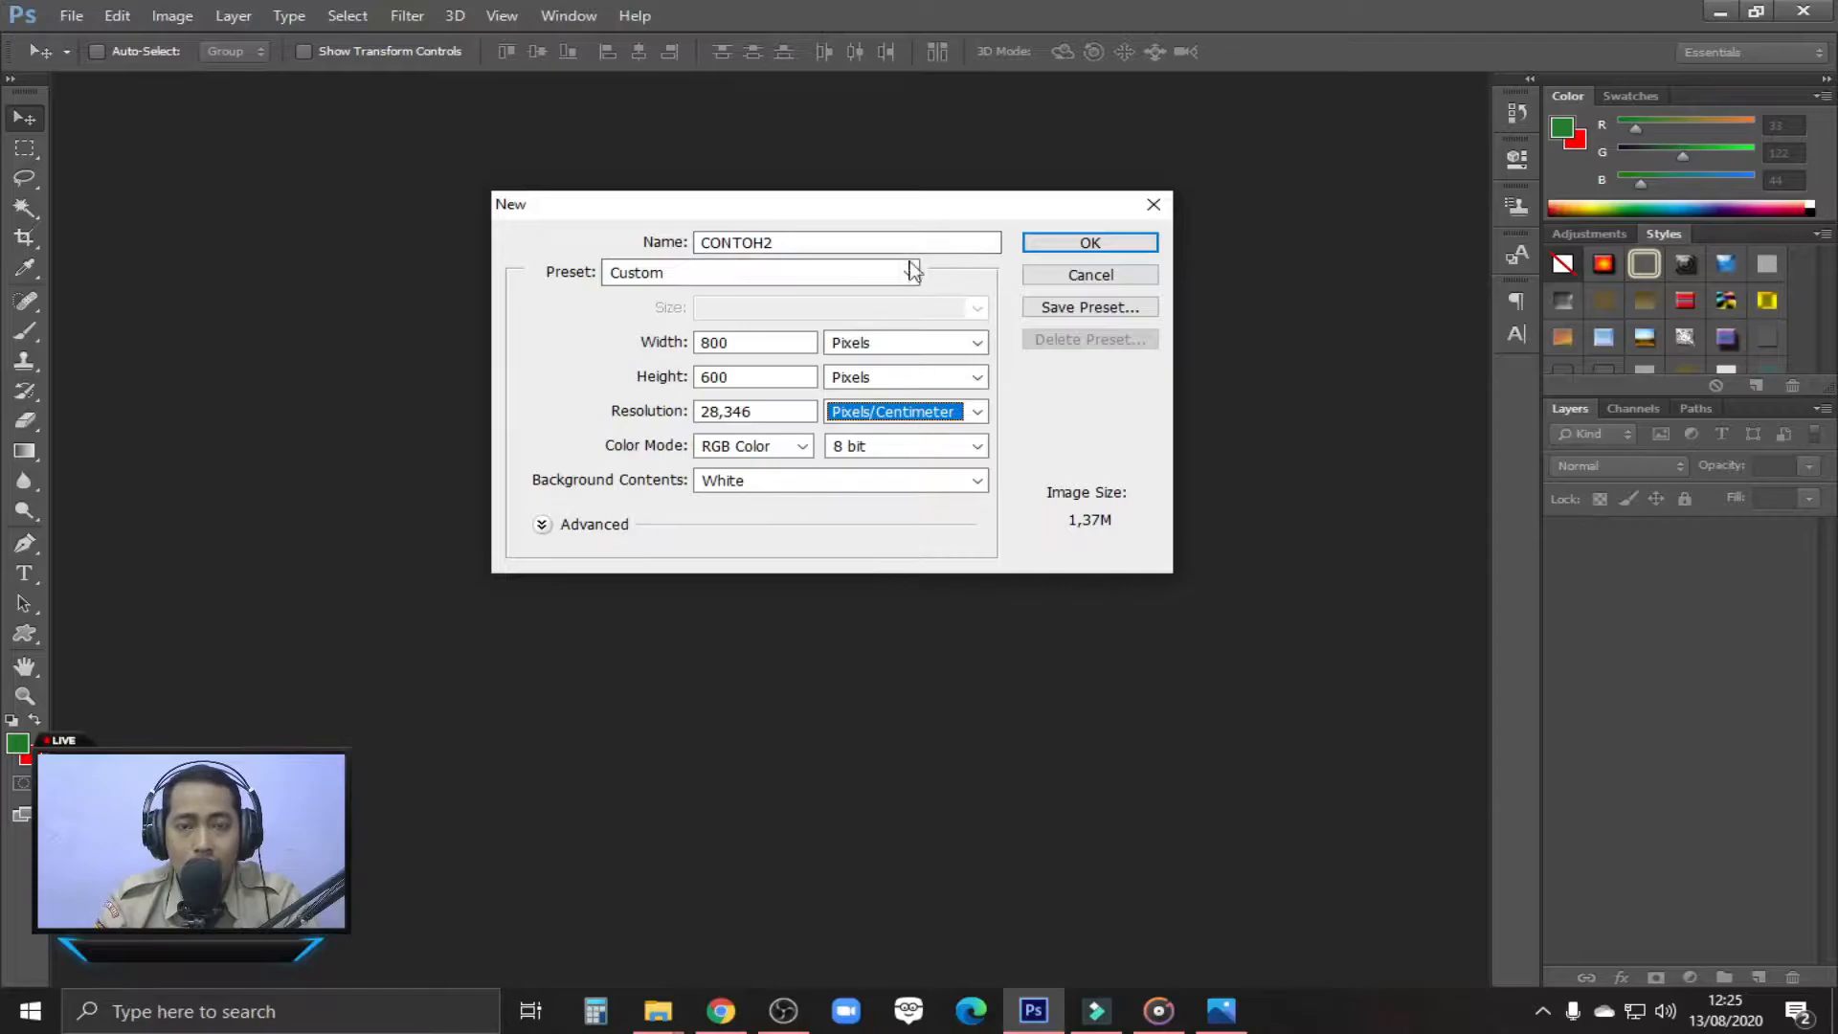
pyautogui.click(1121, 244)
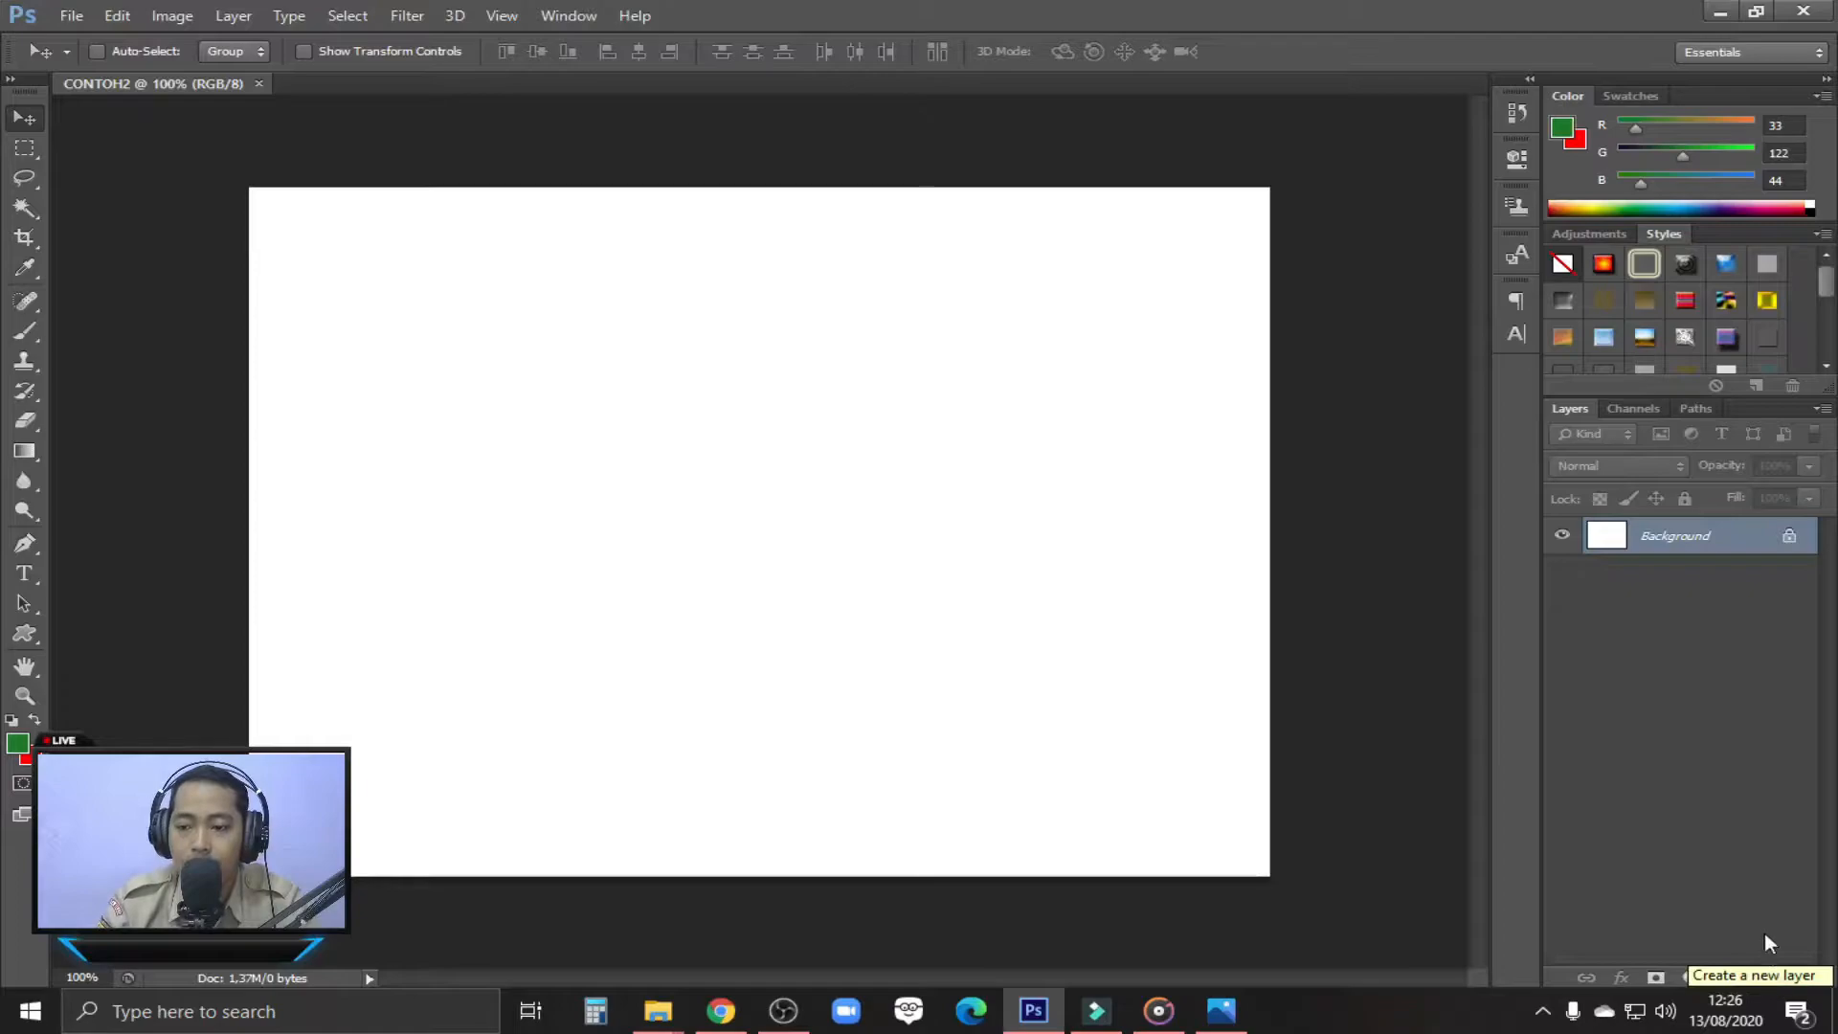
# Add a new empty layer above the background and delete it again
pyautogui.click(1760, 977)
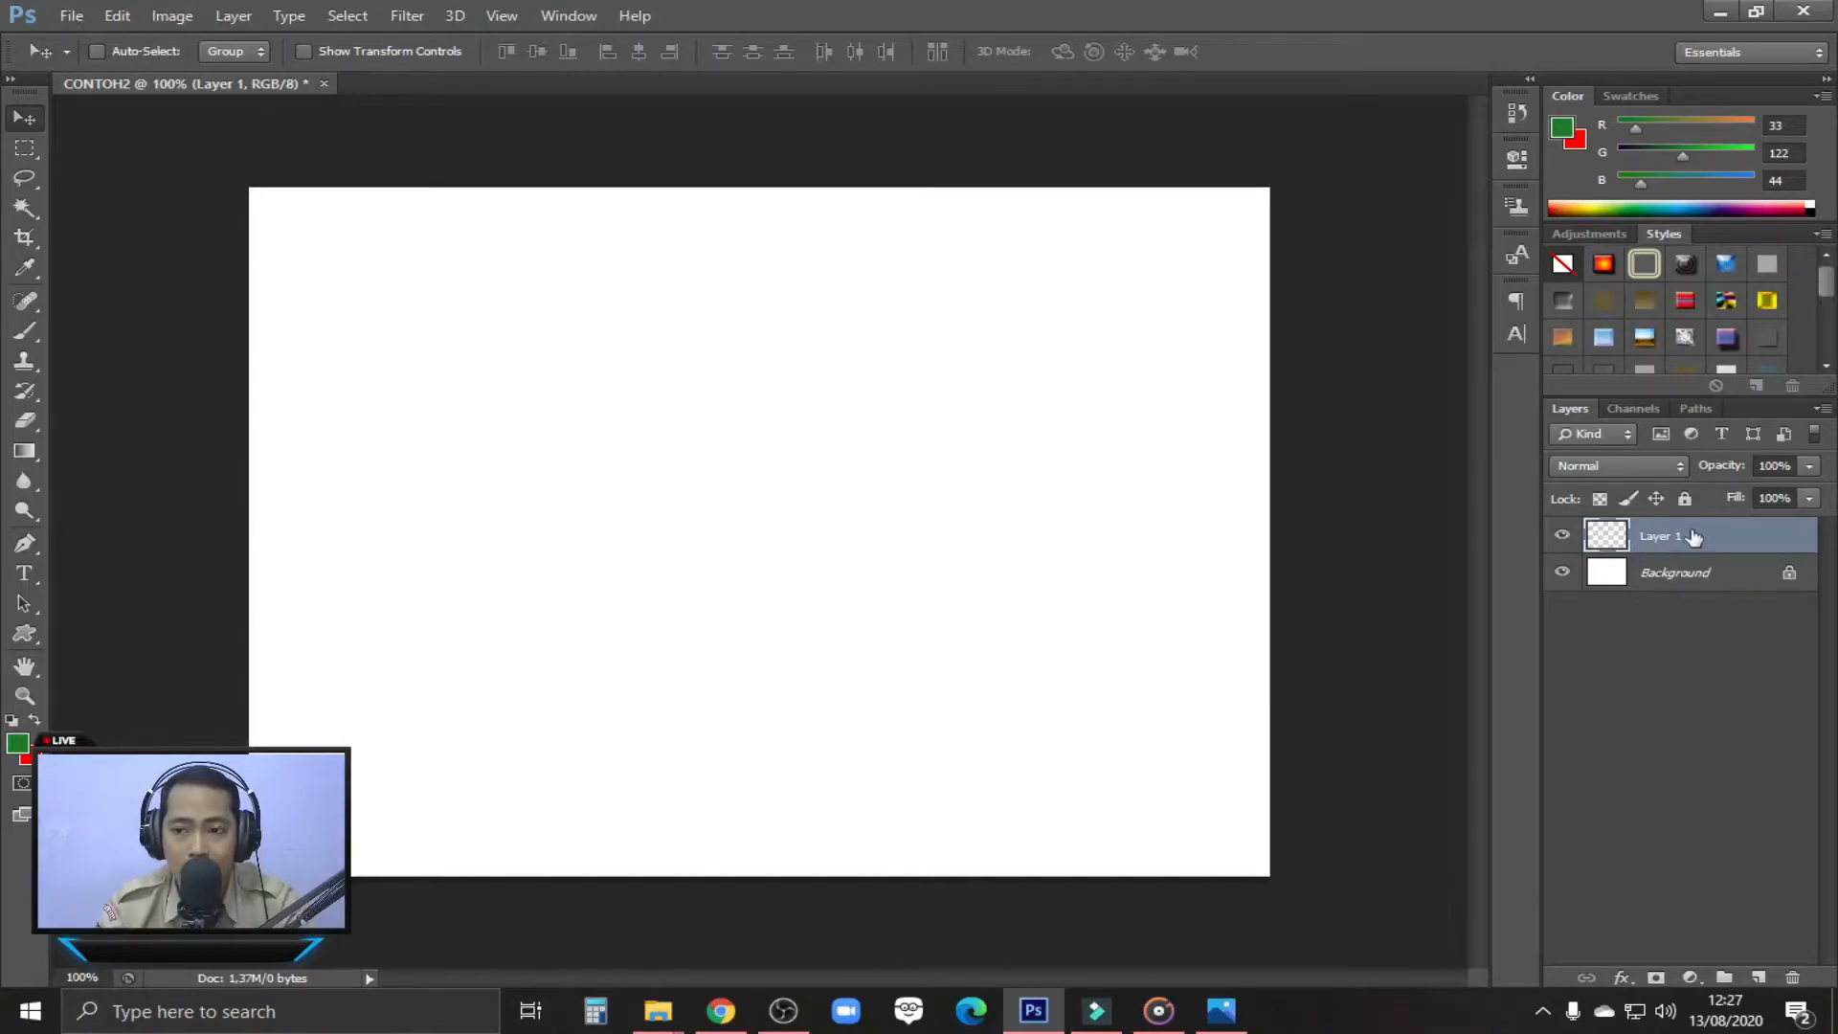
pyautogui.rightClick(1650, 539)
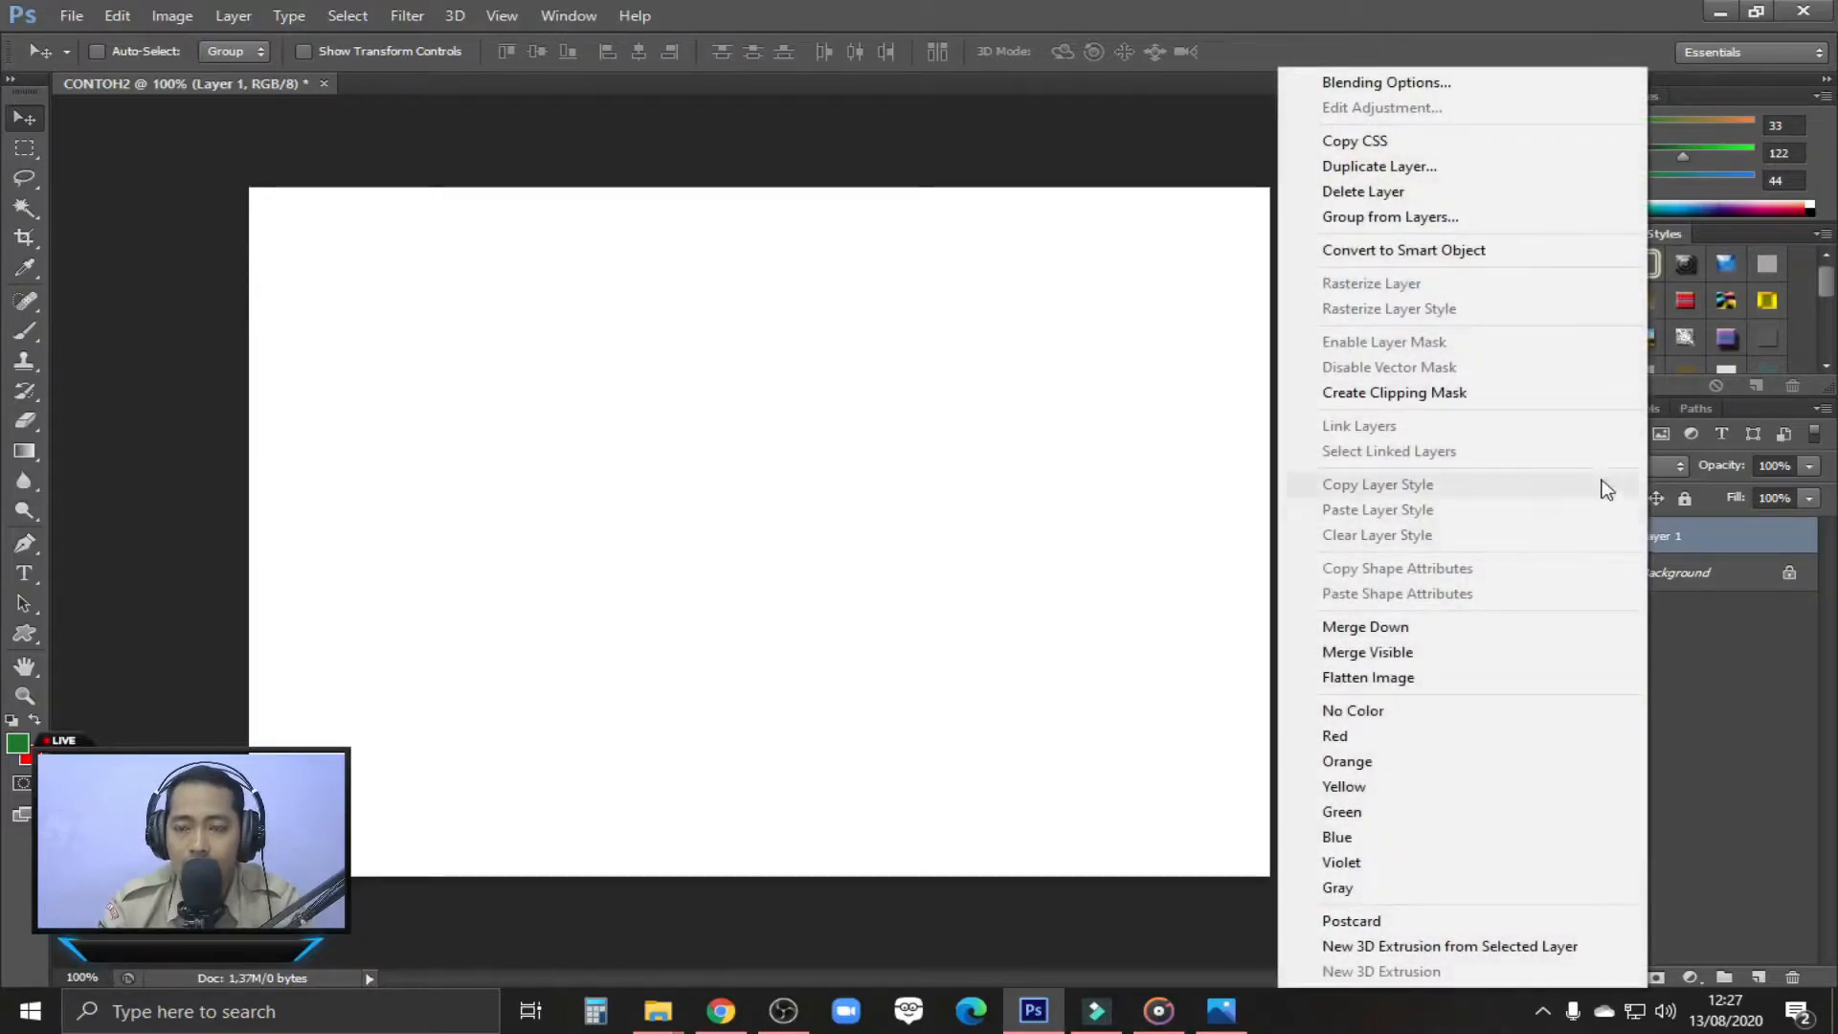
pyautogui.click(1396, 195)
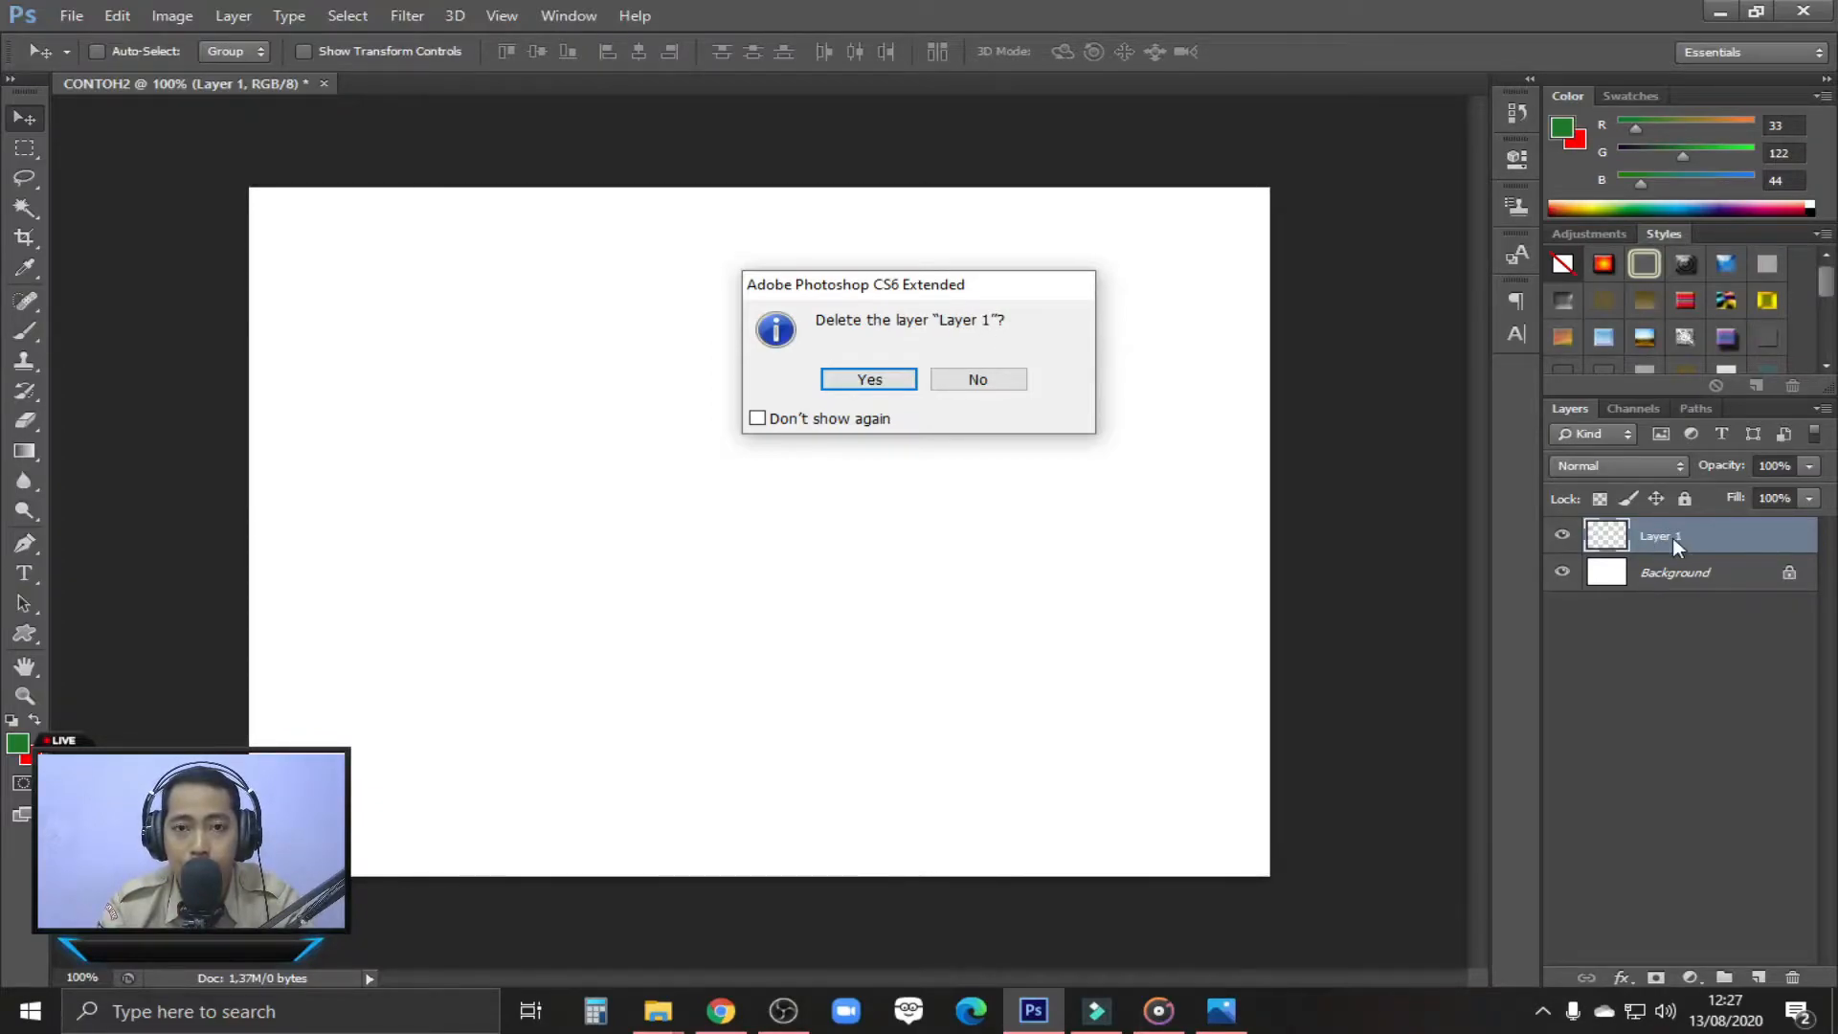
pyautogui.click(850, 378)
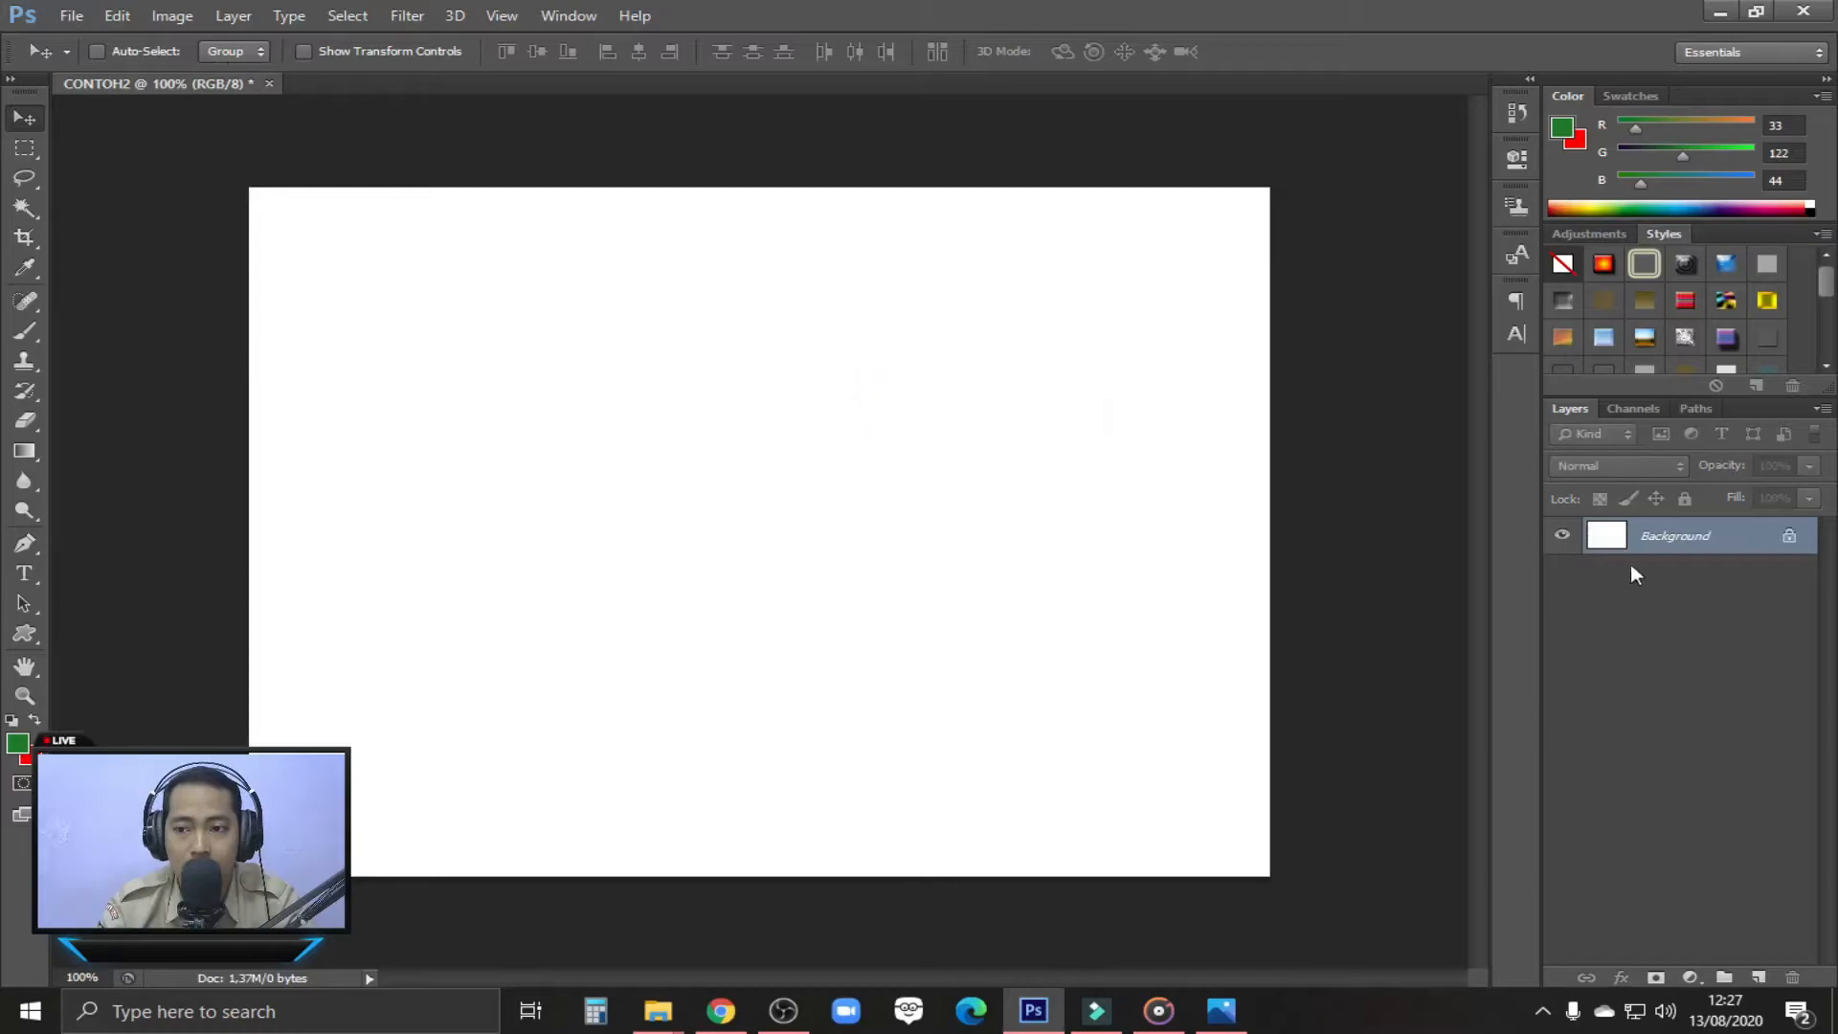
# Add an empty layer and remove it, two times in a row
pyautogui.click(1758, 977)
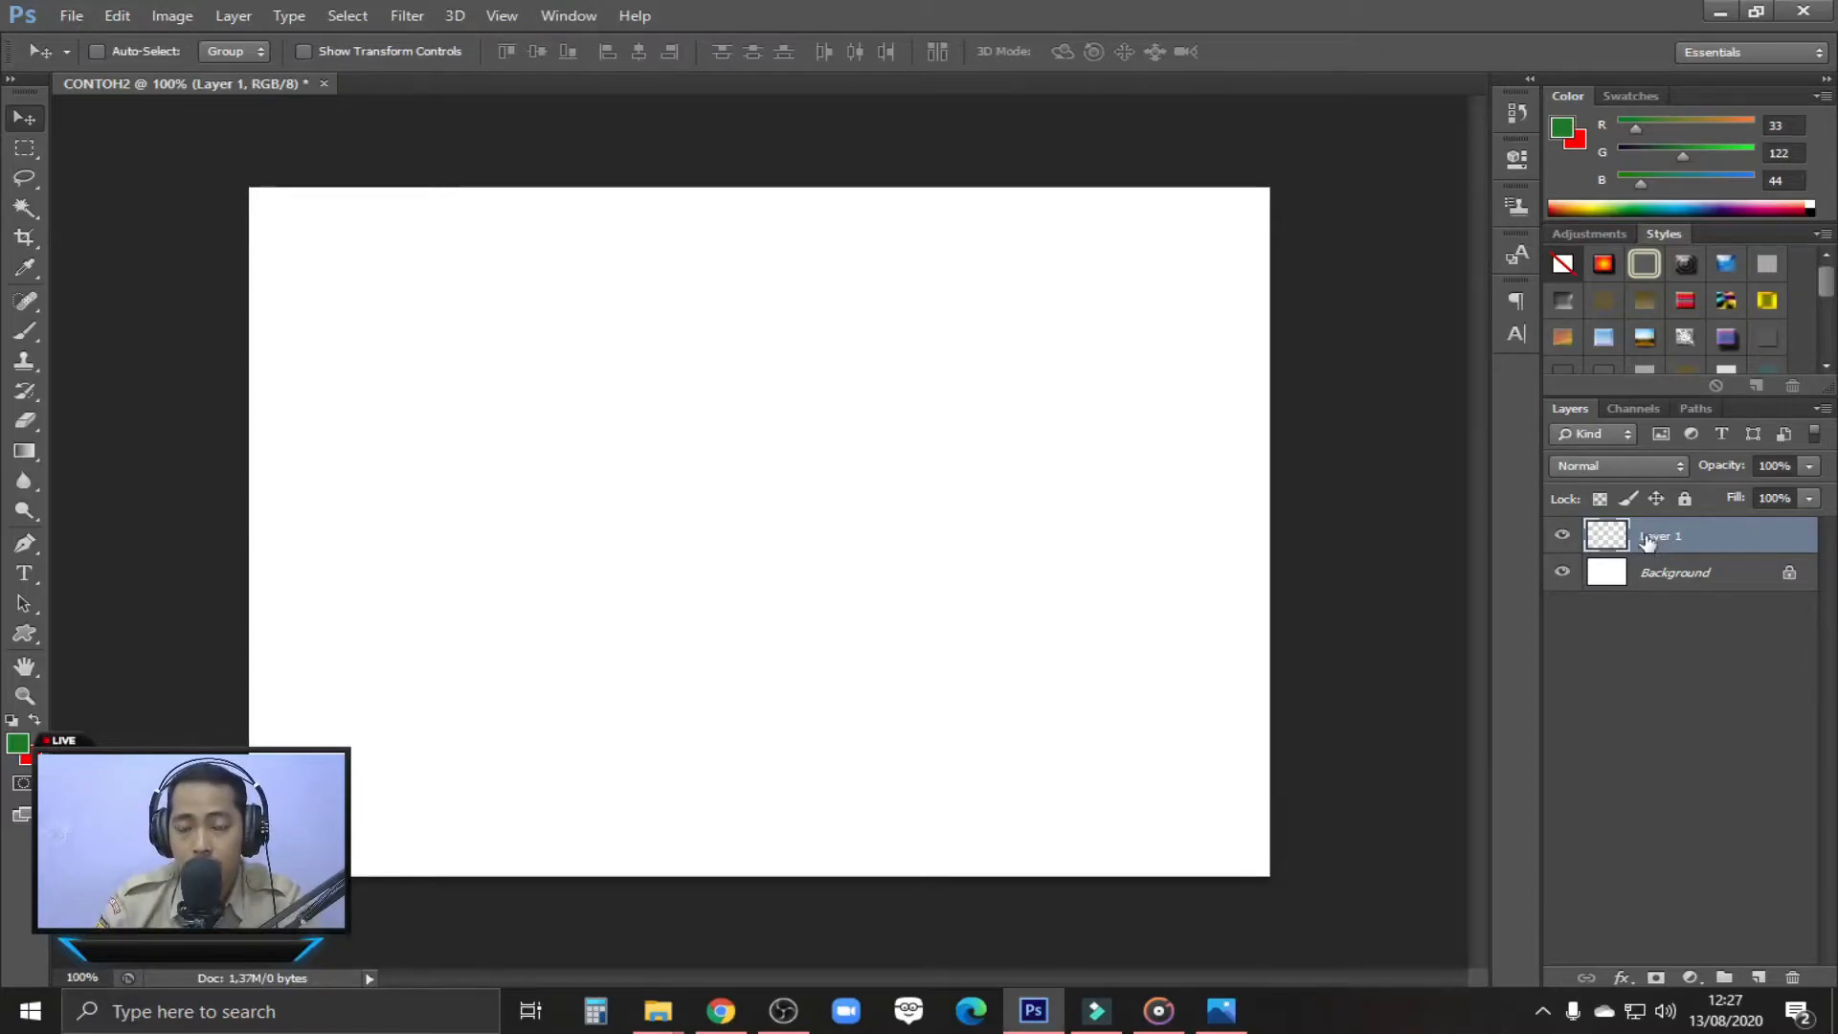
pyautogui.moveTo(1646, 540); pyautogui.dragTo(1796, 982)
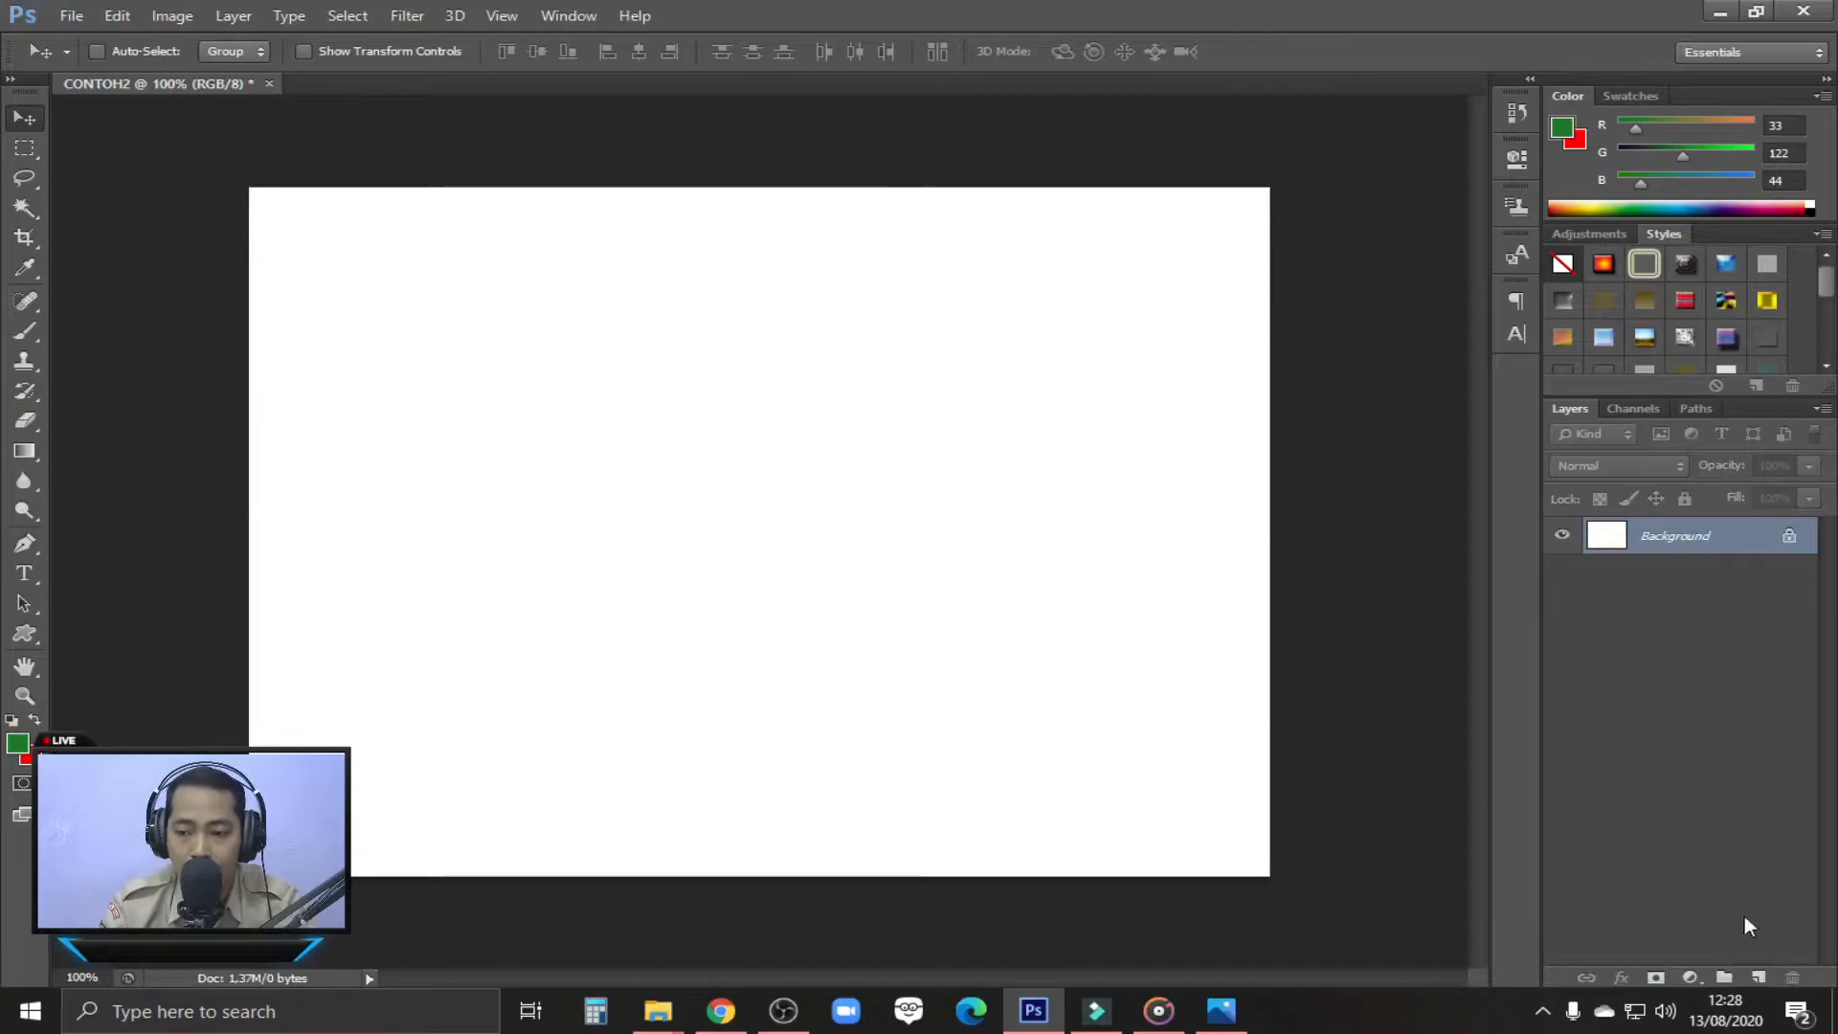
pyautogui.click(1759, 977)
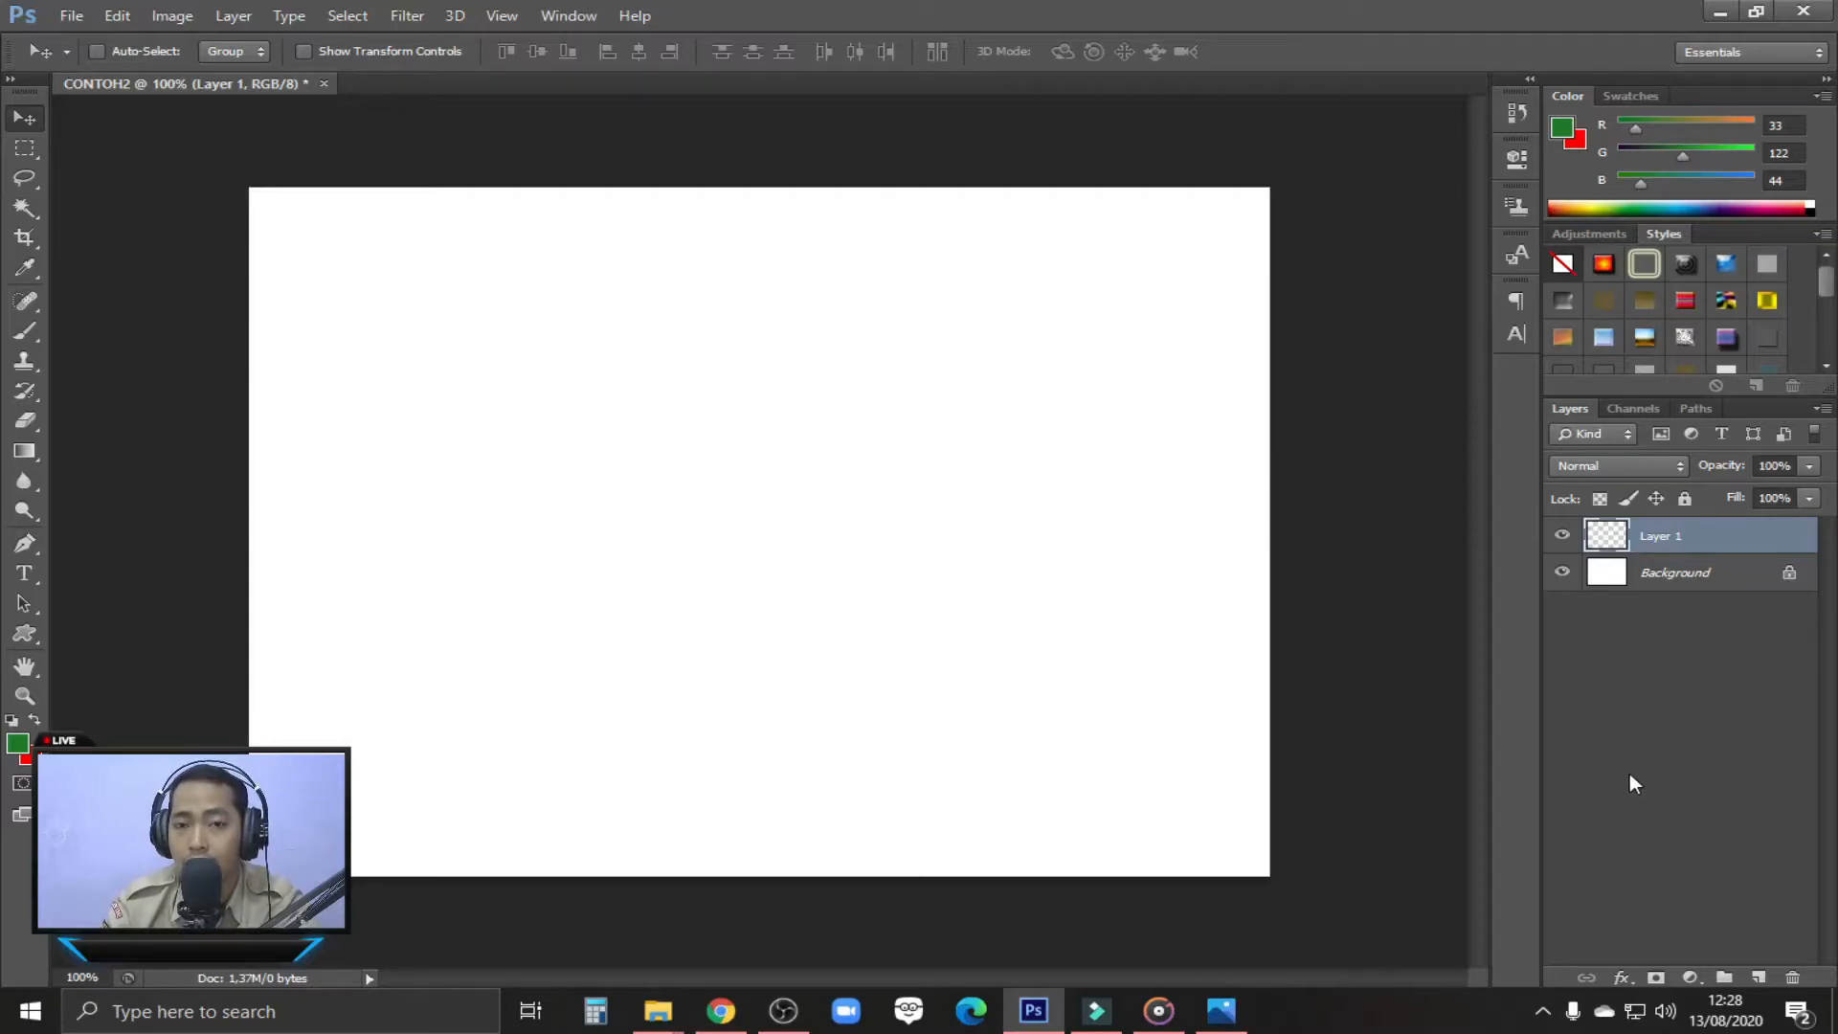
pyautogui.press('Delete')
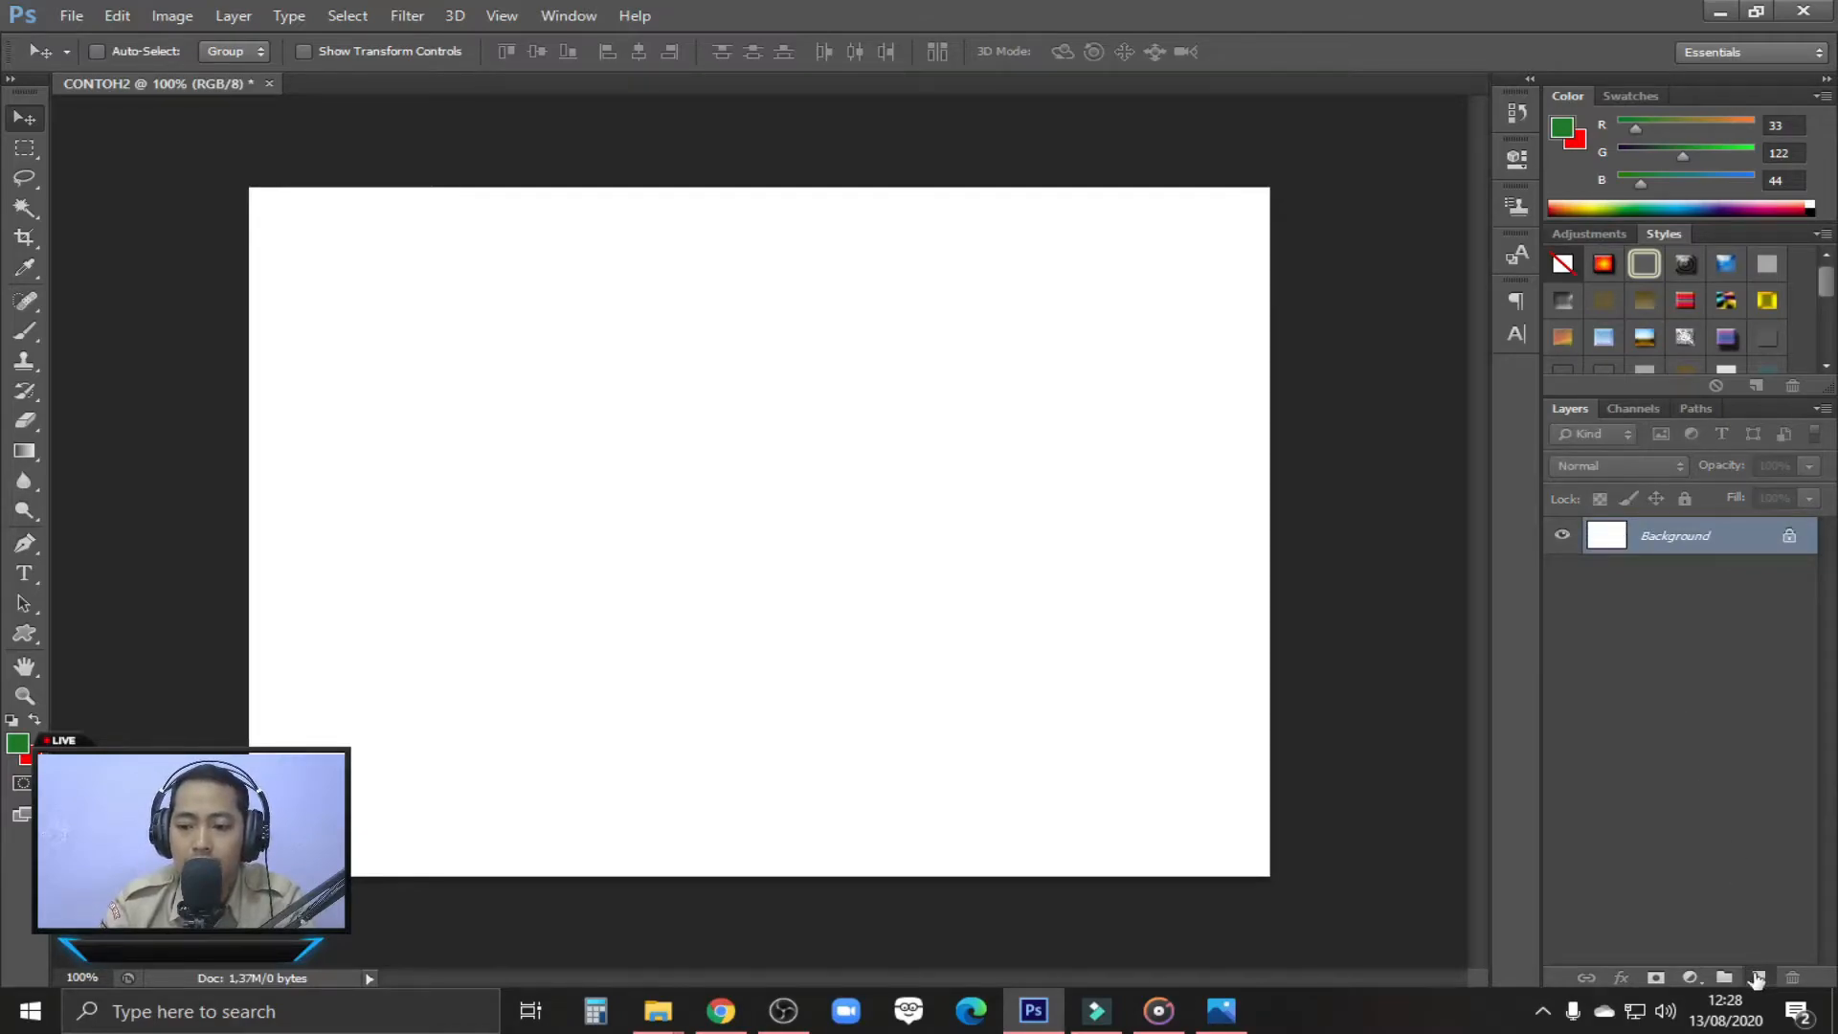
# Add two empty layers, Layer 1 and Layer 2, above the background
pyautogui.click(1757, 976)
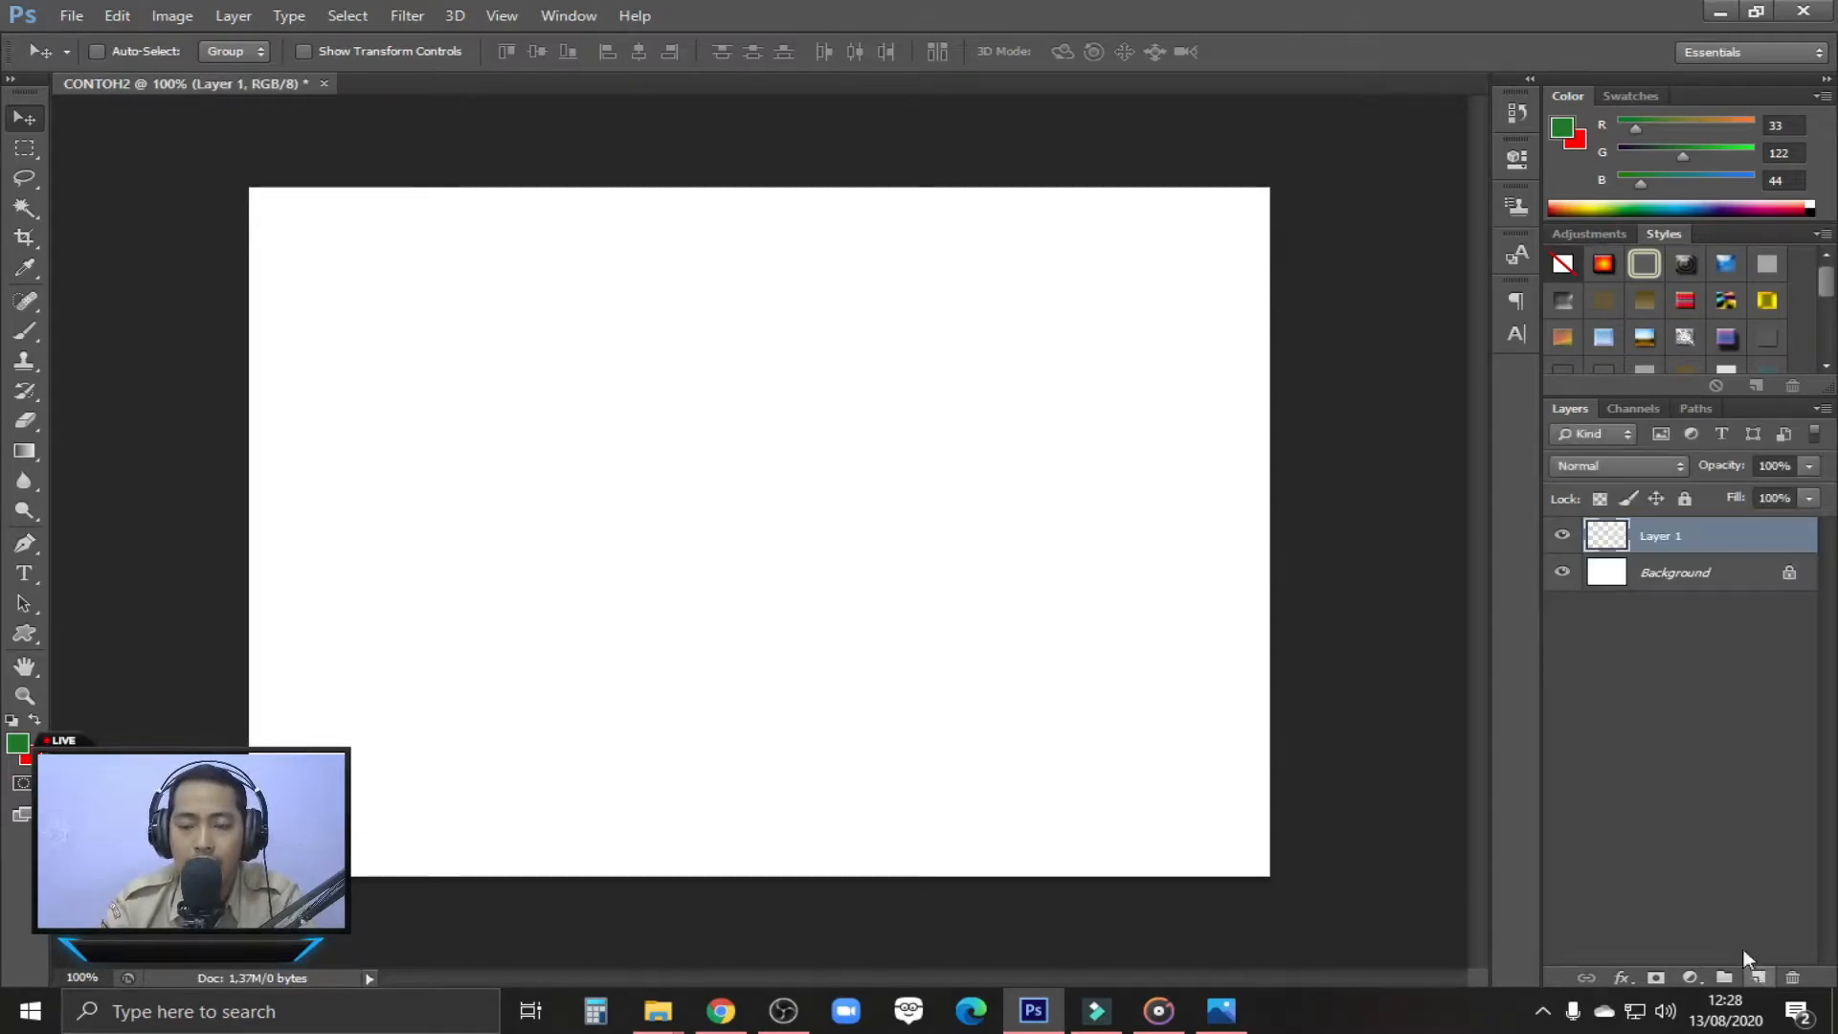
pyautogui.rightClick(1601, 539)
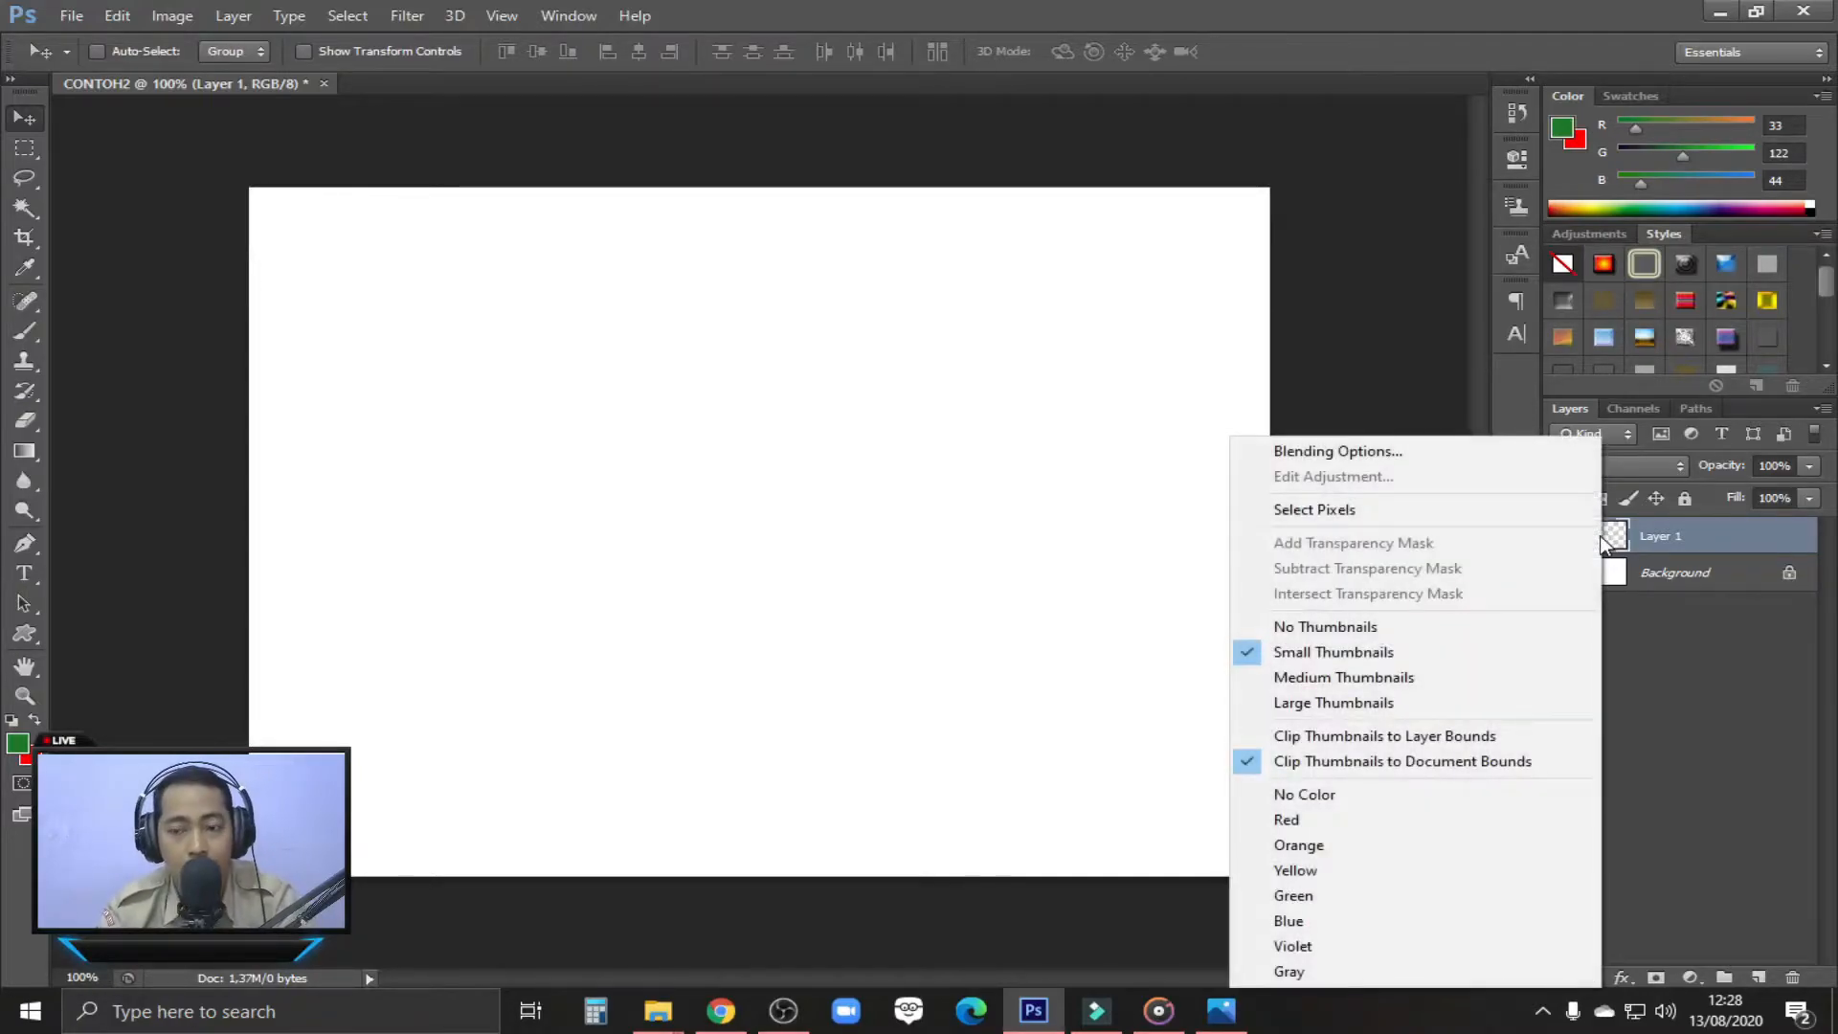
pyautogui.click(1702, 659)
pyautogui.moveTo(1656, 541)
pyautogui.mouseDown()
pyautogui.moveTo(1792, 967)
pyautogui.moveTo(1683, 540)
pyautogui.mouseUp()
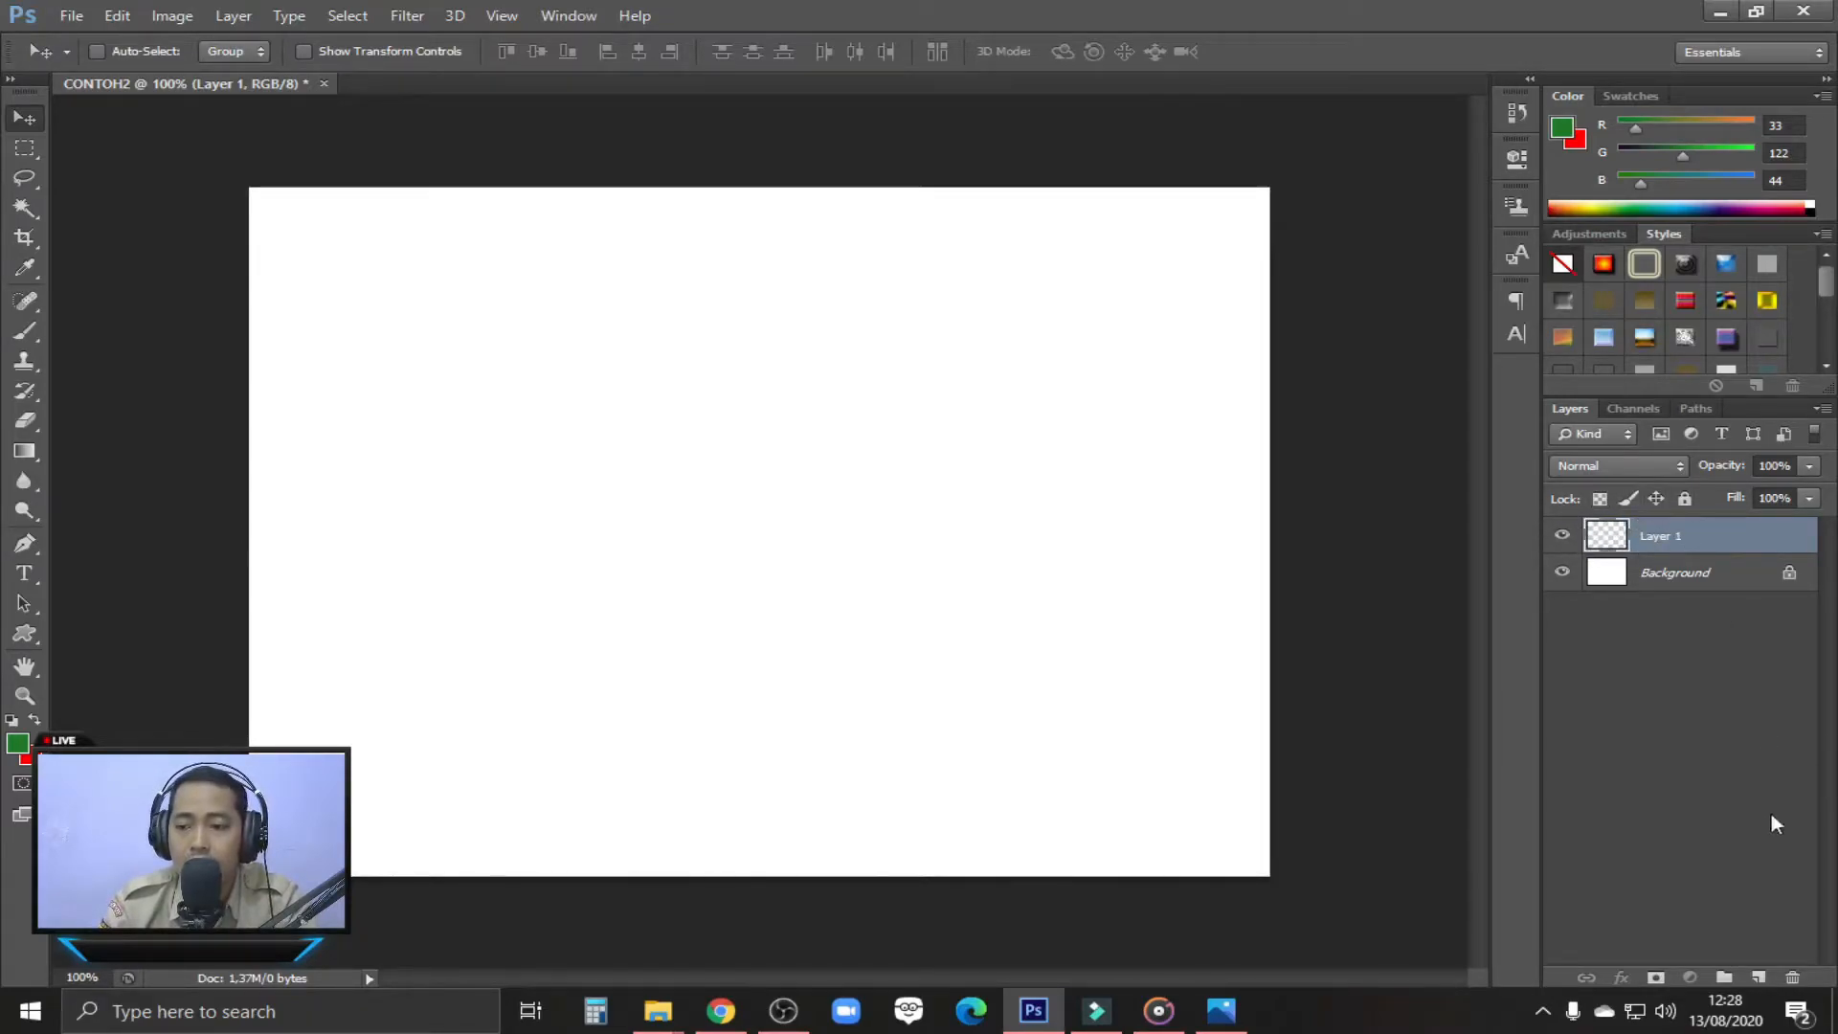
pyautogui.click(1759, 978)
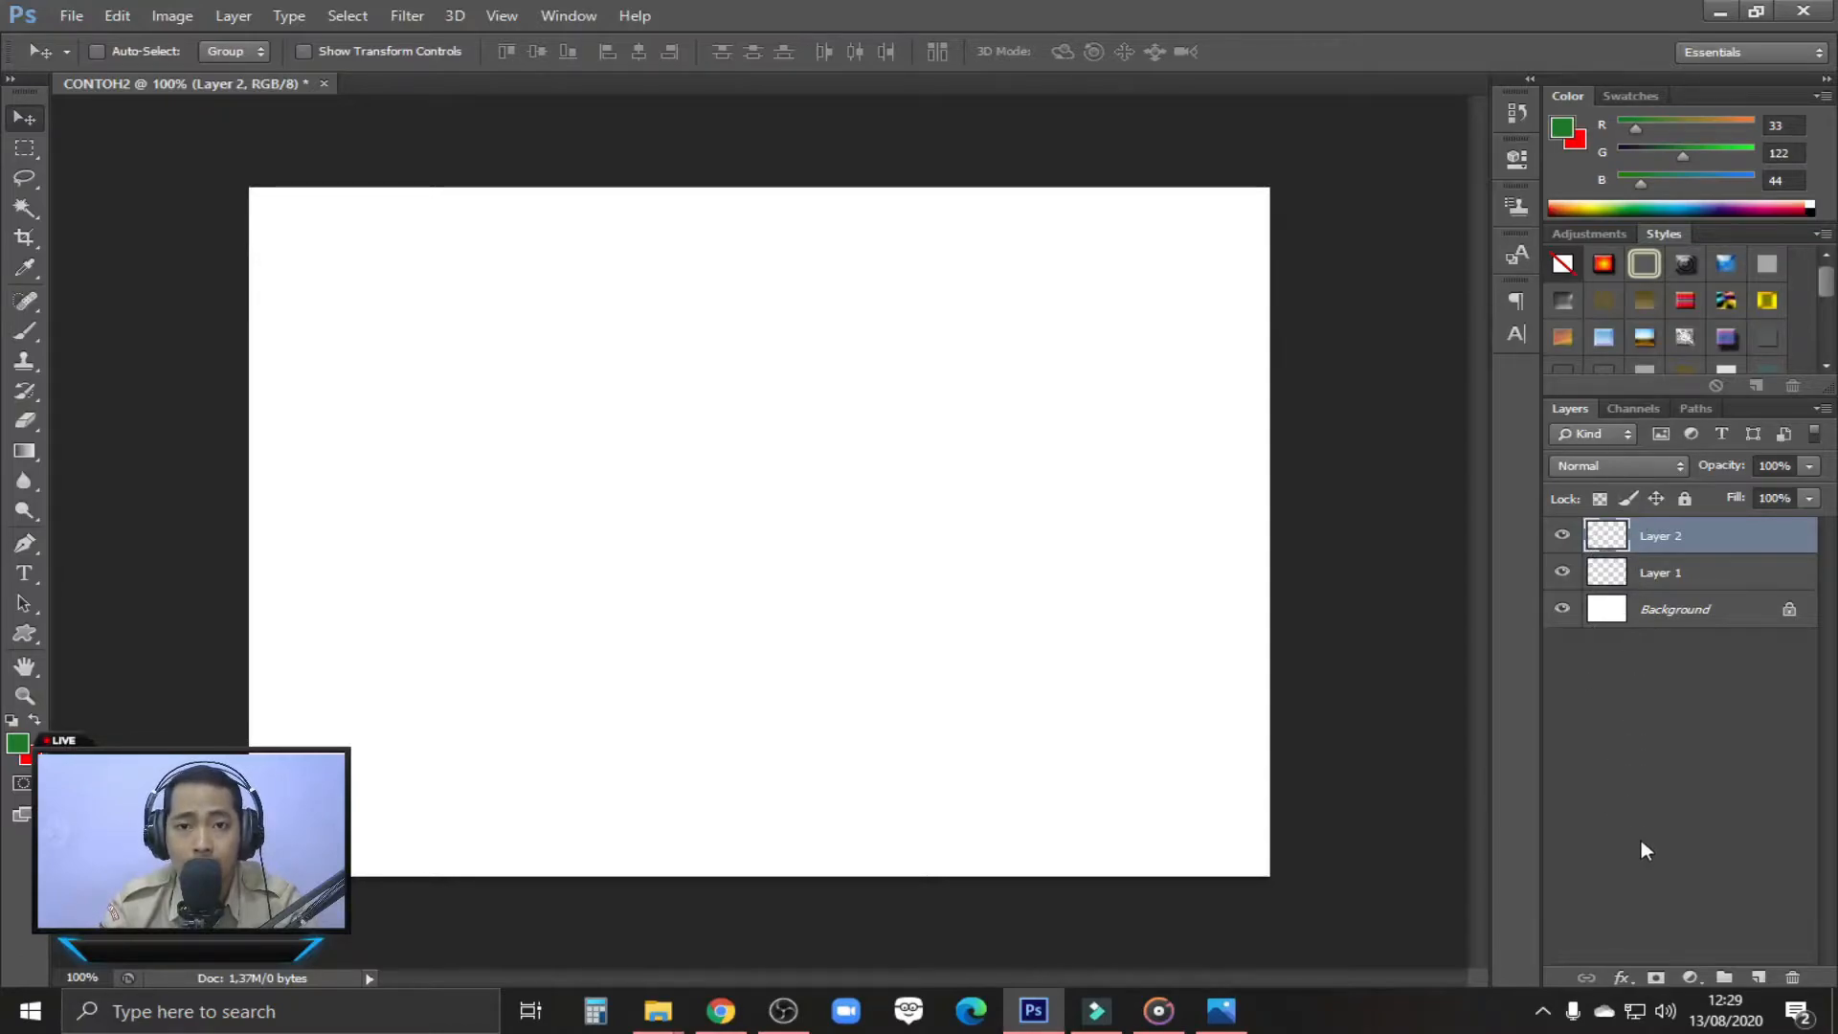
# Add many more empty layers above Layer 2, up to Layer 50
pyautogui.click(1758, 977)
pyautogui.click(1758, 976)
pyautogui.doubleClick(1758, 977)
pyautogui.doubleClick(1759, 976)
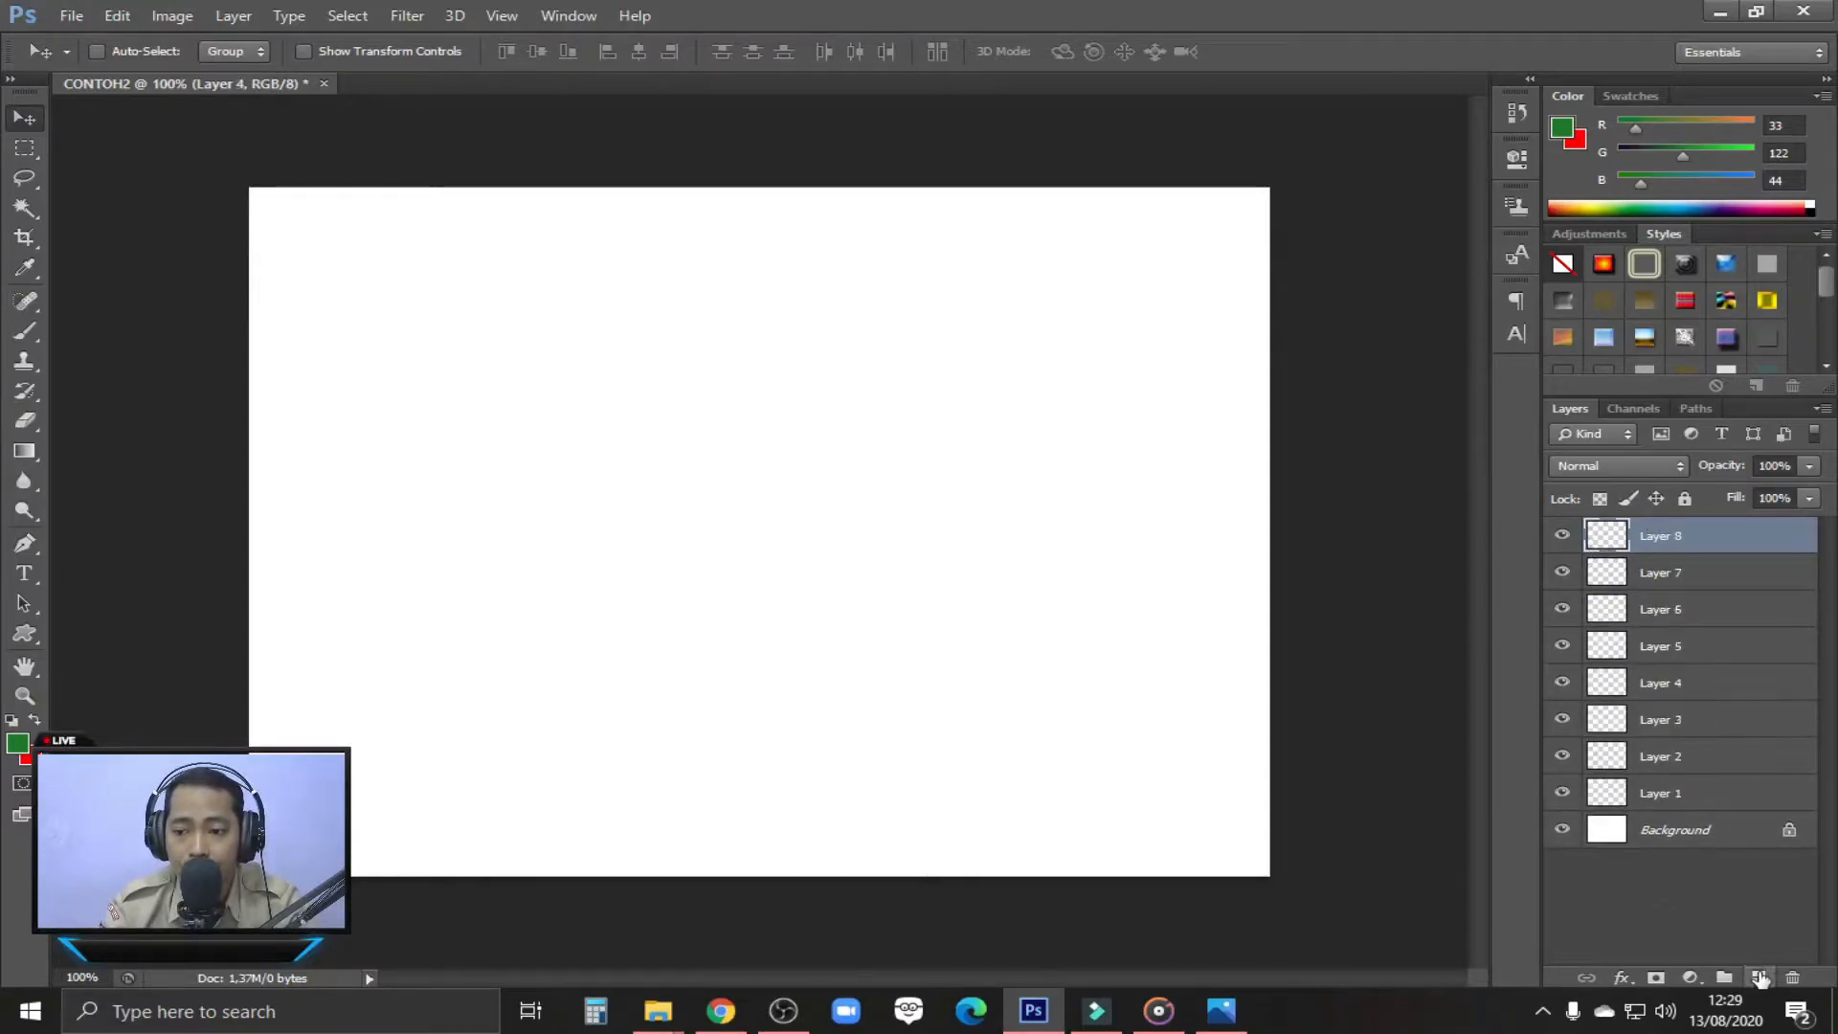
pyautogui.click(1759, 976)
pyautogui.doubleClick(1758, 977)
pyautogui.doubleClick(1758, 976)
pyautogui.click(1758, 976)
pyautogui.doubleClick(1759, 976)
pyautogui.click(1759, 977)
pyautogui.doubleClick(1759, 976)
pyautogui.click(1758, 976)
pyautogui.doubleClick(1759, 977)
pyautogui.doubleClick(1759, 976)
pyautogui.click(1758, 976)
pyautogui.doubleClick(1758, 976)
pyautogui.click(1758, 976)
pyautogui.doubleClick(1759, 976)
pyautogui.click(1758, 977)
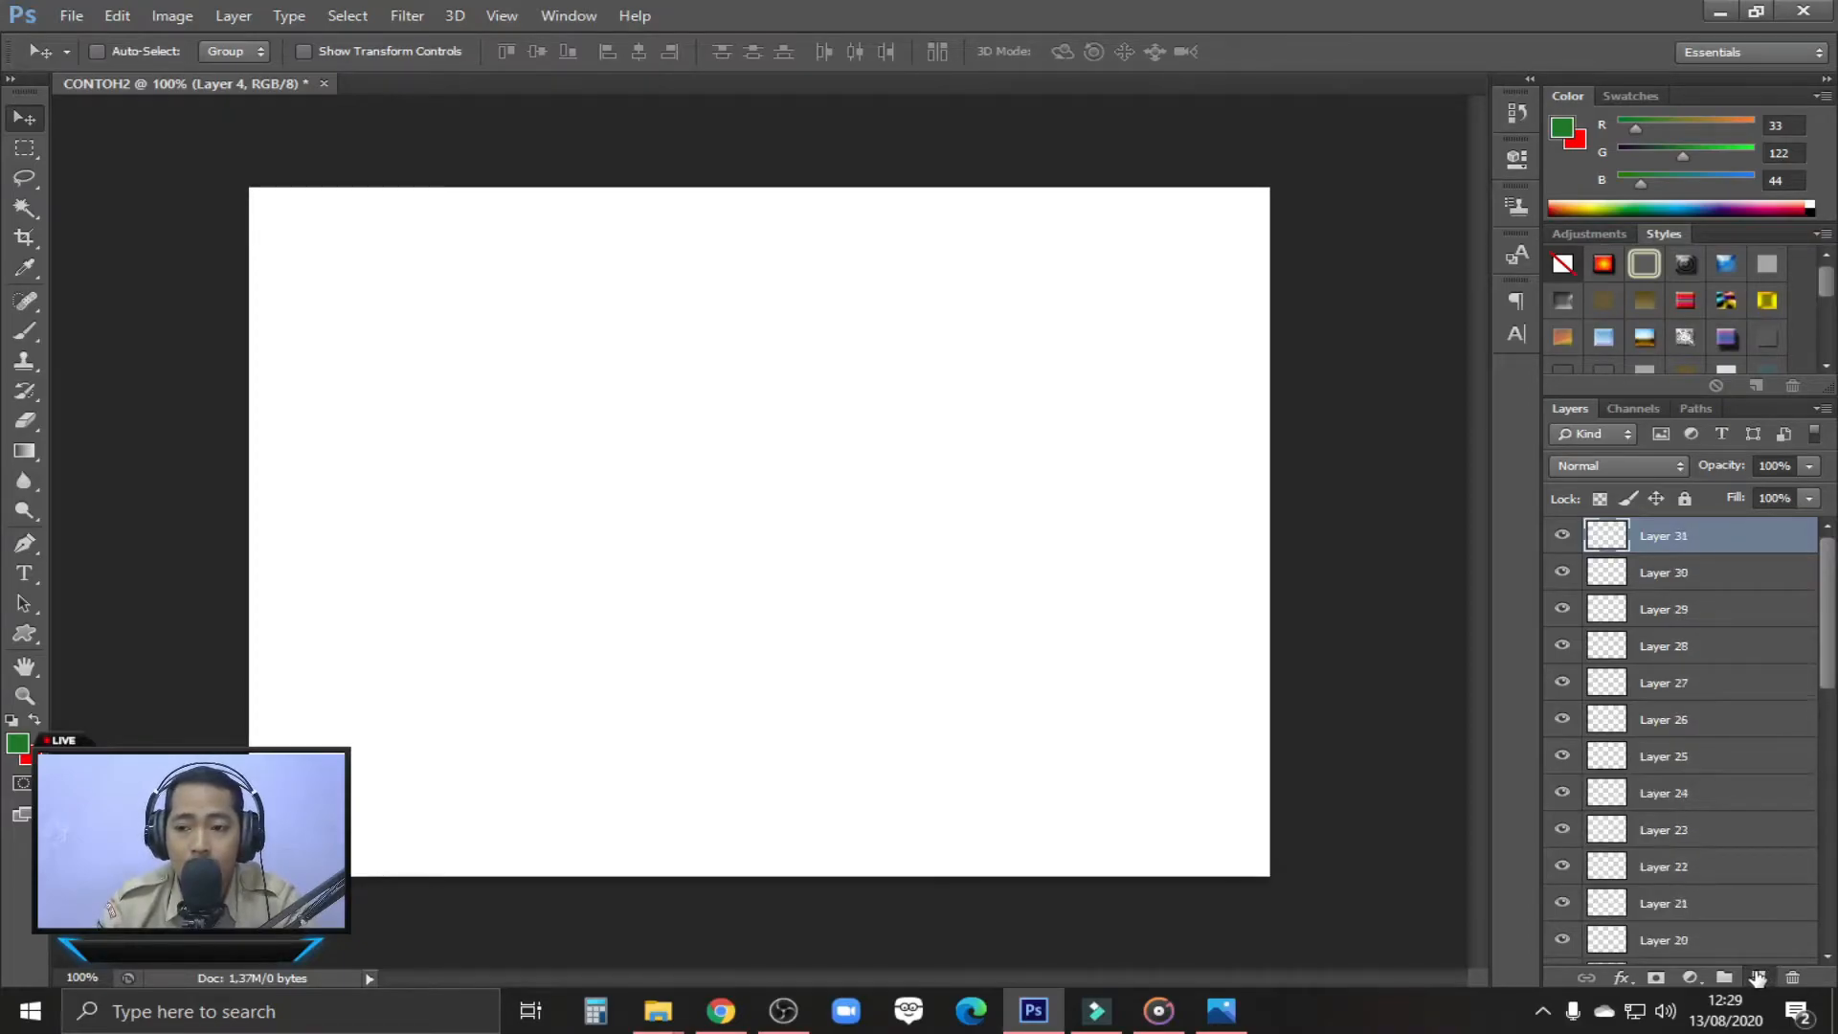
pyautogui.doubleClick(1758, 977)
pyautogui.doubleClick(1759, 977)
pyautogui.click(1758, 977)
pyautogui.doubleClick(1758, 976)
pyautogui.doubleClick(1758, 976)
pyautogui.click(1758, 976)
pyautogui.doubleClick(1759, 976)
pyautogui.click(1758, 977)
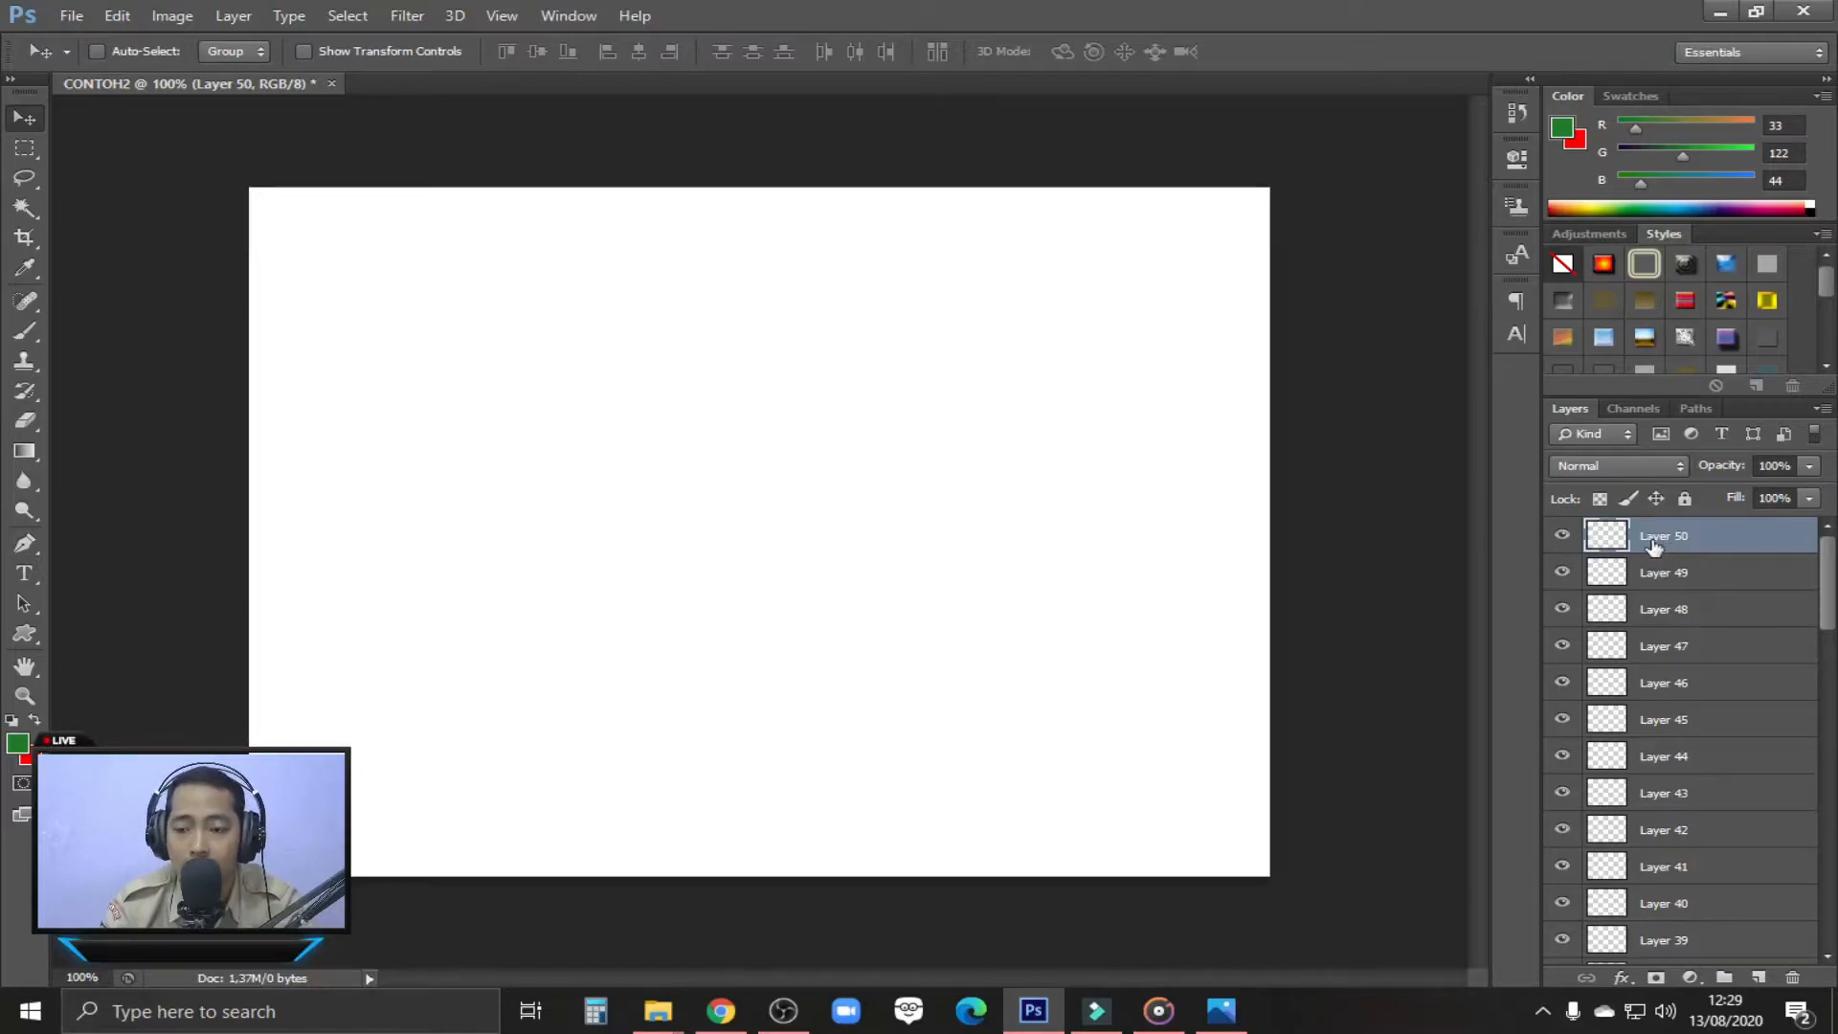
# Delete Layer 3 through Layer 50 together, keeping only Layer 1, Layer 2 and the background
pyautogui.scroll(-6, 1792, 607)
pyautogui.scroll(-8, 1761, 659)
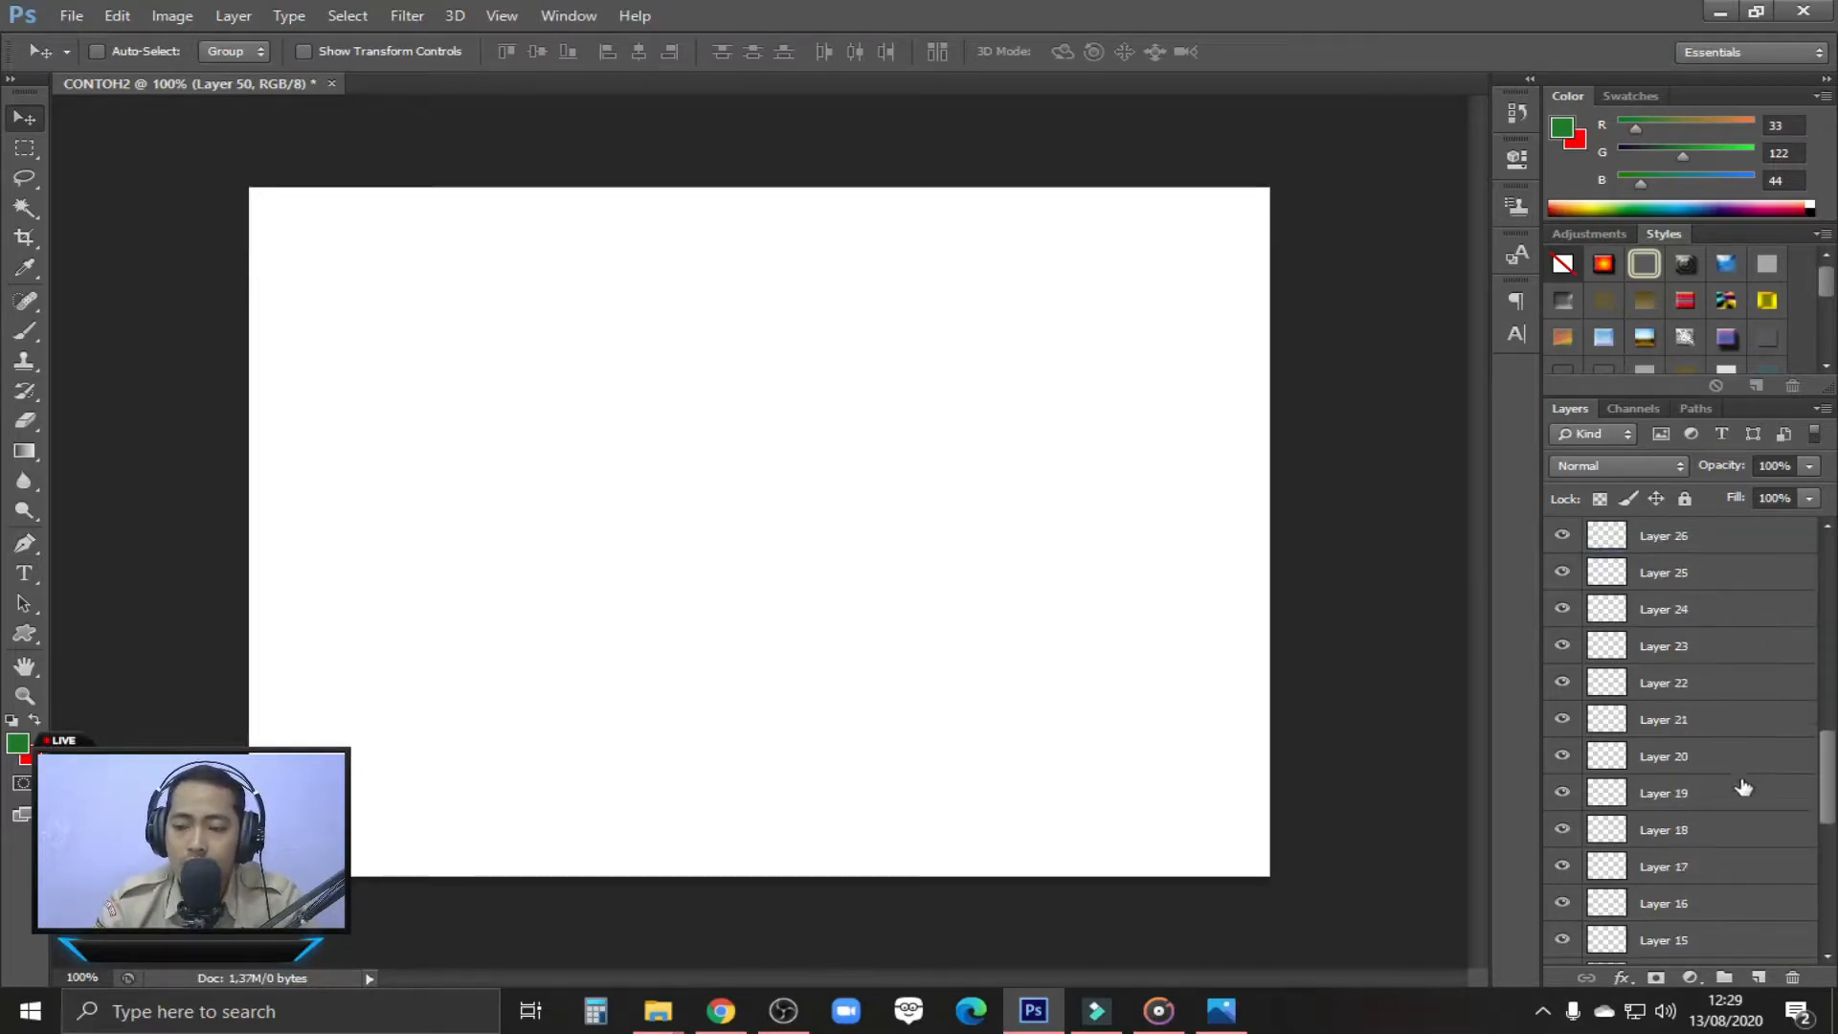
pyautogui.scroll(3, 1819, 910)
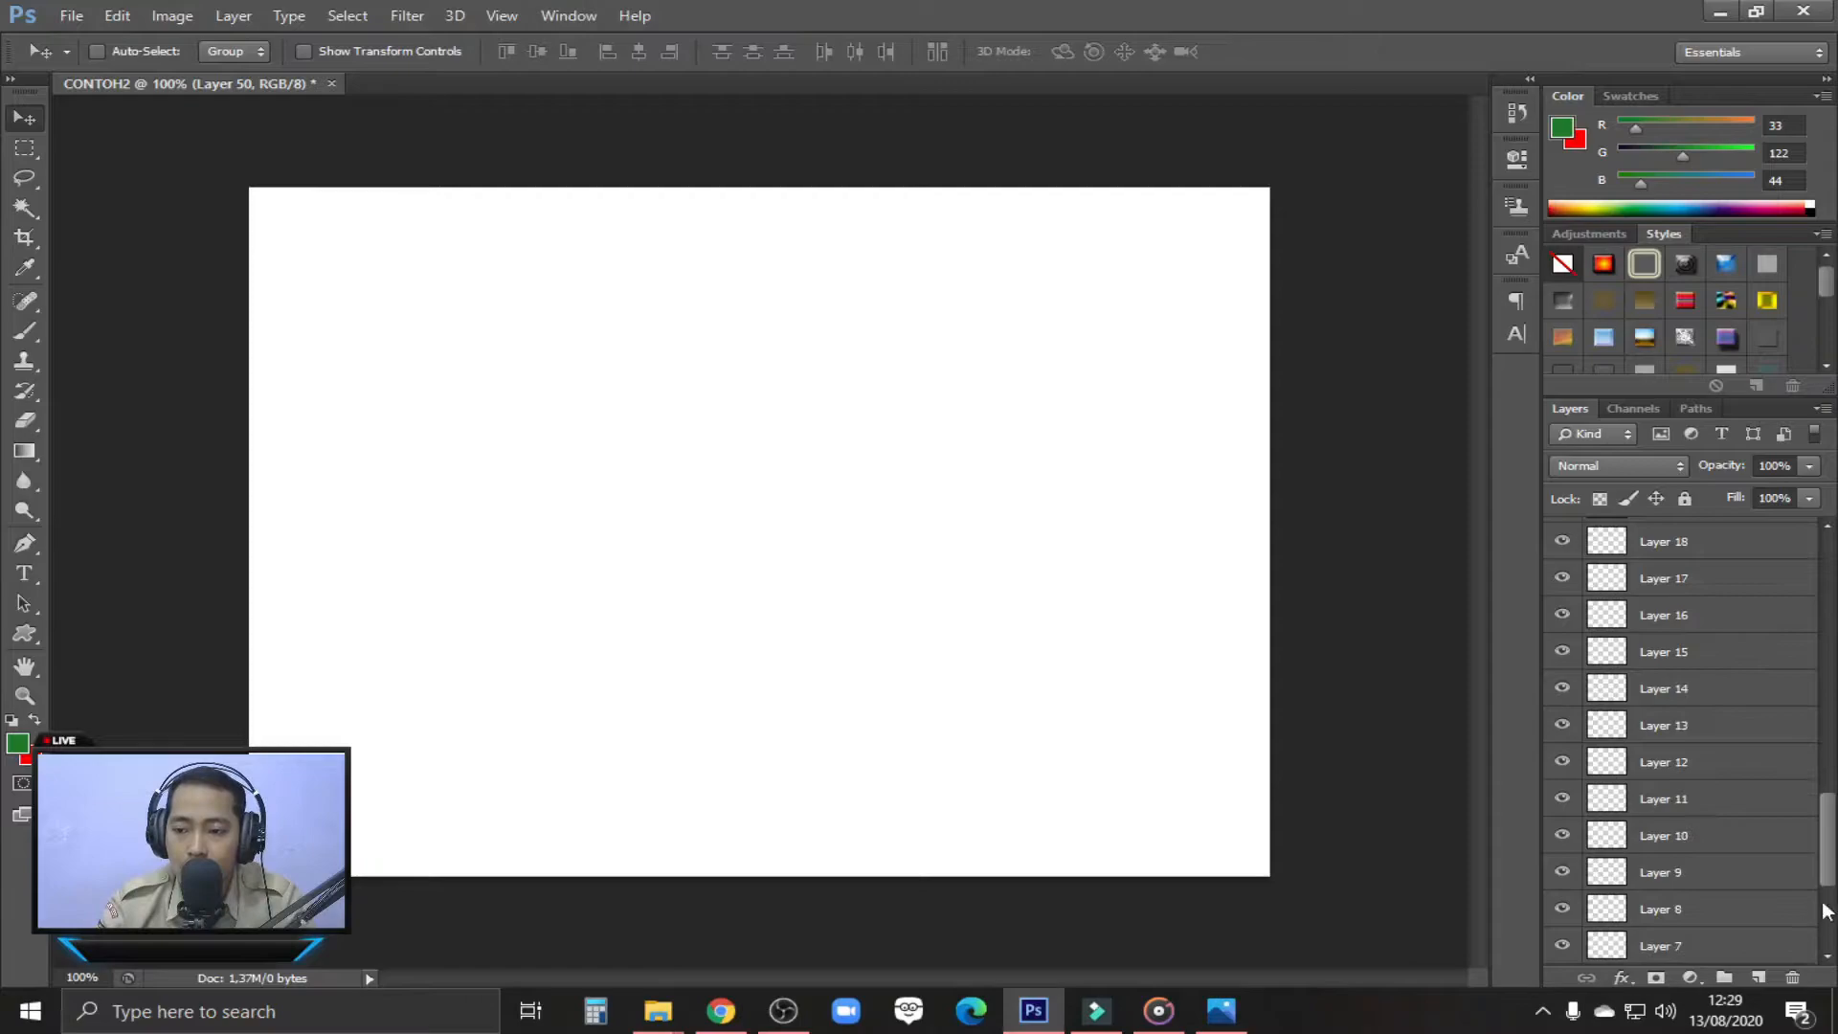
pyautogui.click(1831, 526)
pyautogui.moveTo(1829, 816); pyautogui.dragTo(1836, 914)
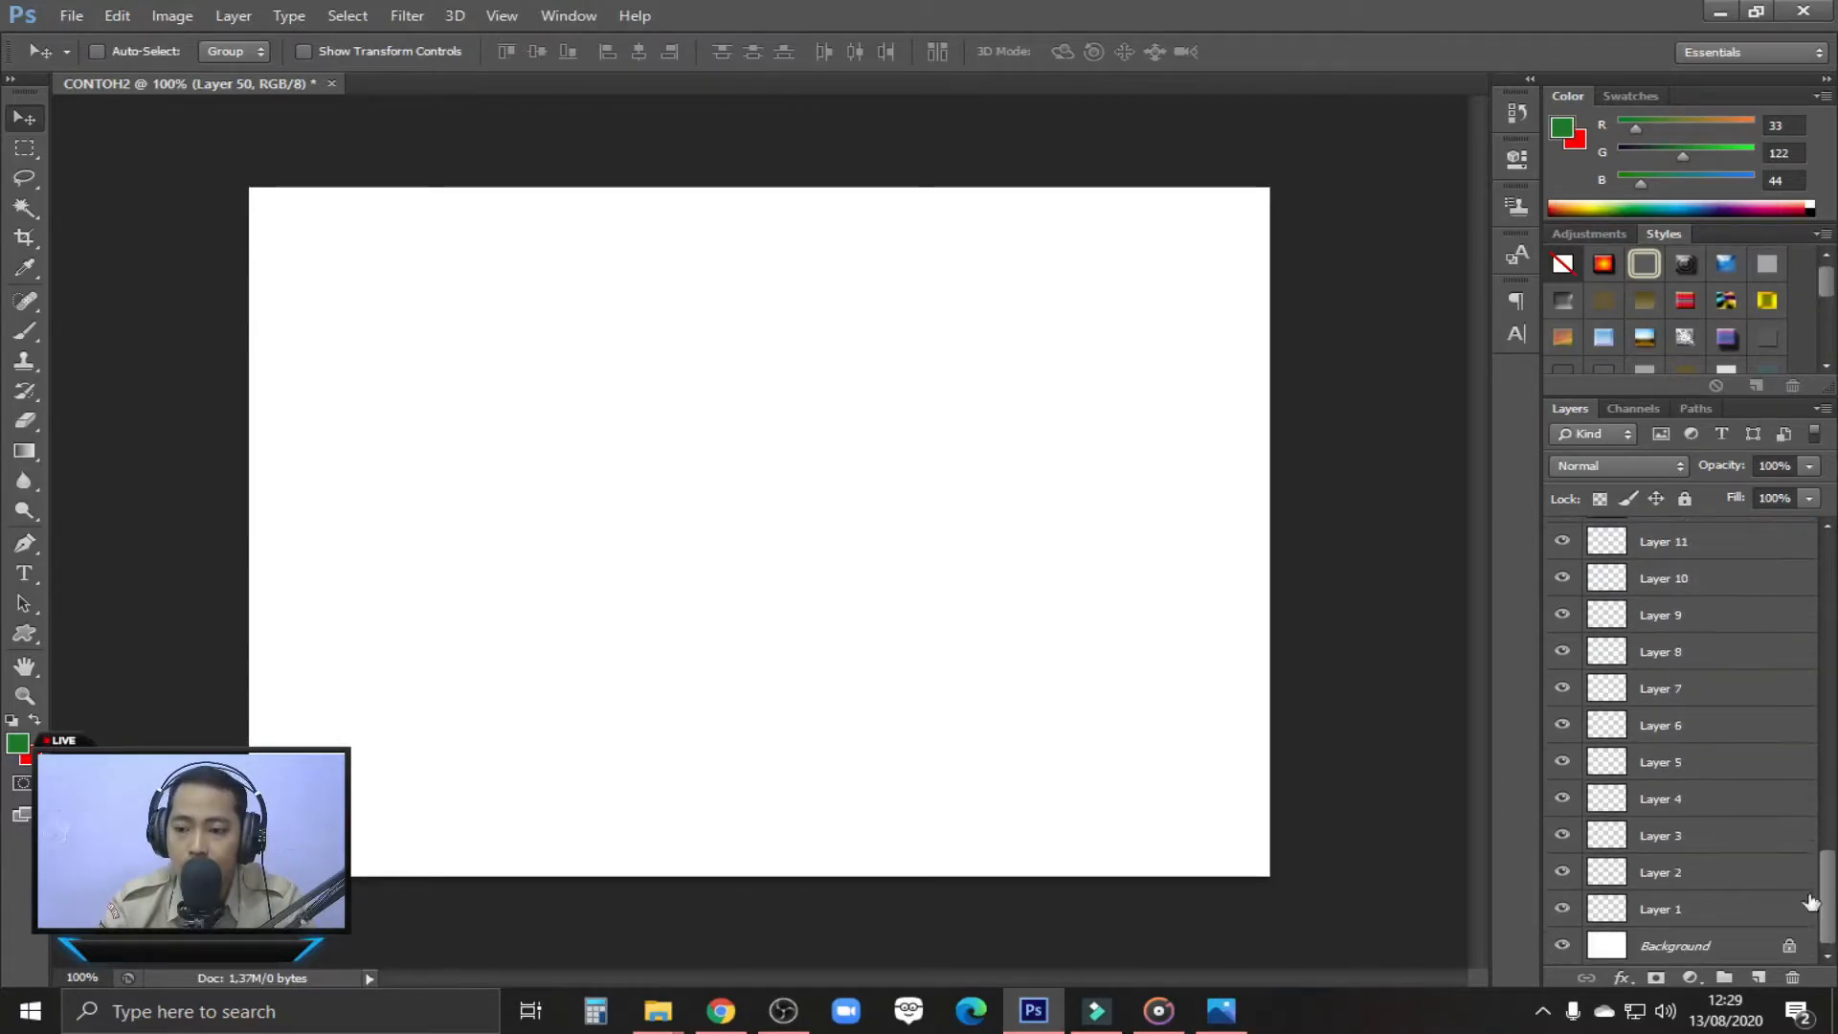
pyautogui.keyDown('shift'); pyautogui.click(1648, 836); pyautogui.keyUp('shift')
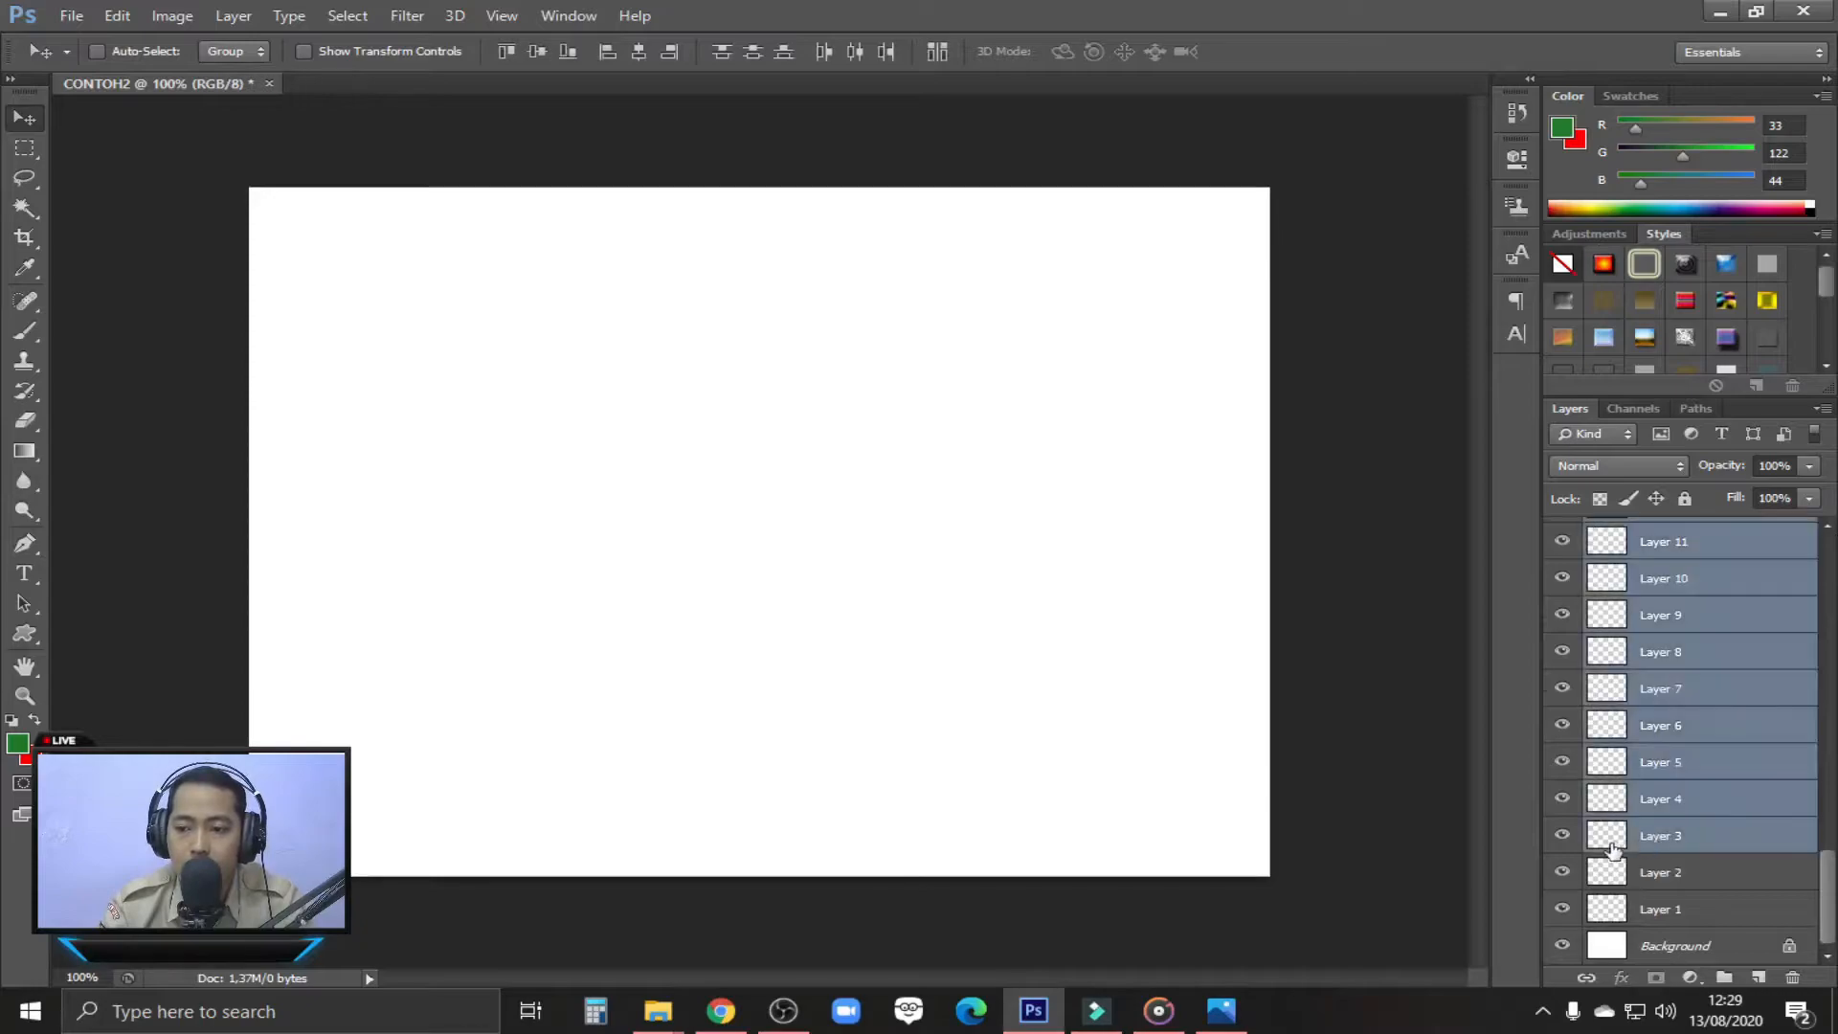
pyautogui.press('Delete')
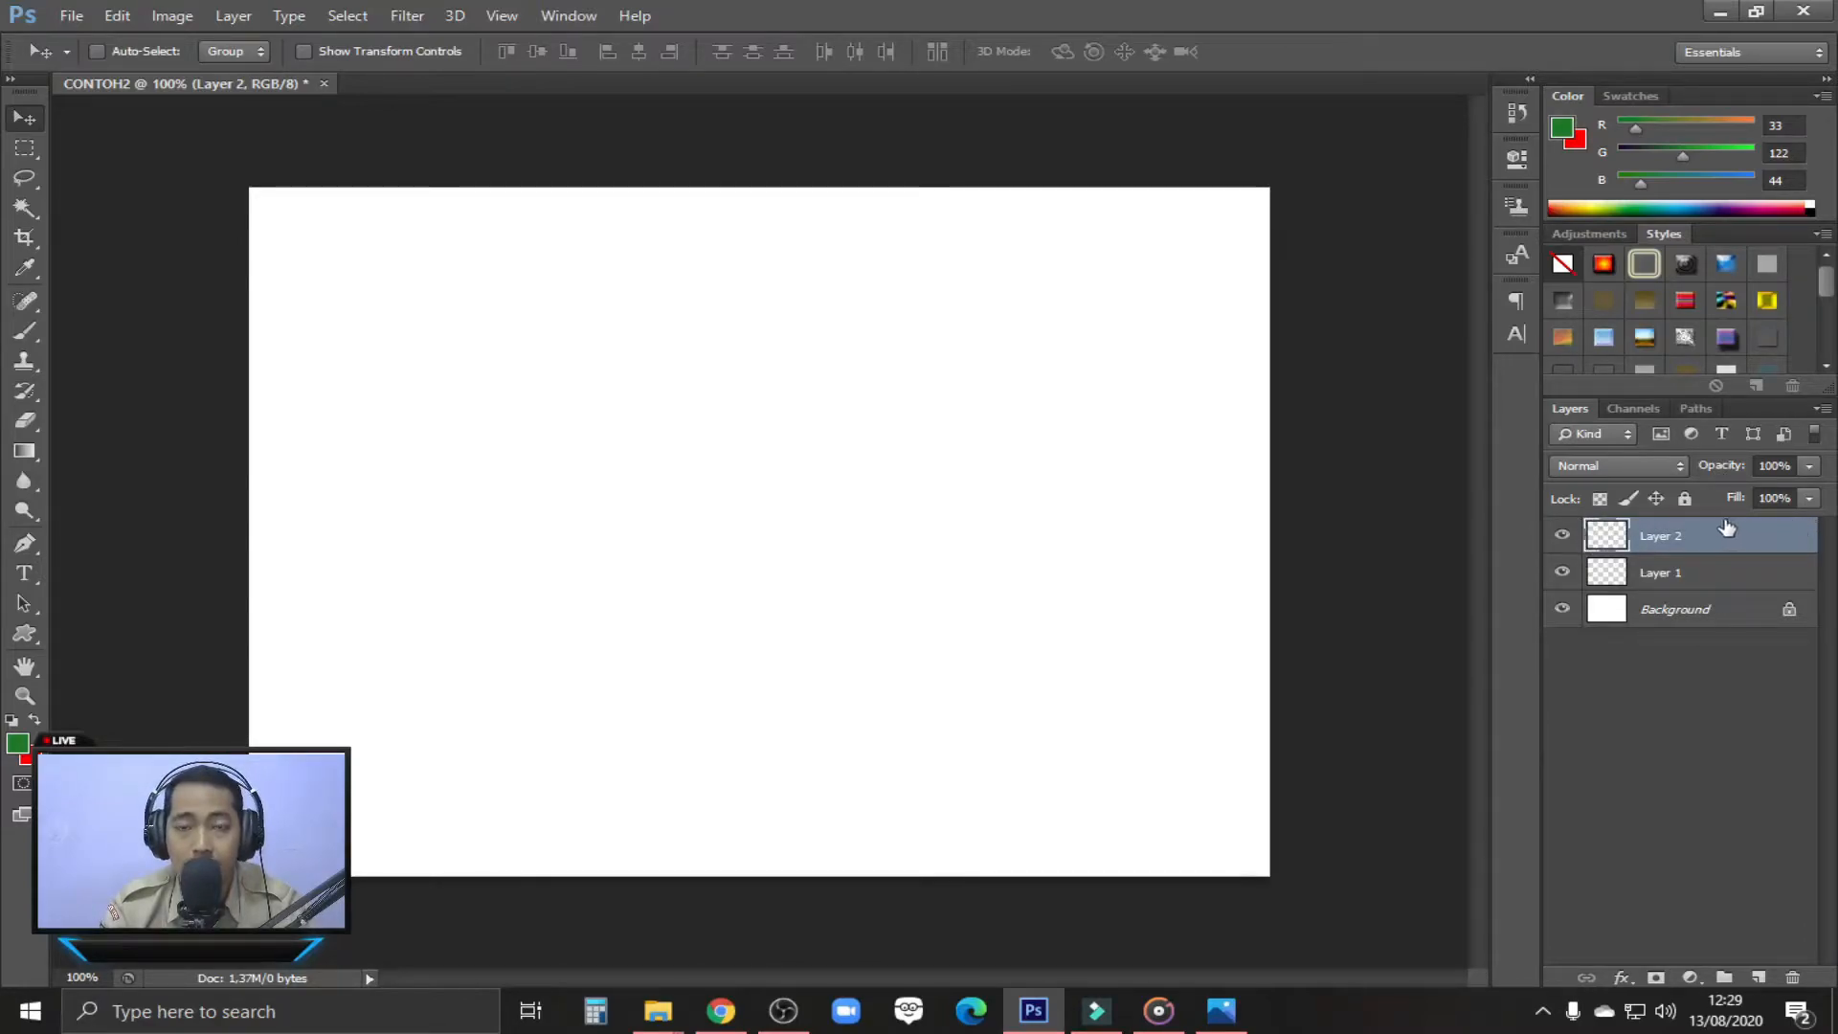
# Make Layer 1 the active layer and choose the Custom Shape tool
pyautogui.click(1706, 572)
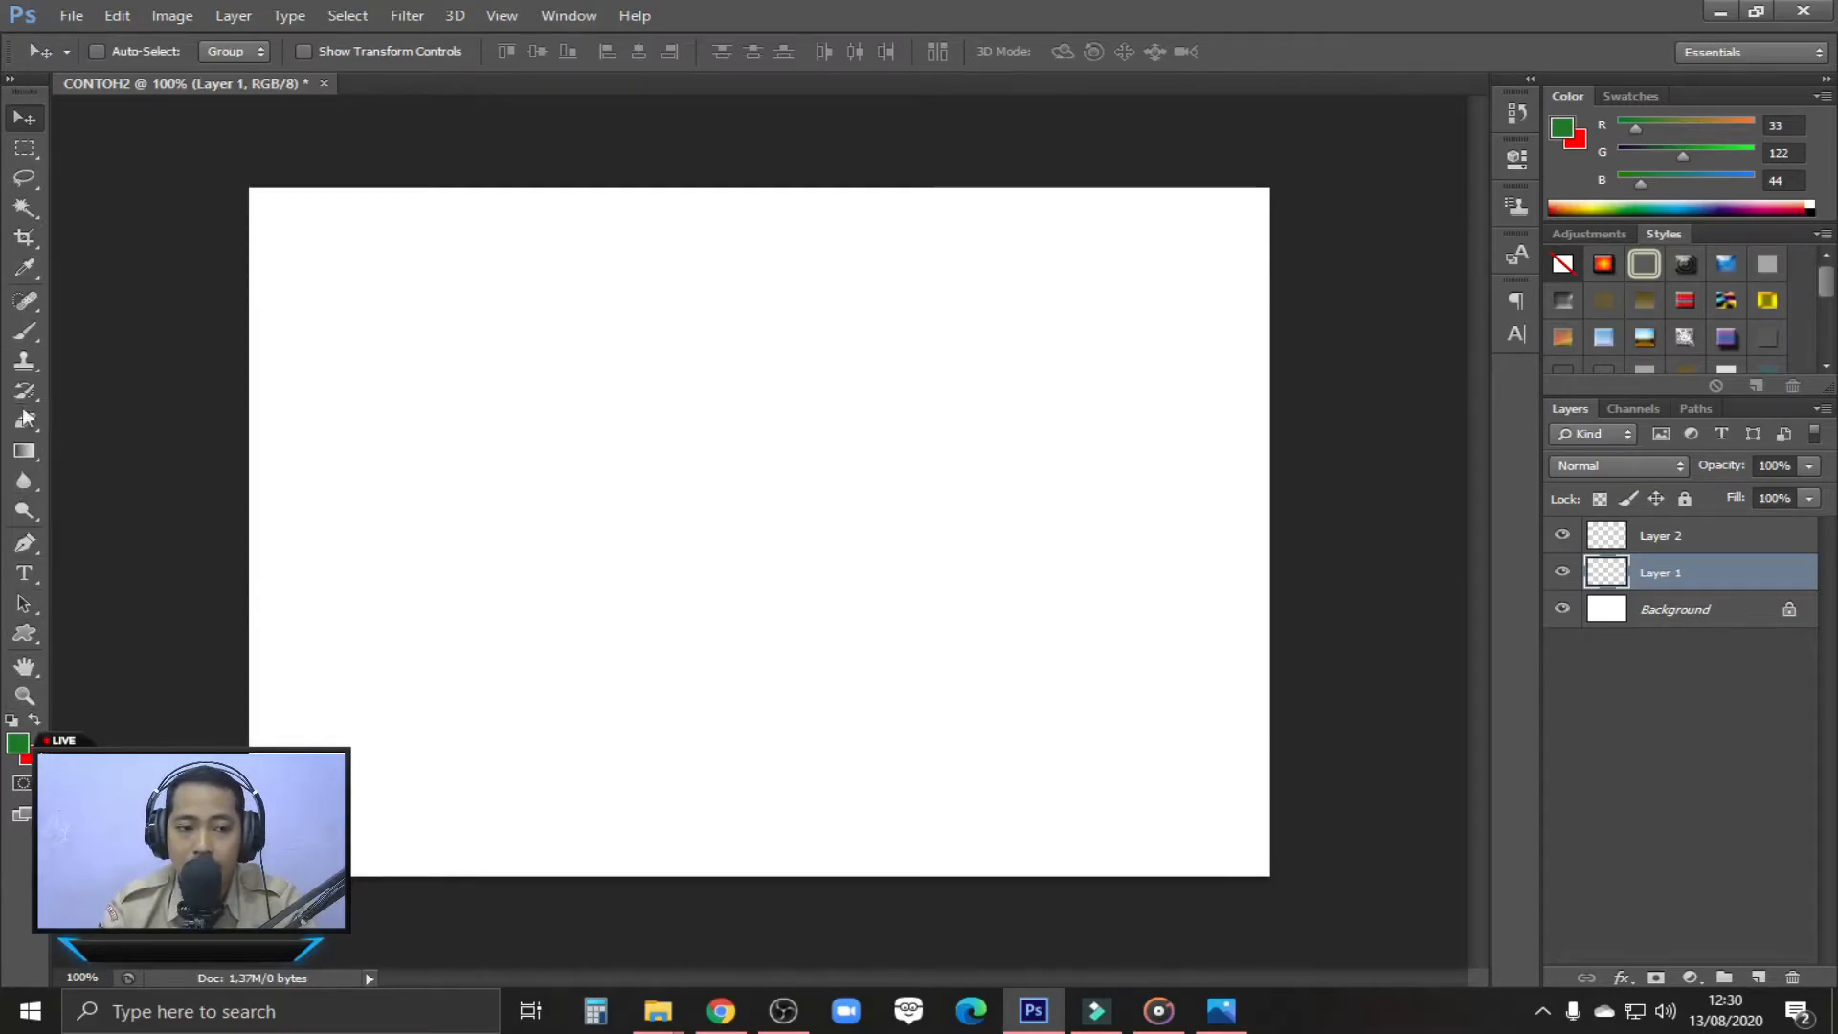
pyautogui.click(33, 636)
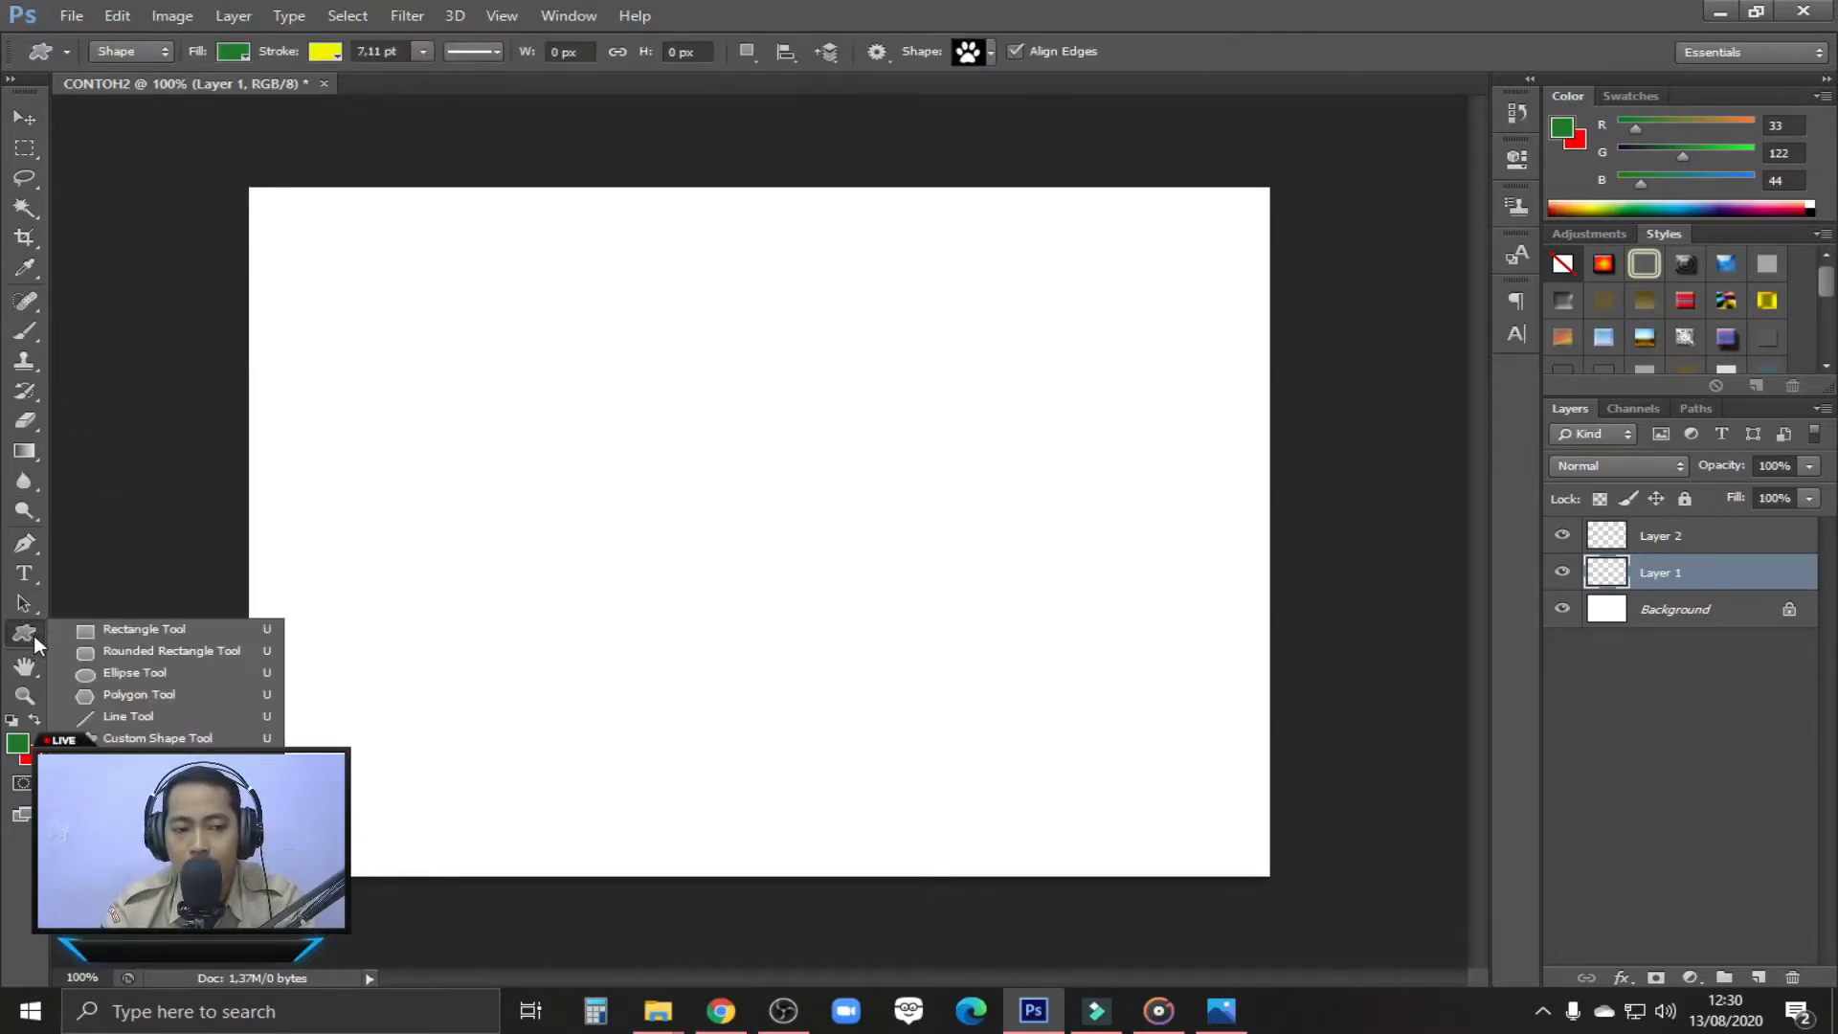
pyautogui.click(117, 630)
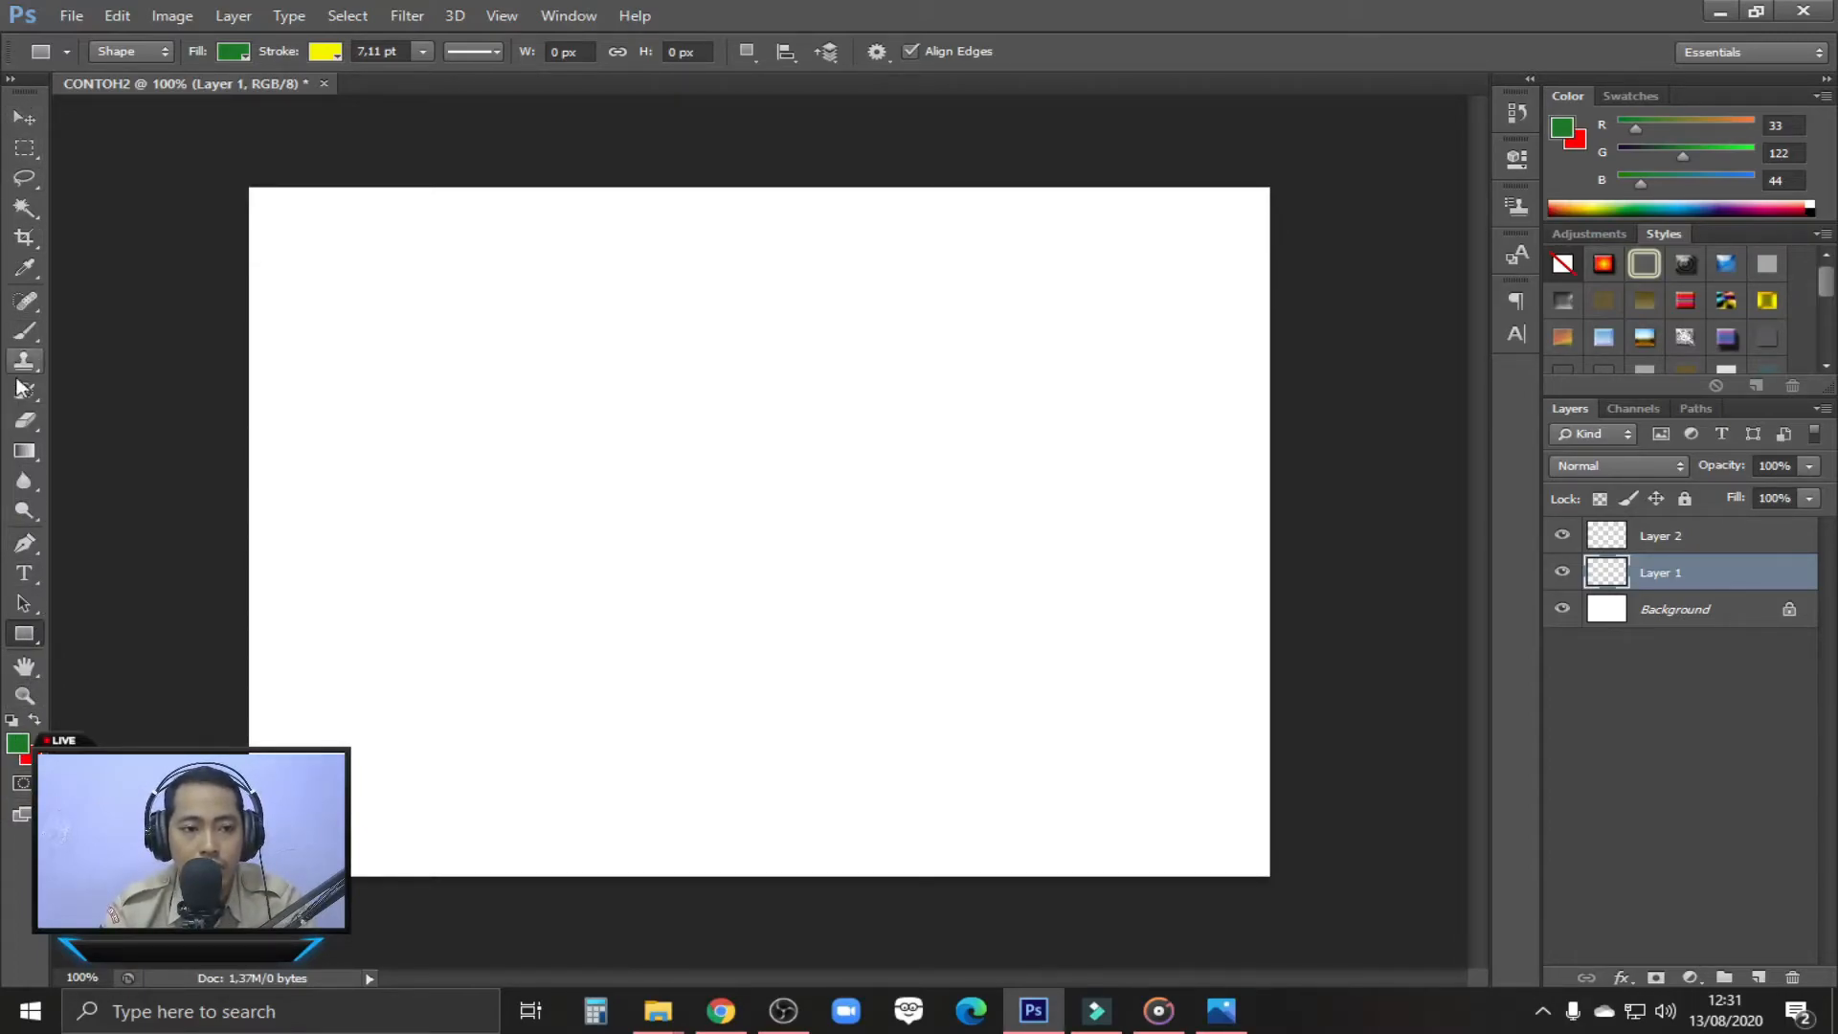
pyautogui.click(35, 636)
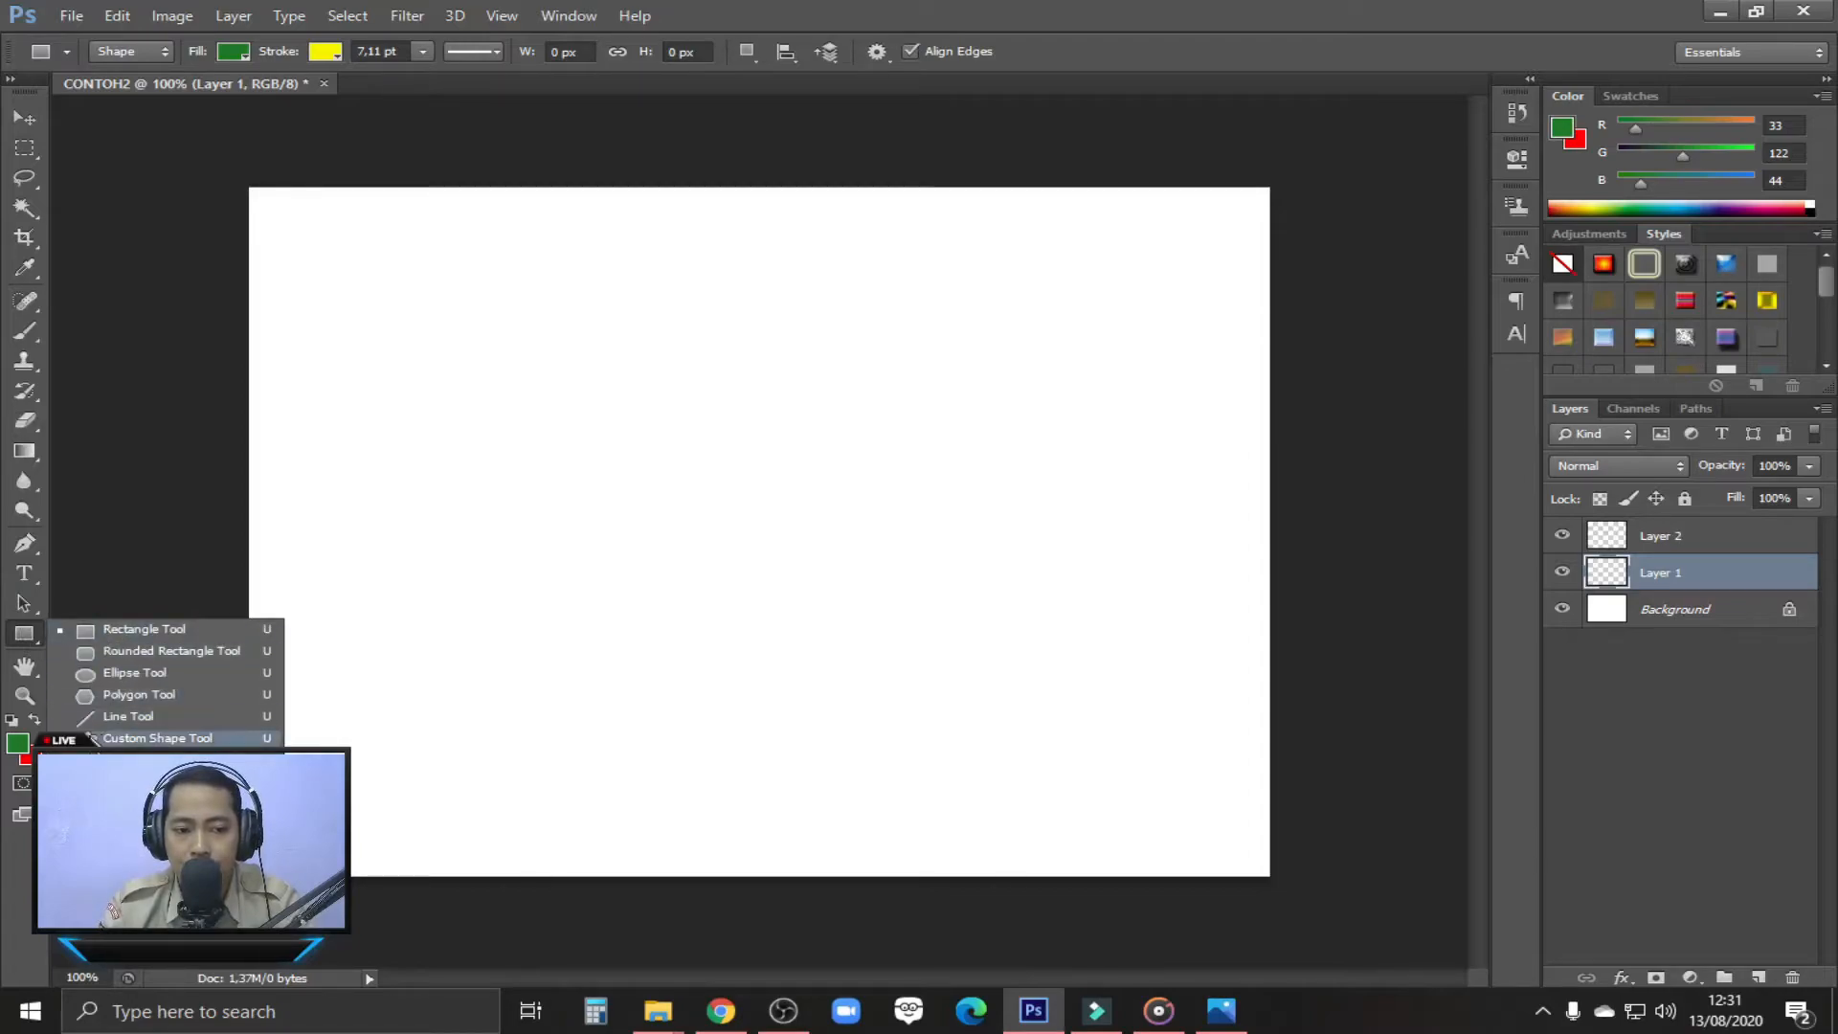
pyautogui.click(149, 738)
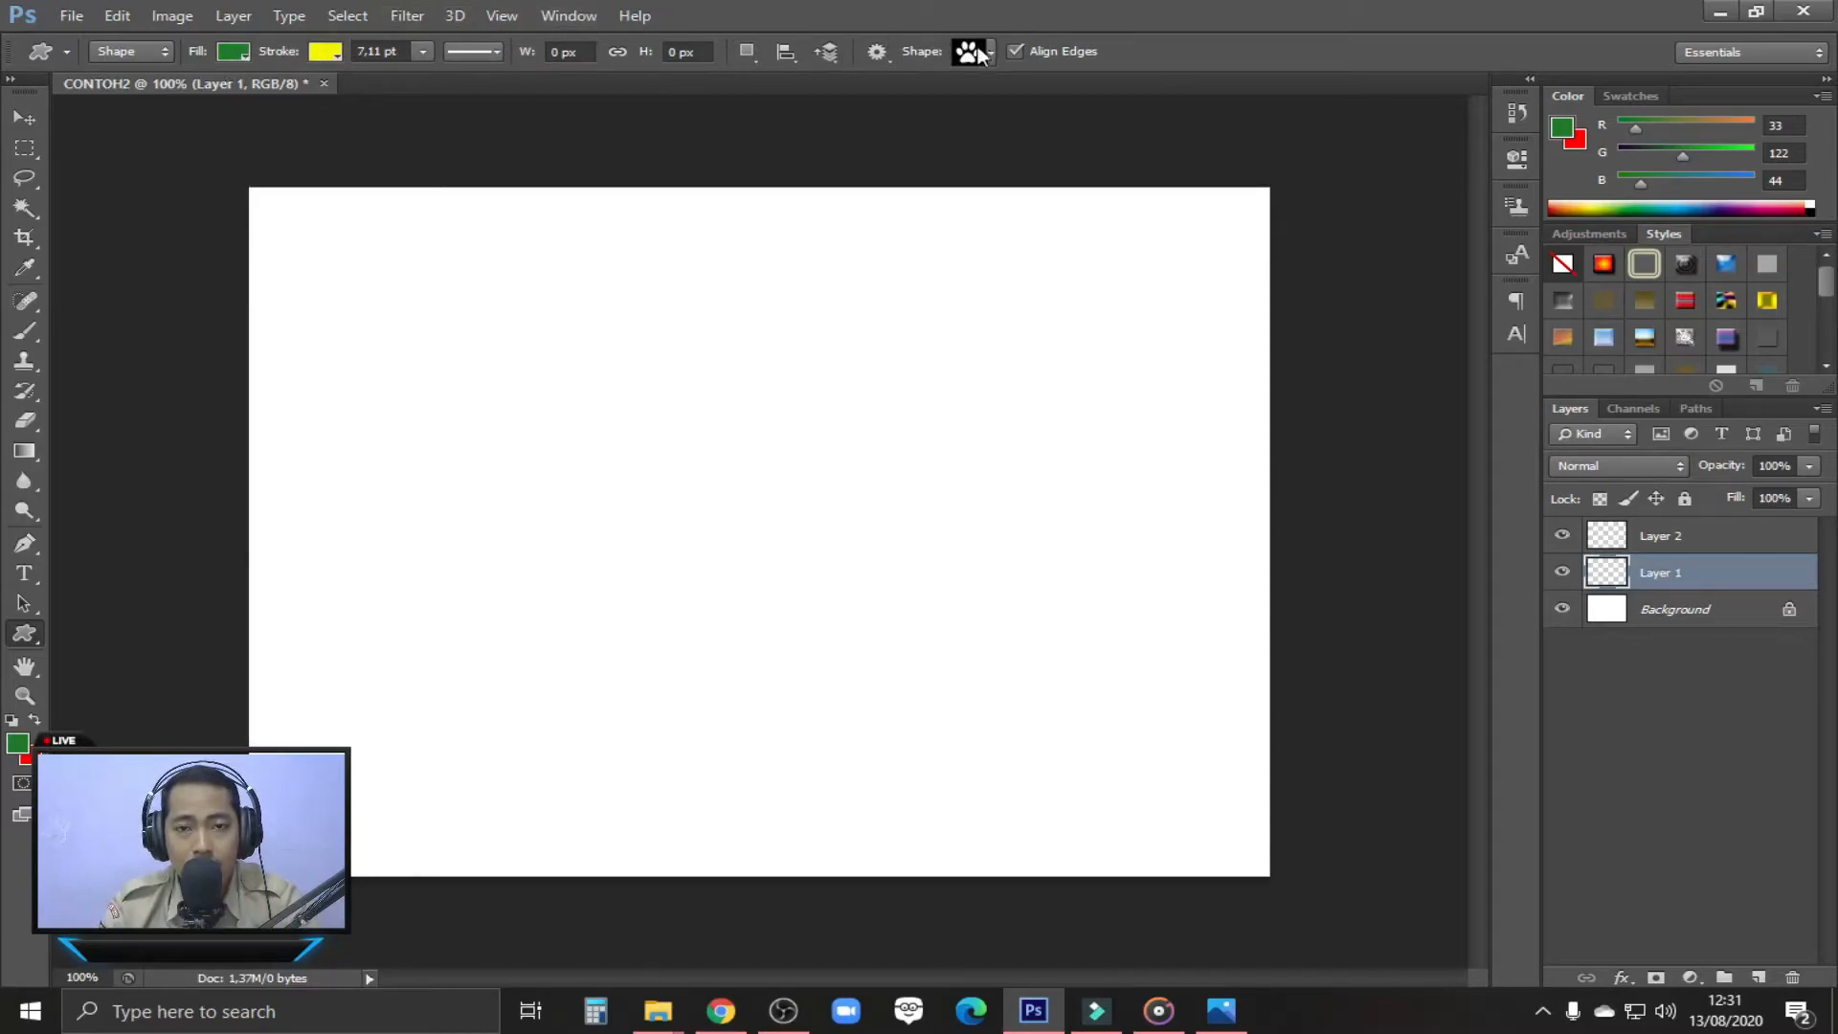
pyautogui.click(24, 603)
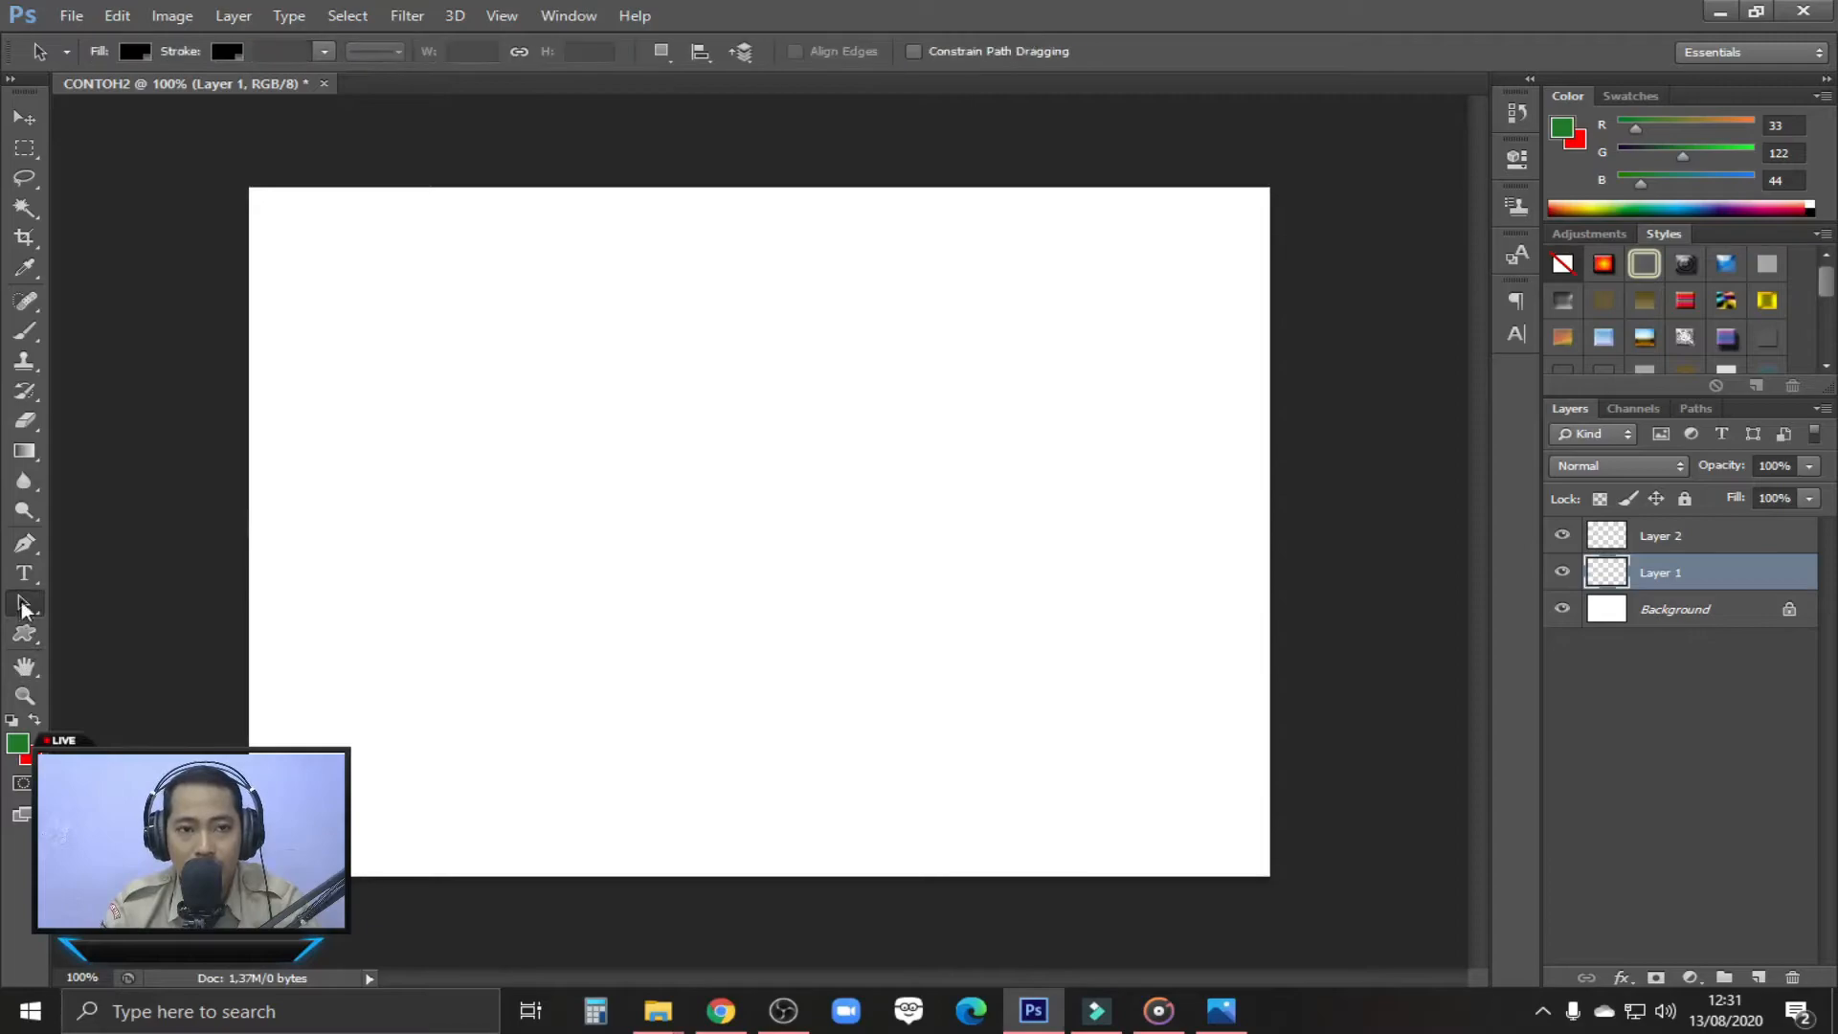
pyautogui.click(23, 579)
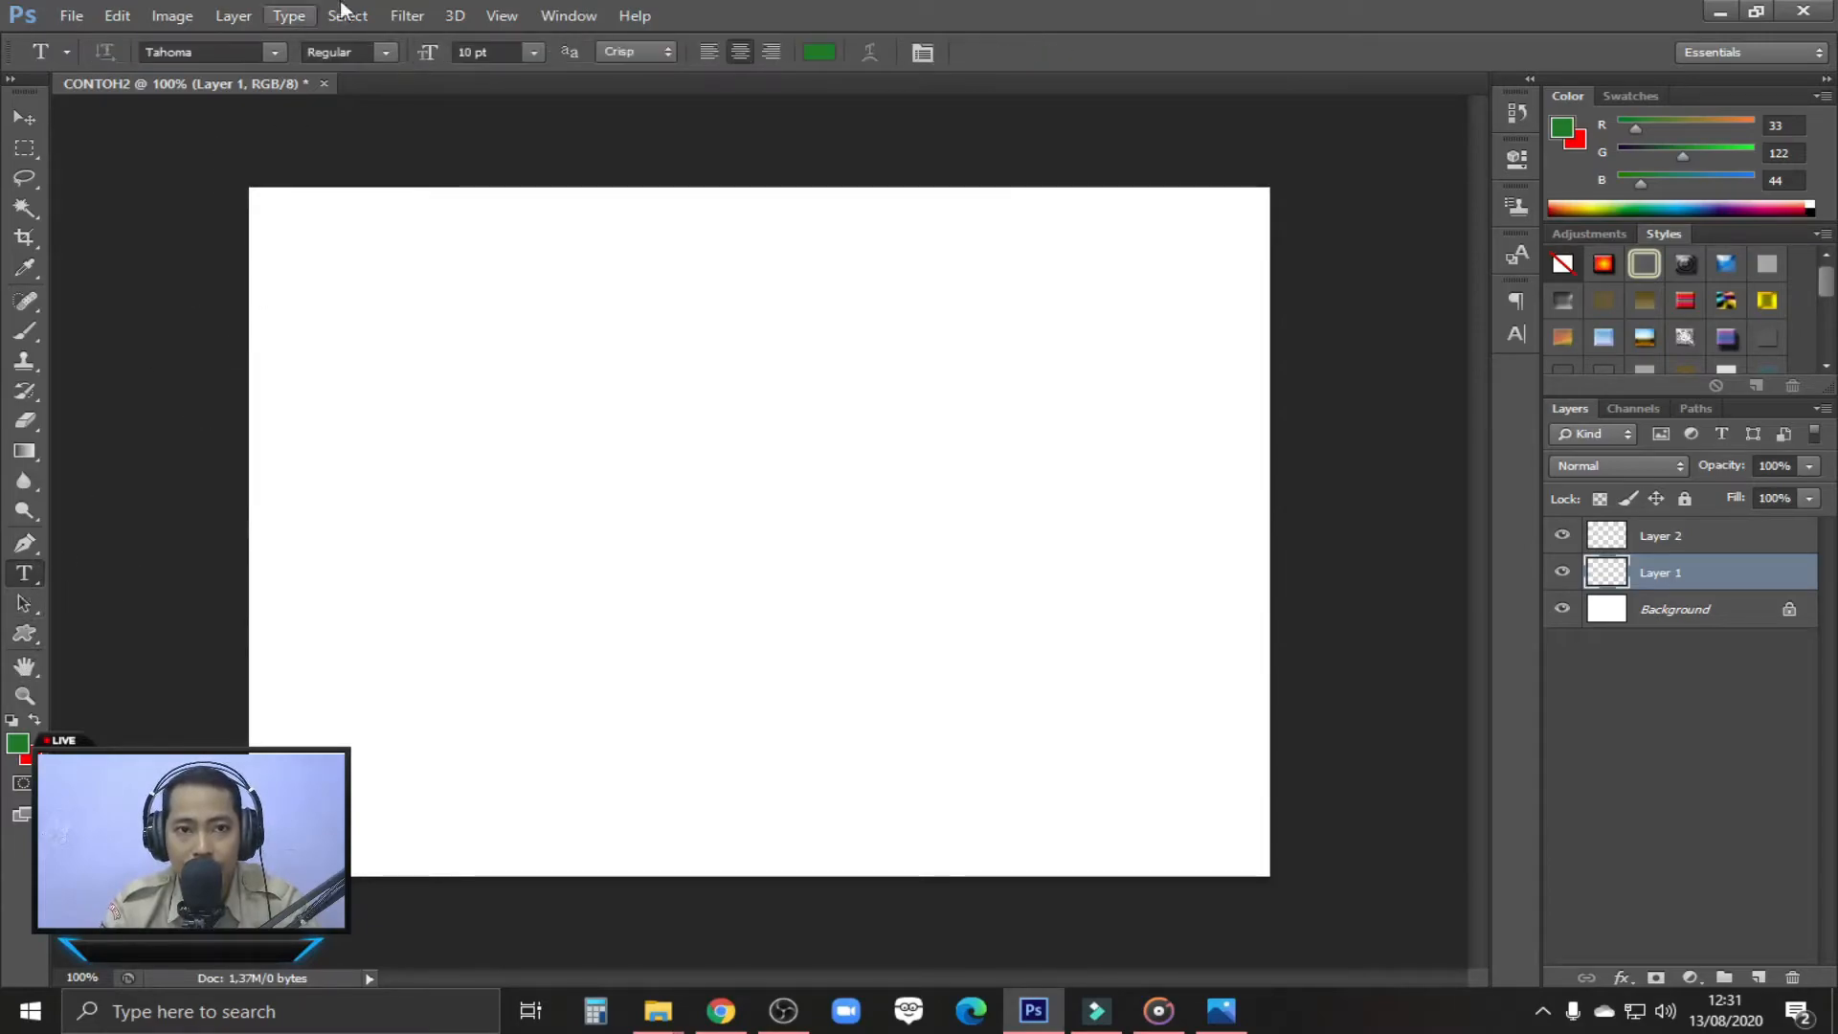
pyautogui.click(29, 637)
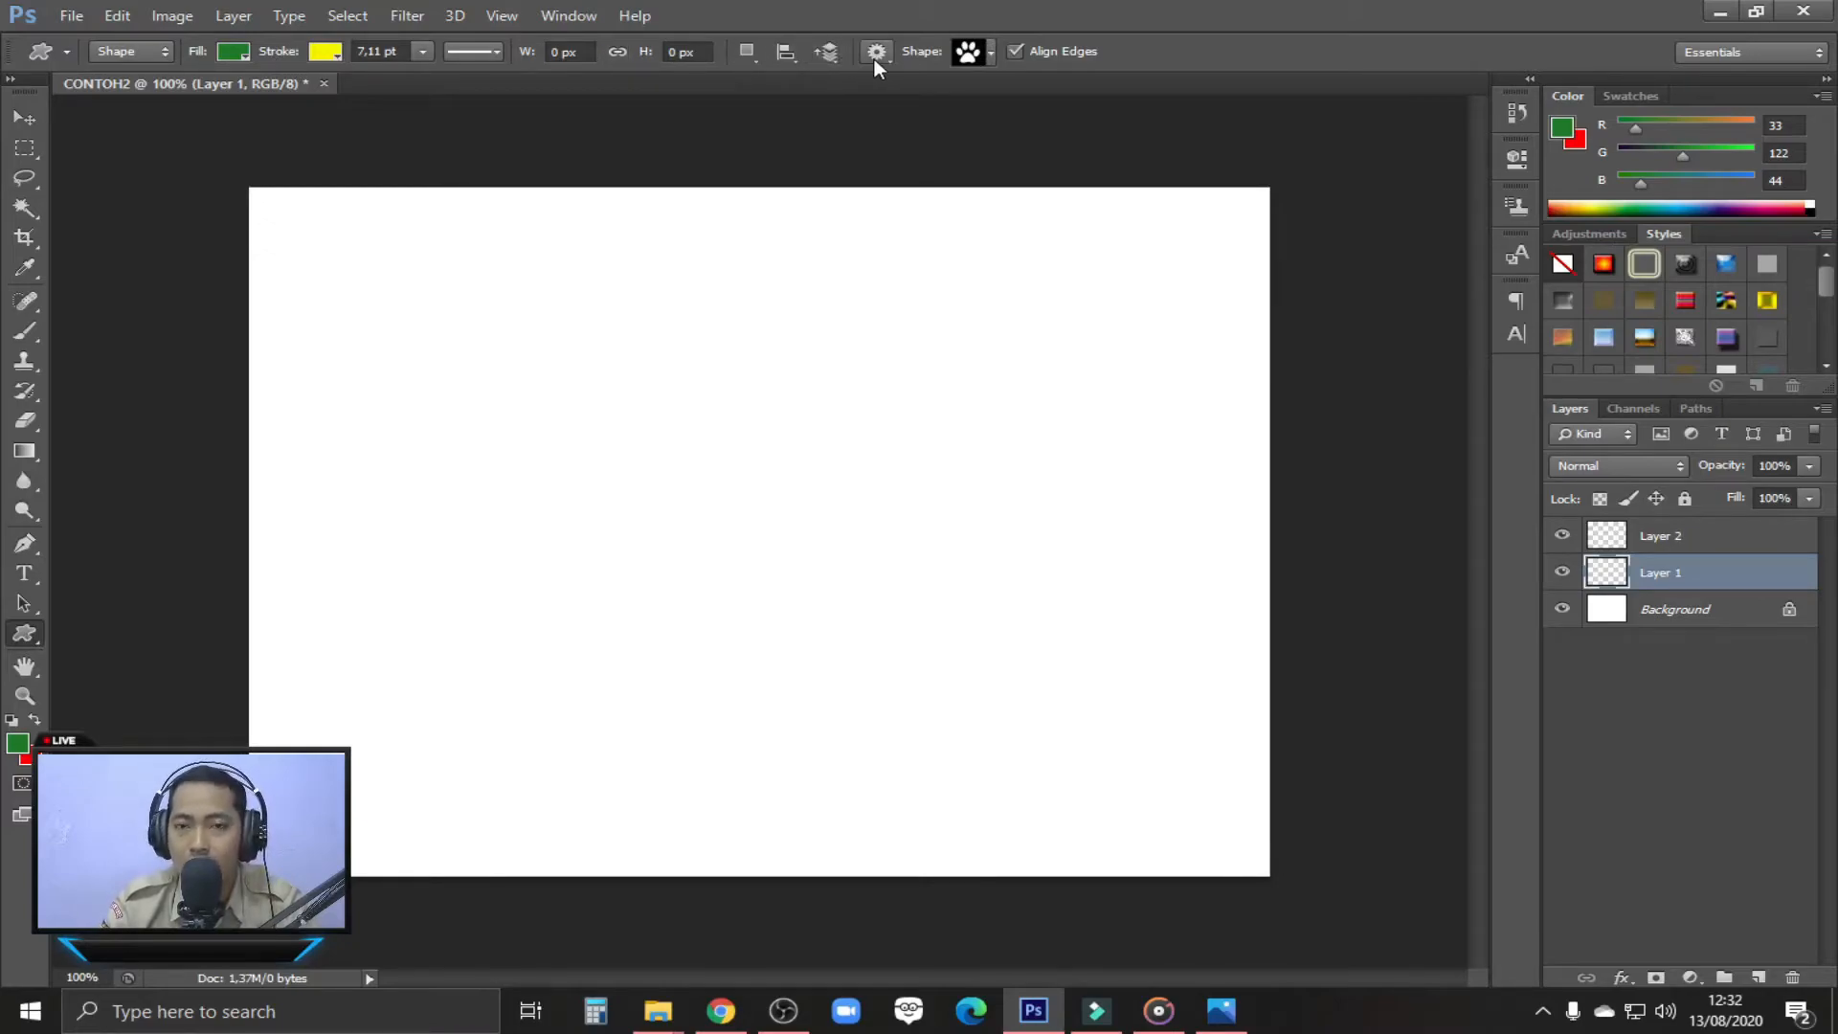
# Draw the standing man custom shape, about 224 by 340 px, in the middle of the canvas on Layer 1
pyautogui.click(991, 53)
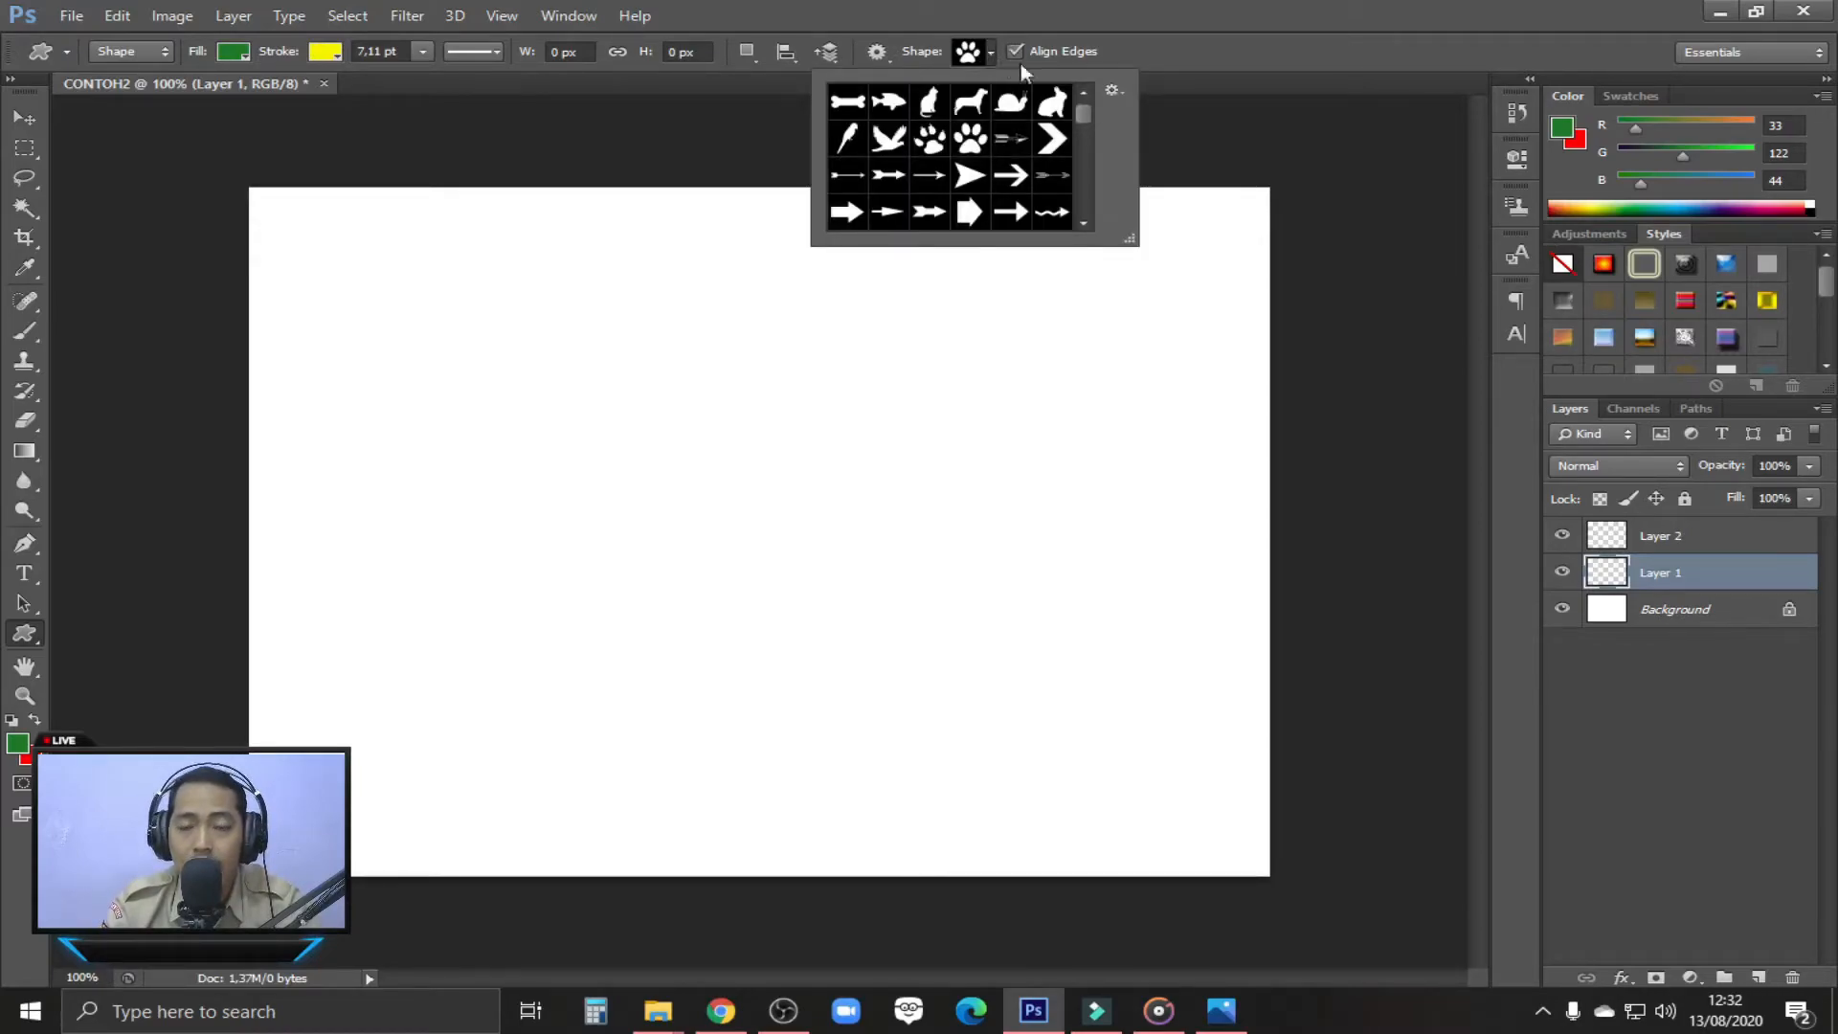
pyautogui.moveTo(1080, 111); pyautogui.dragTo(1083, 193)
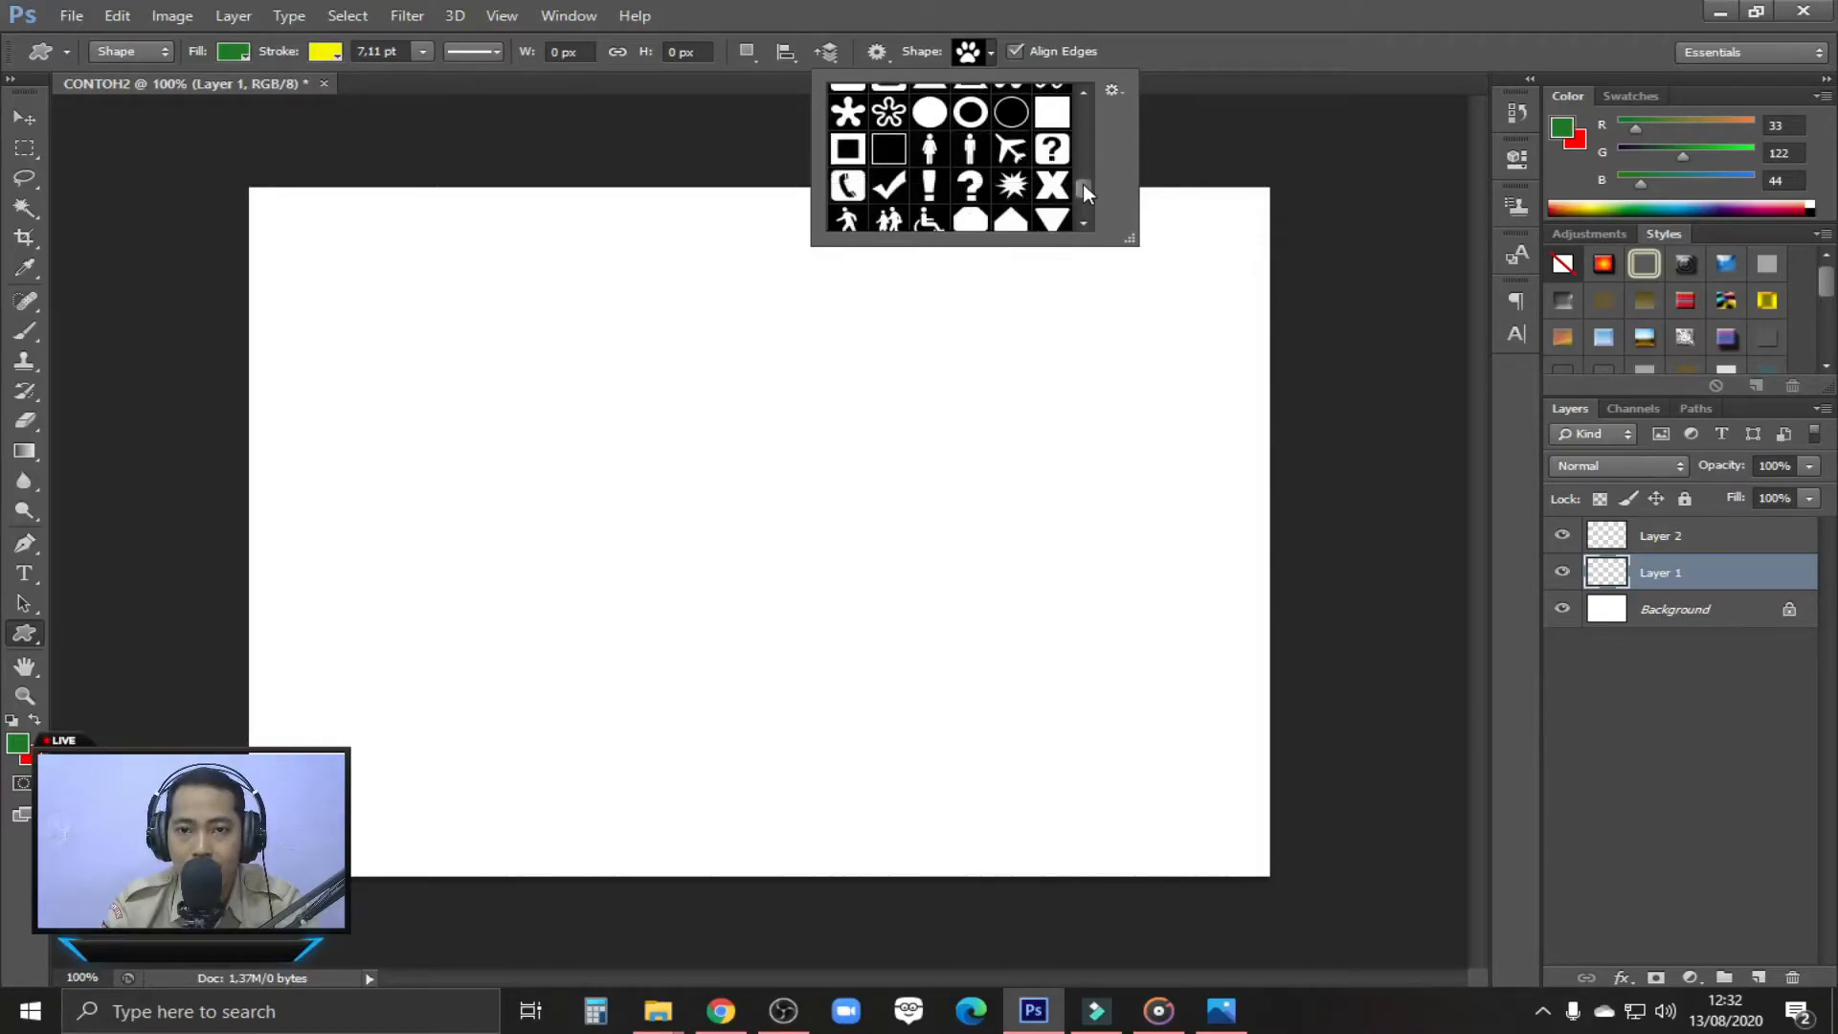
pyautogui.click(977, 152)
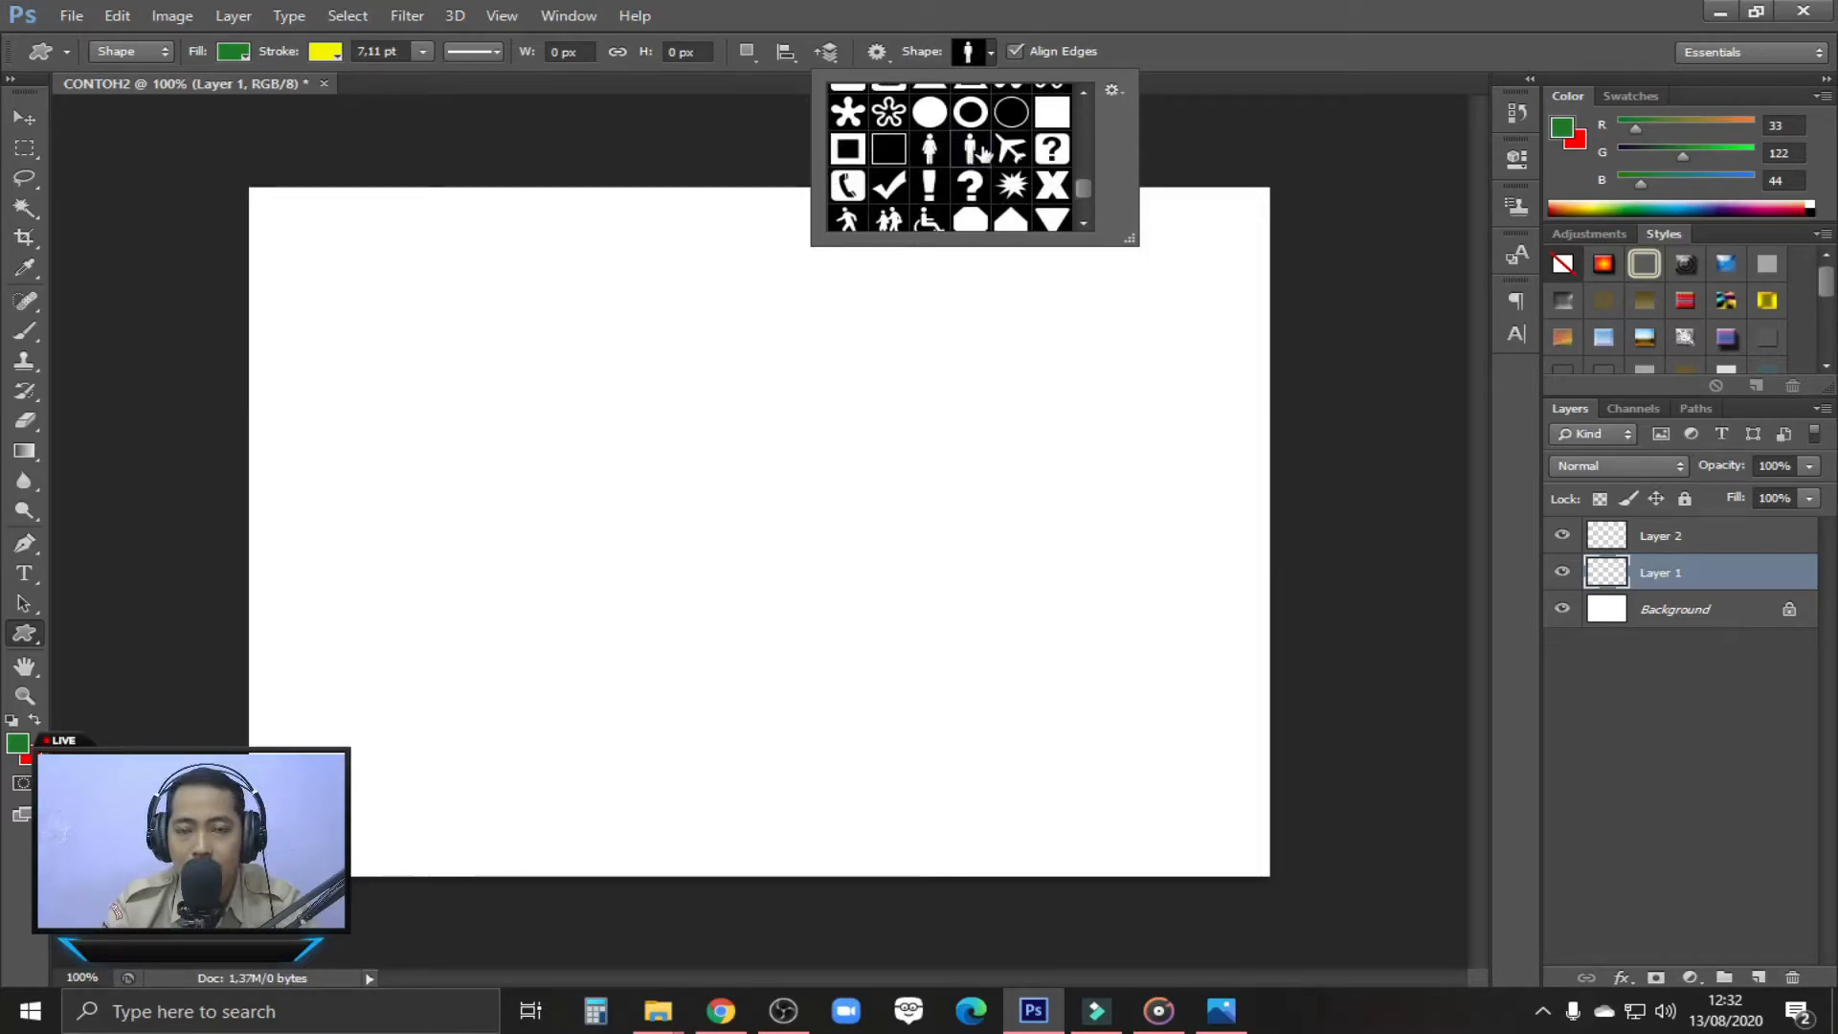
pyautogui.click(1216, 43)
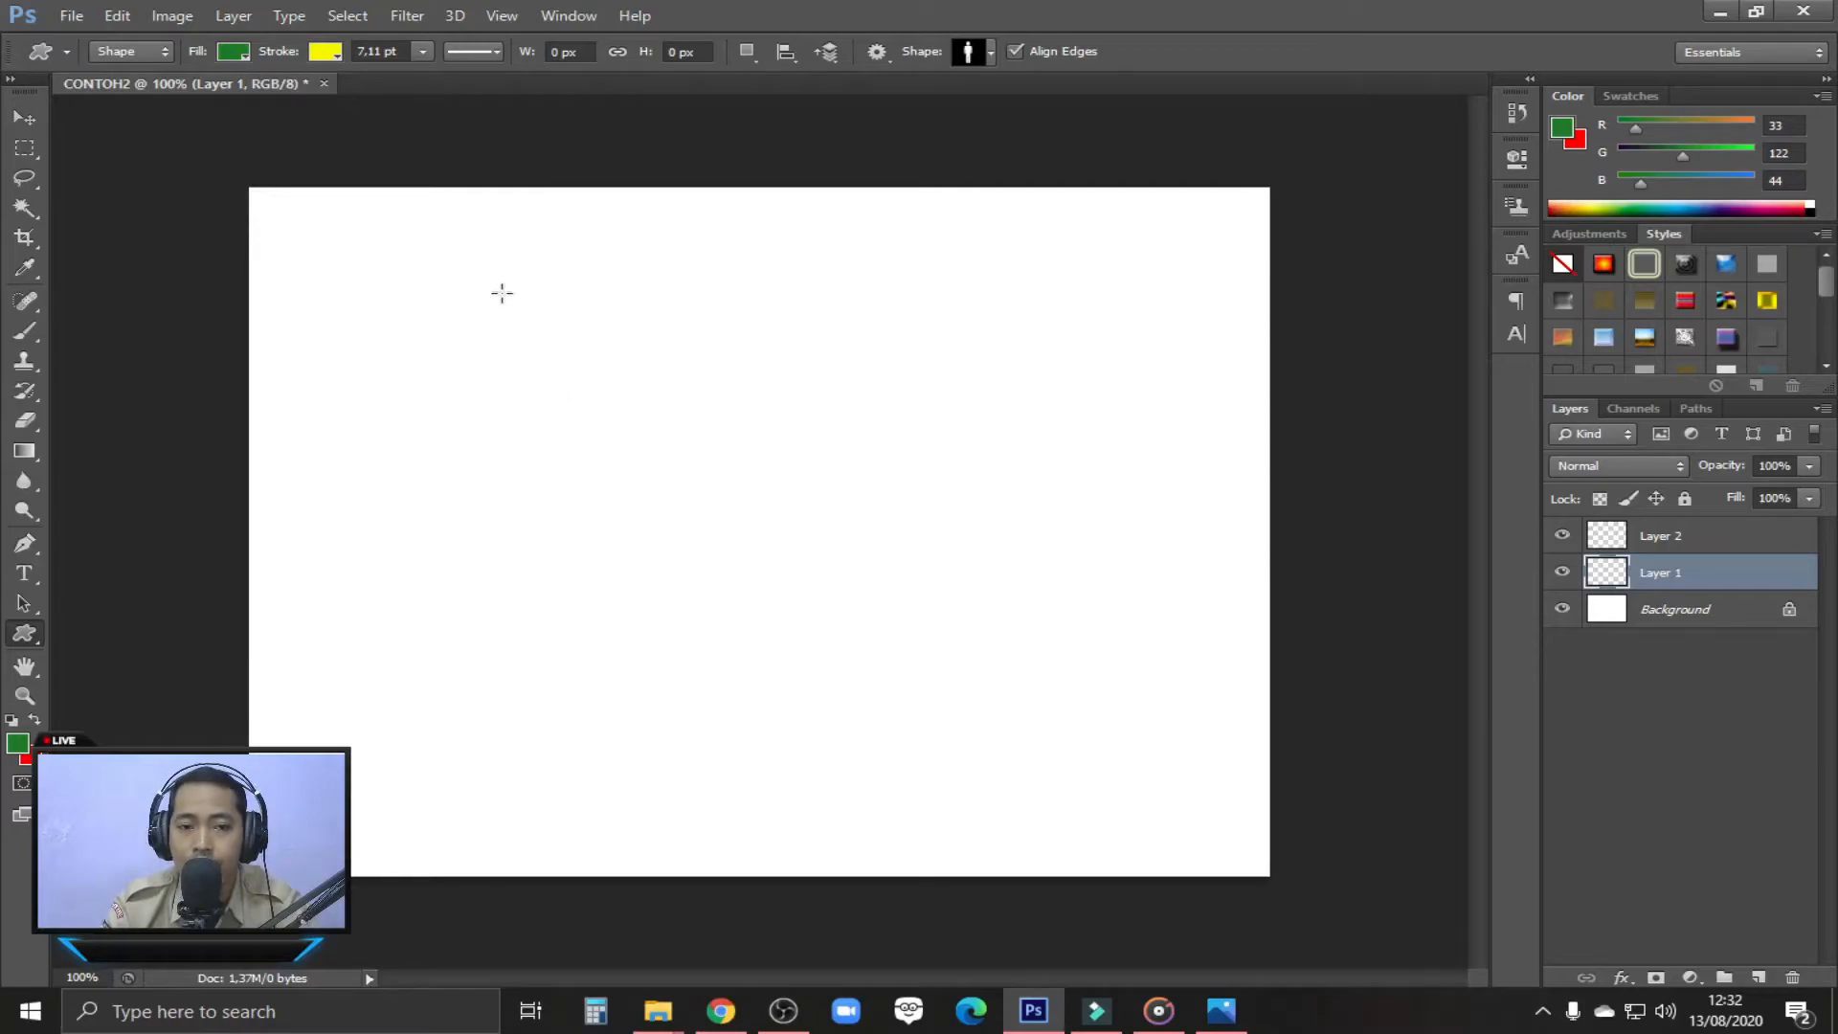
pyautogui.moveTo(634, 379)
pyautogui.mouseDown()
pyautogui.moveTo(837, 632)
pyautogui.moveTo(865, 716)
pyautogui.moveTo(899, 733)
pyautogui.mouseUp()
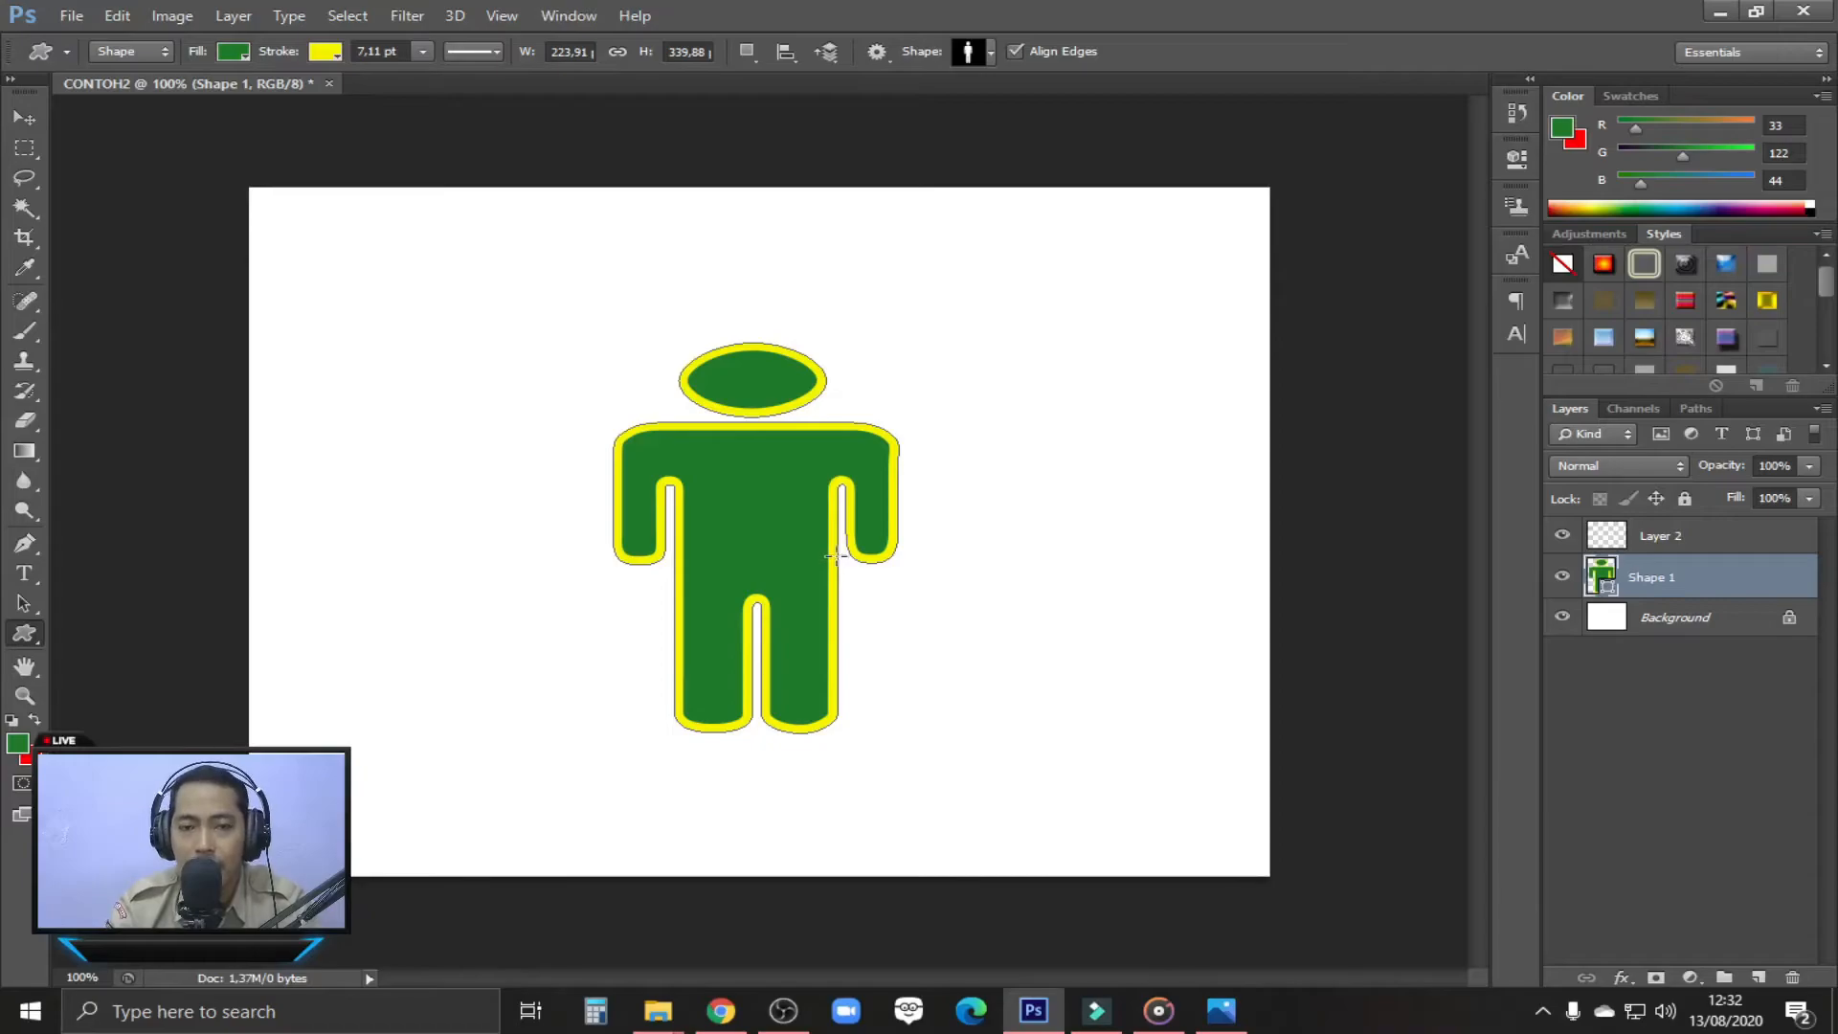
# Draw a solid circle custom shape, about 413 by 451 px, over the whole figure on Layer 2
pyautogui.click(1700, 545)
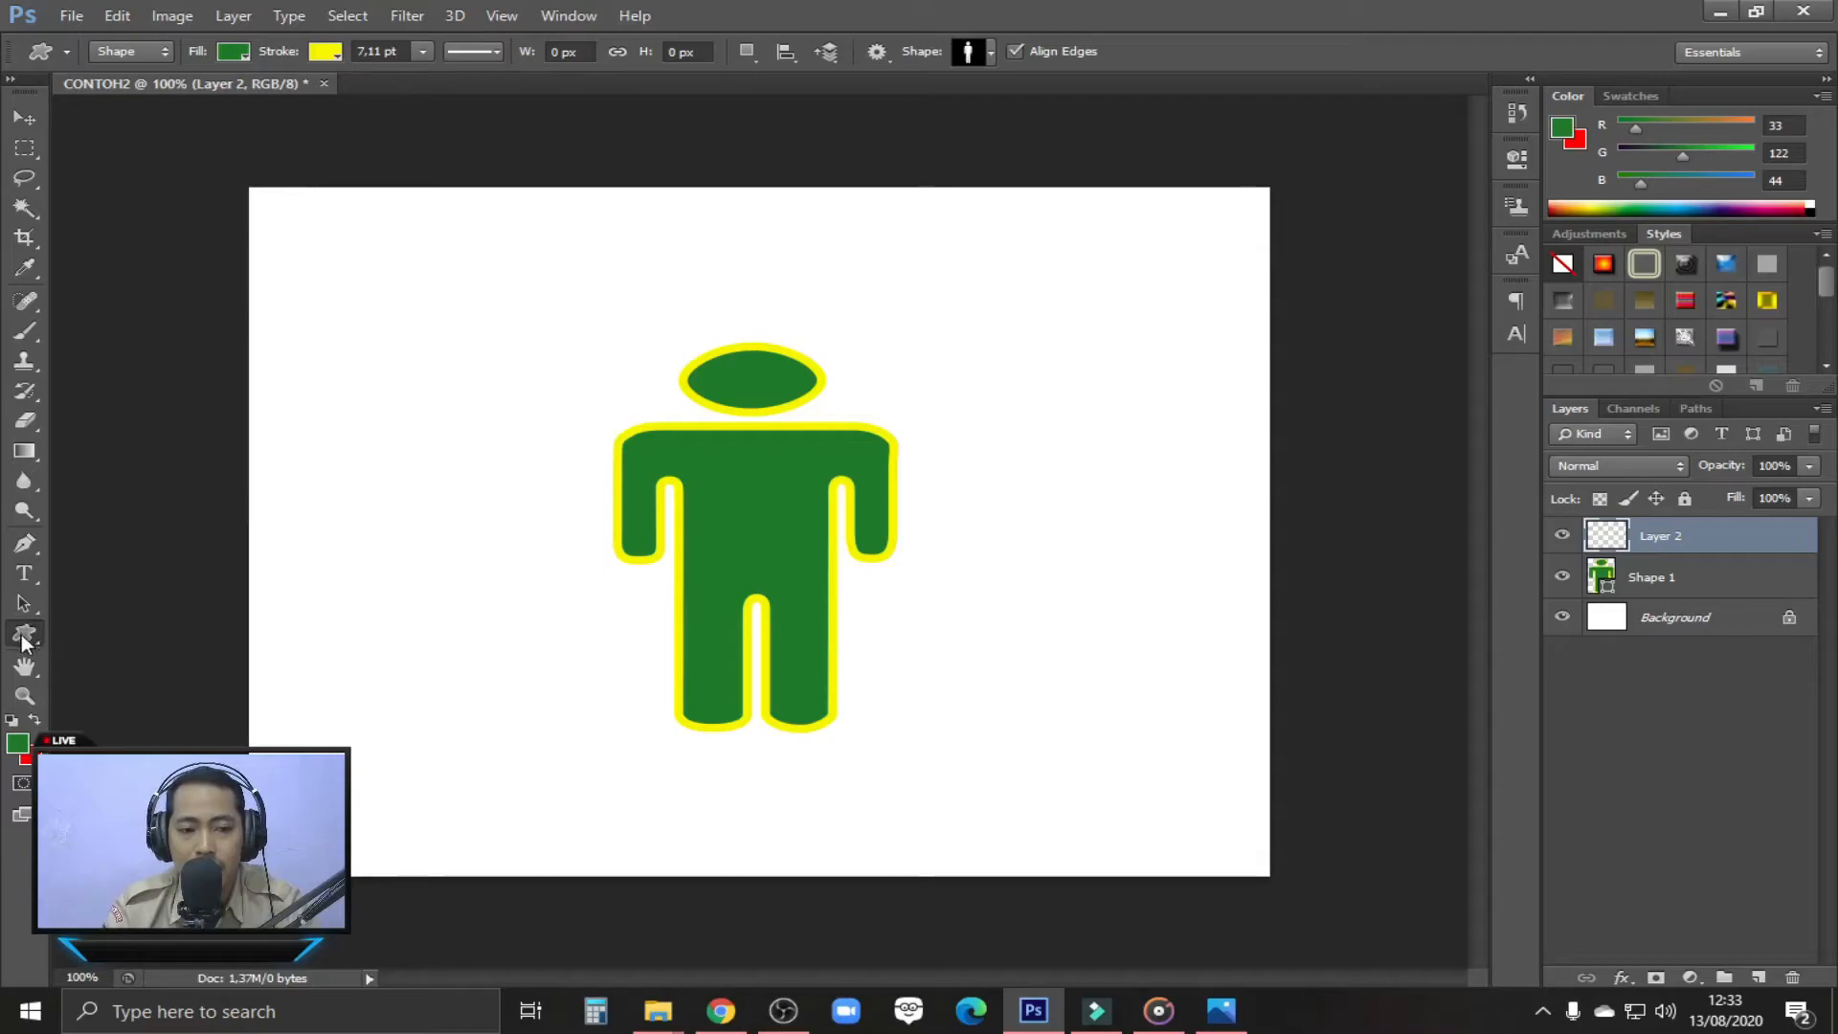
pyautogui.click(994, 50)
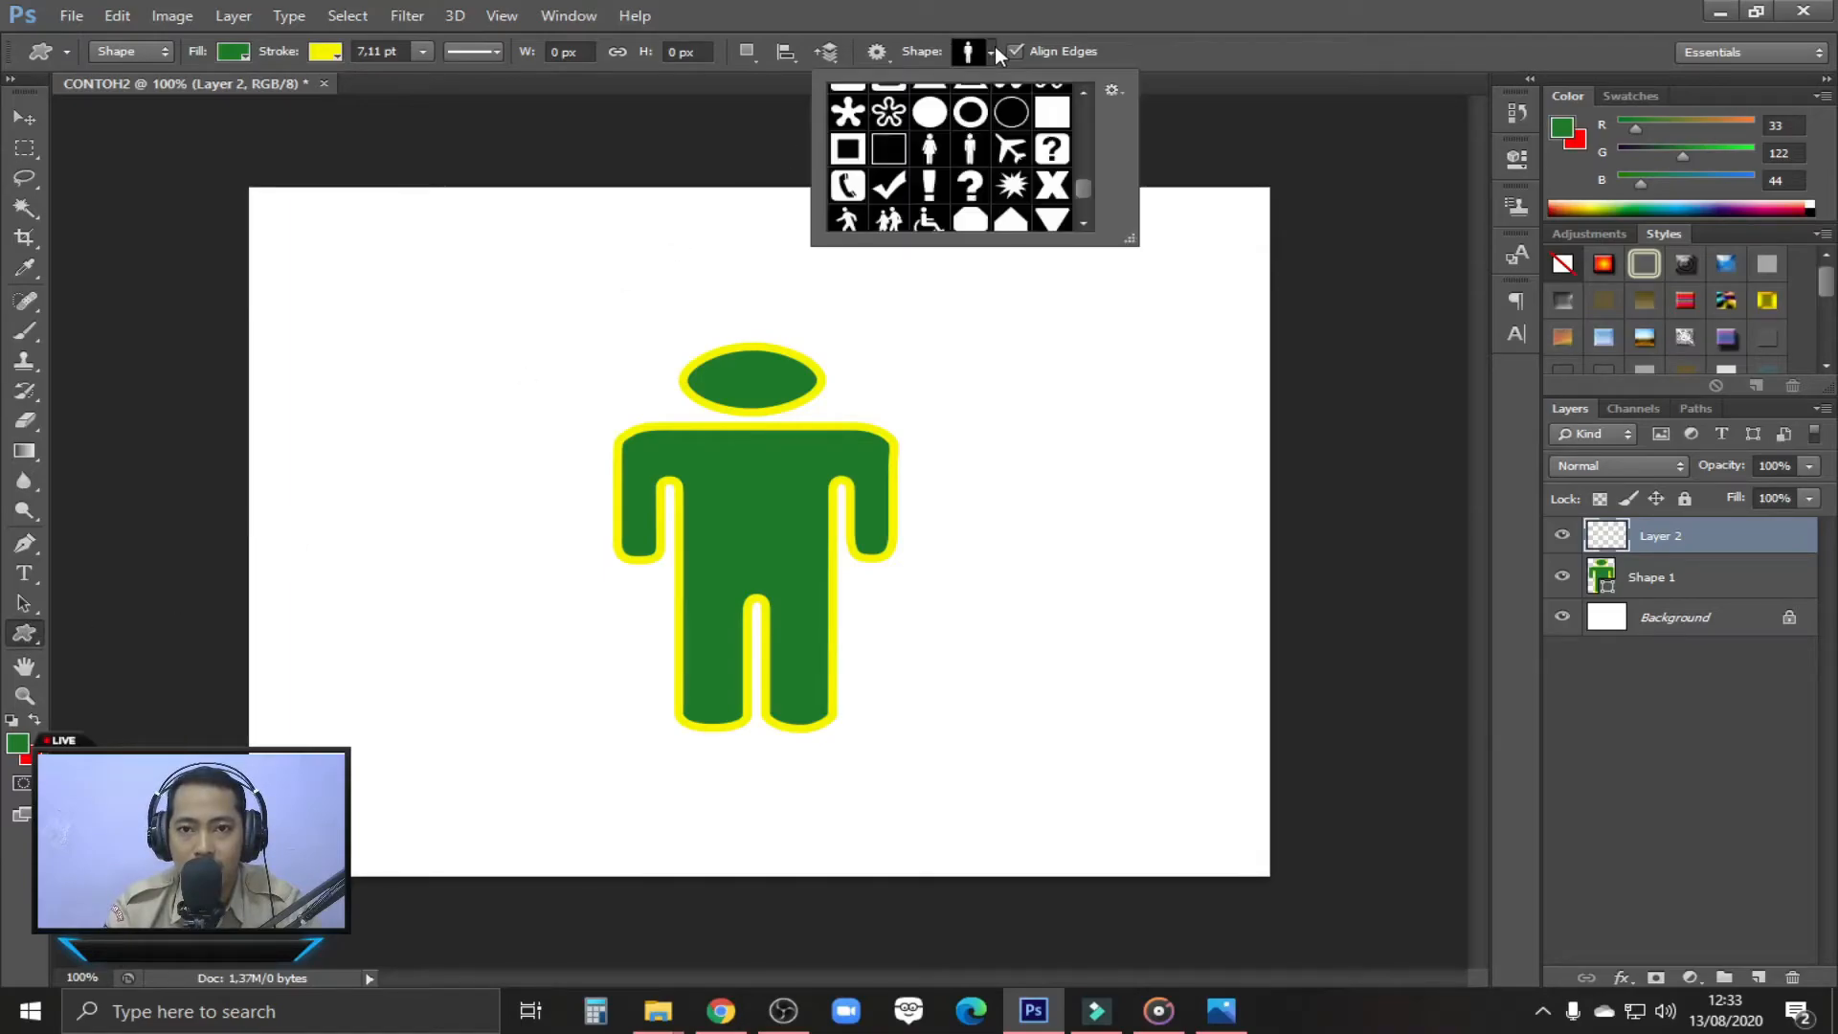
pyautogui.scroll(4, 1083, 190)
pyautogui.scroll(-5, 1083, 192)
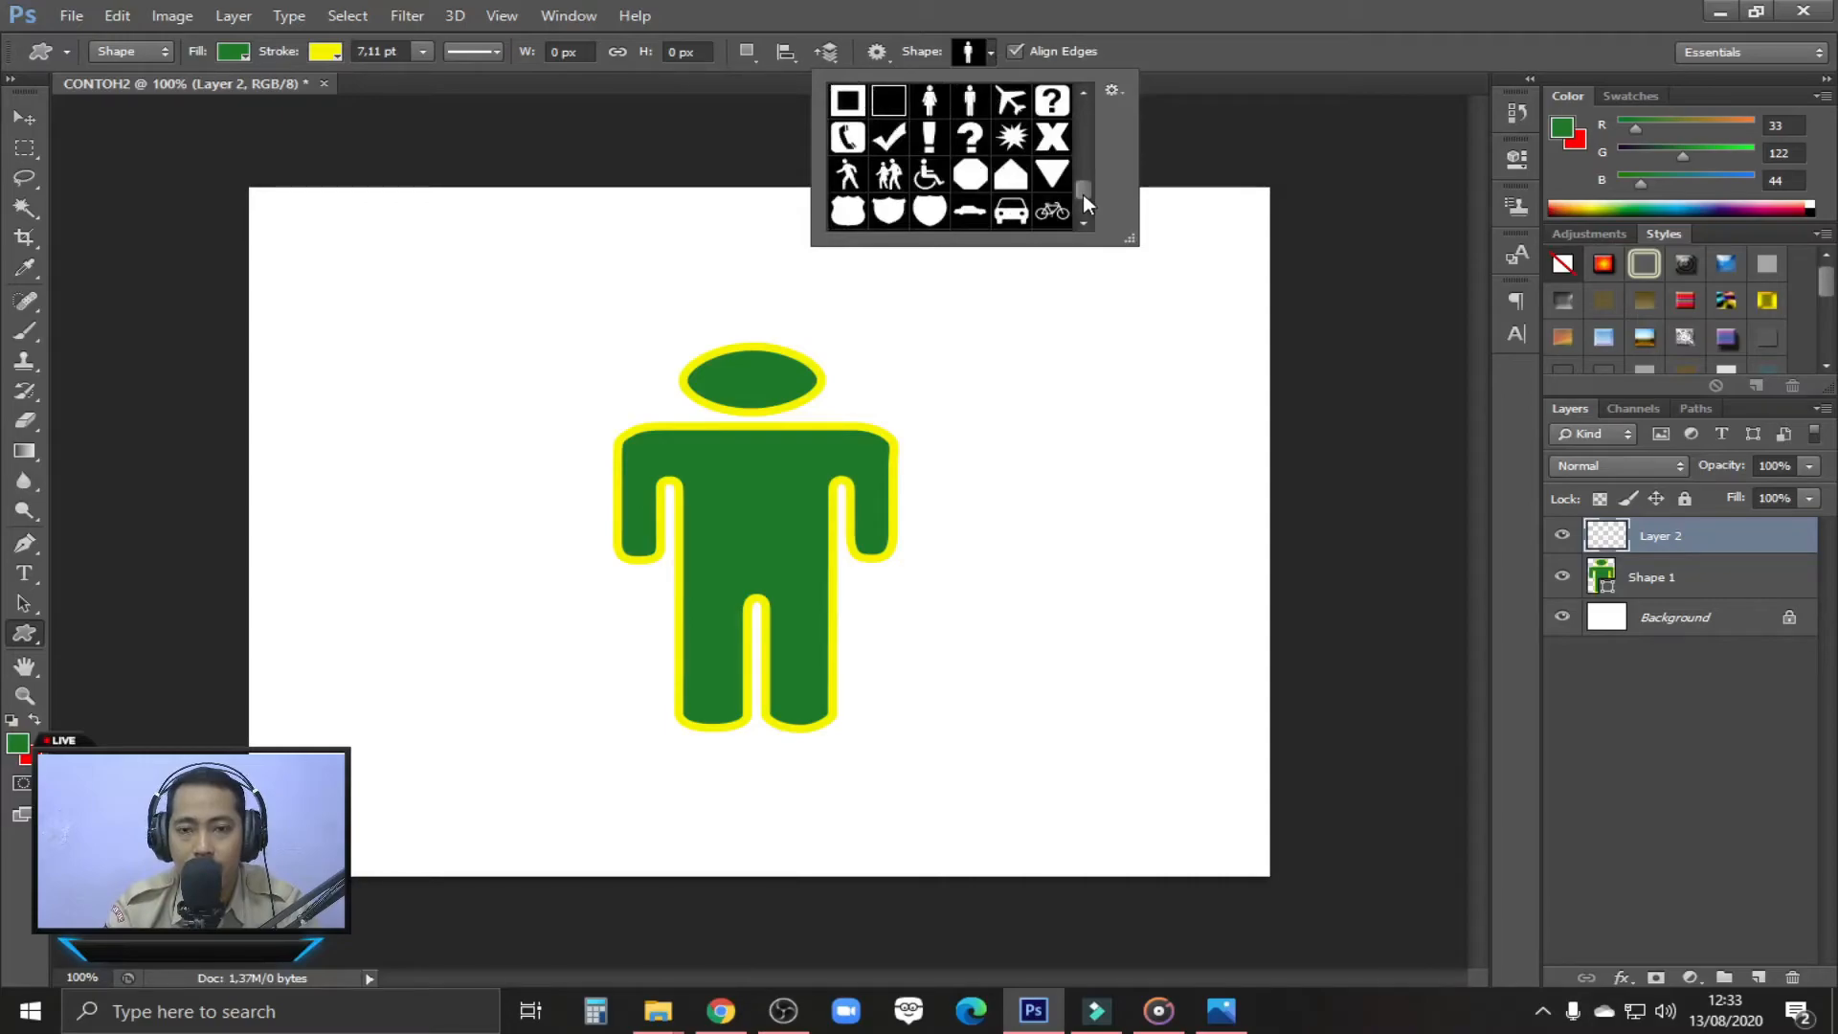
pyautogui.scroll(2, 1083, 193)
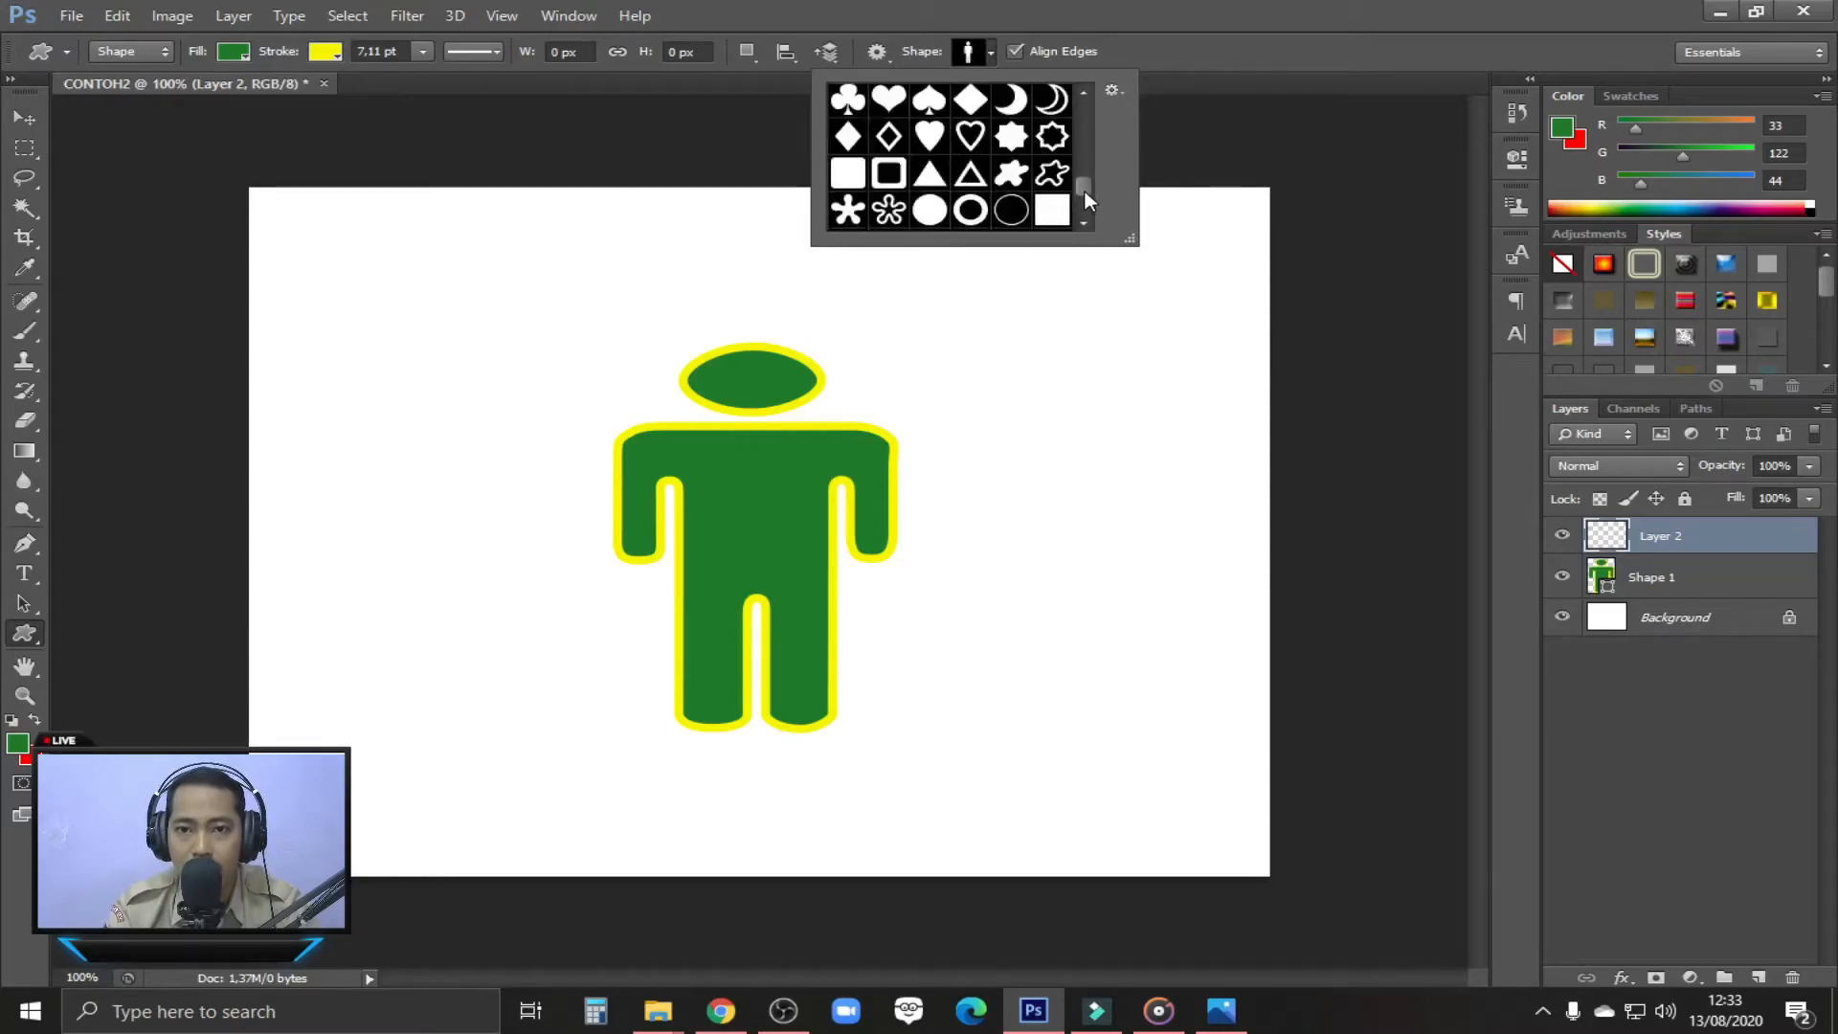
pyautogui.scroll(-2, 1085, 198)
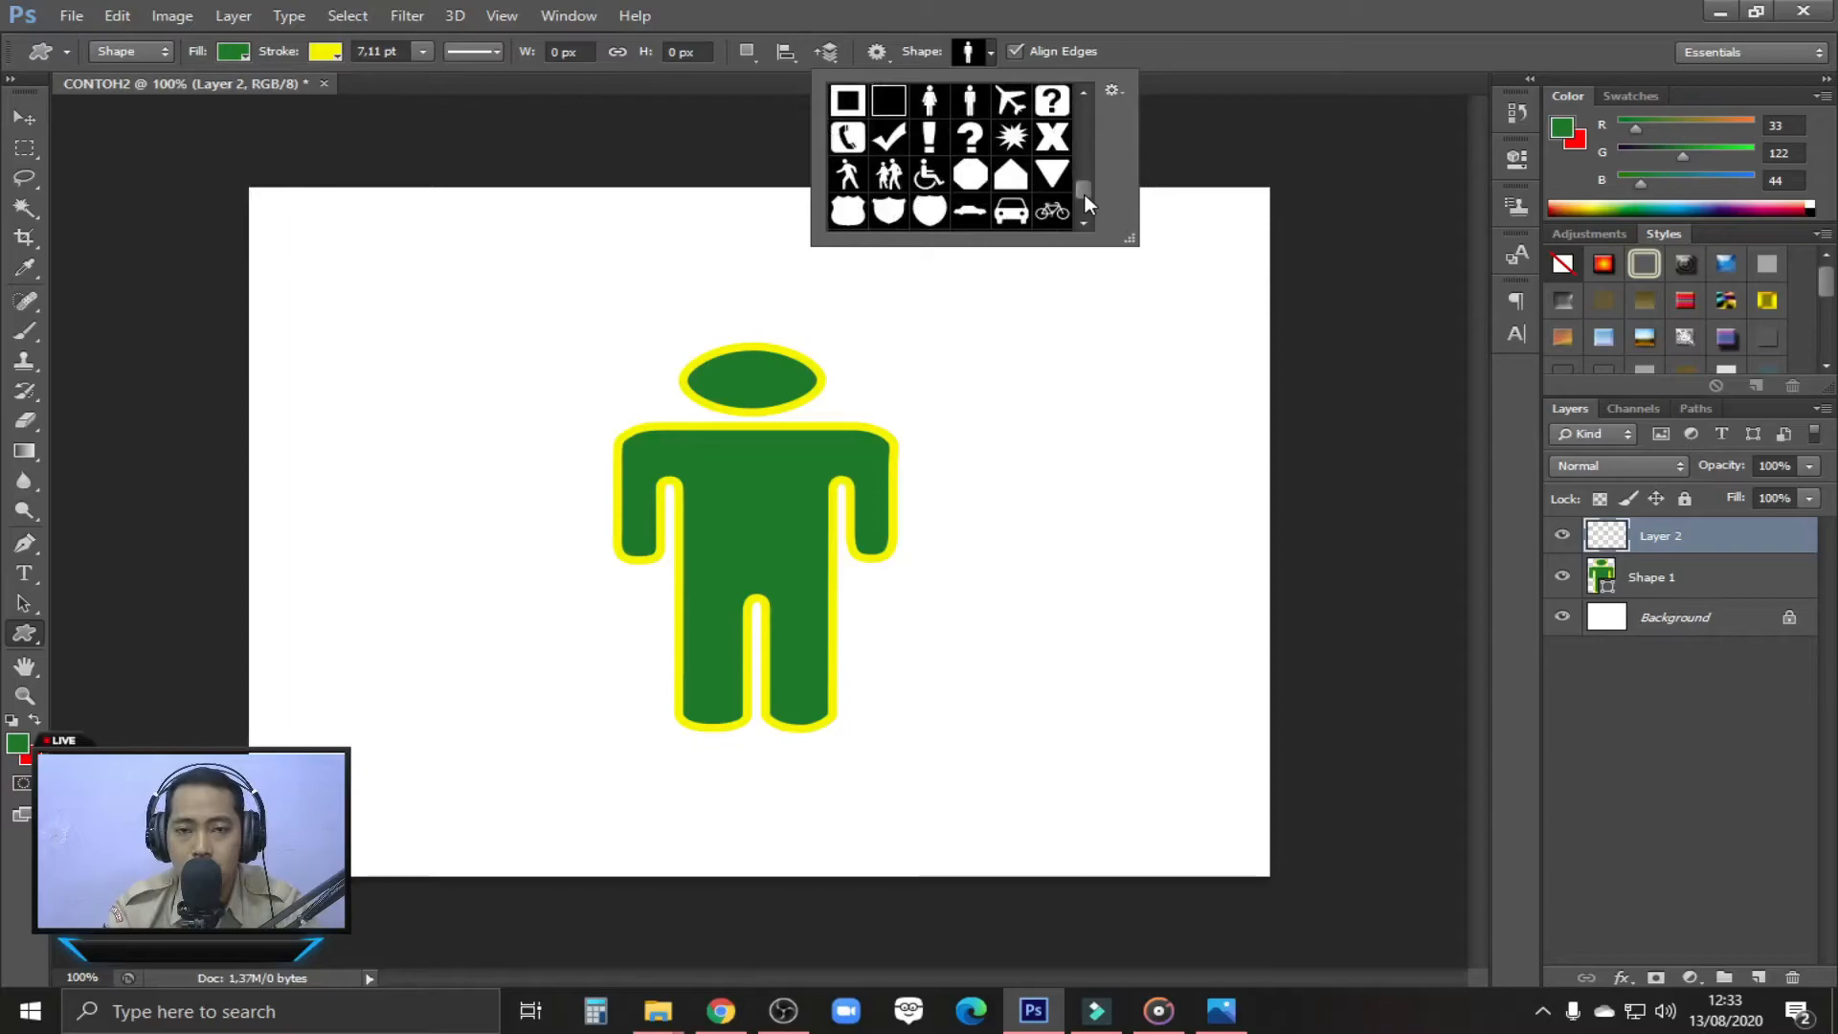
pyautogui.scroll(2, 1084, 192)
pyautogui.scroll(-1, 1086, 191)
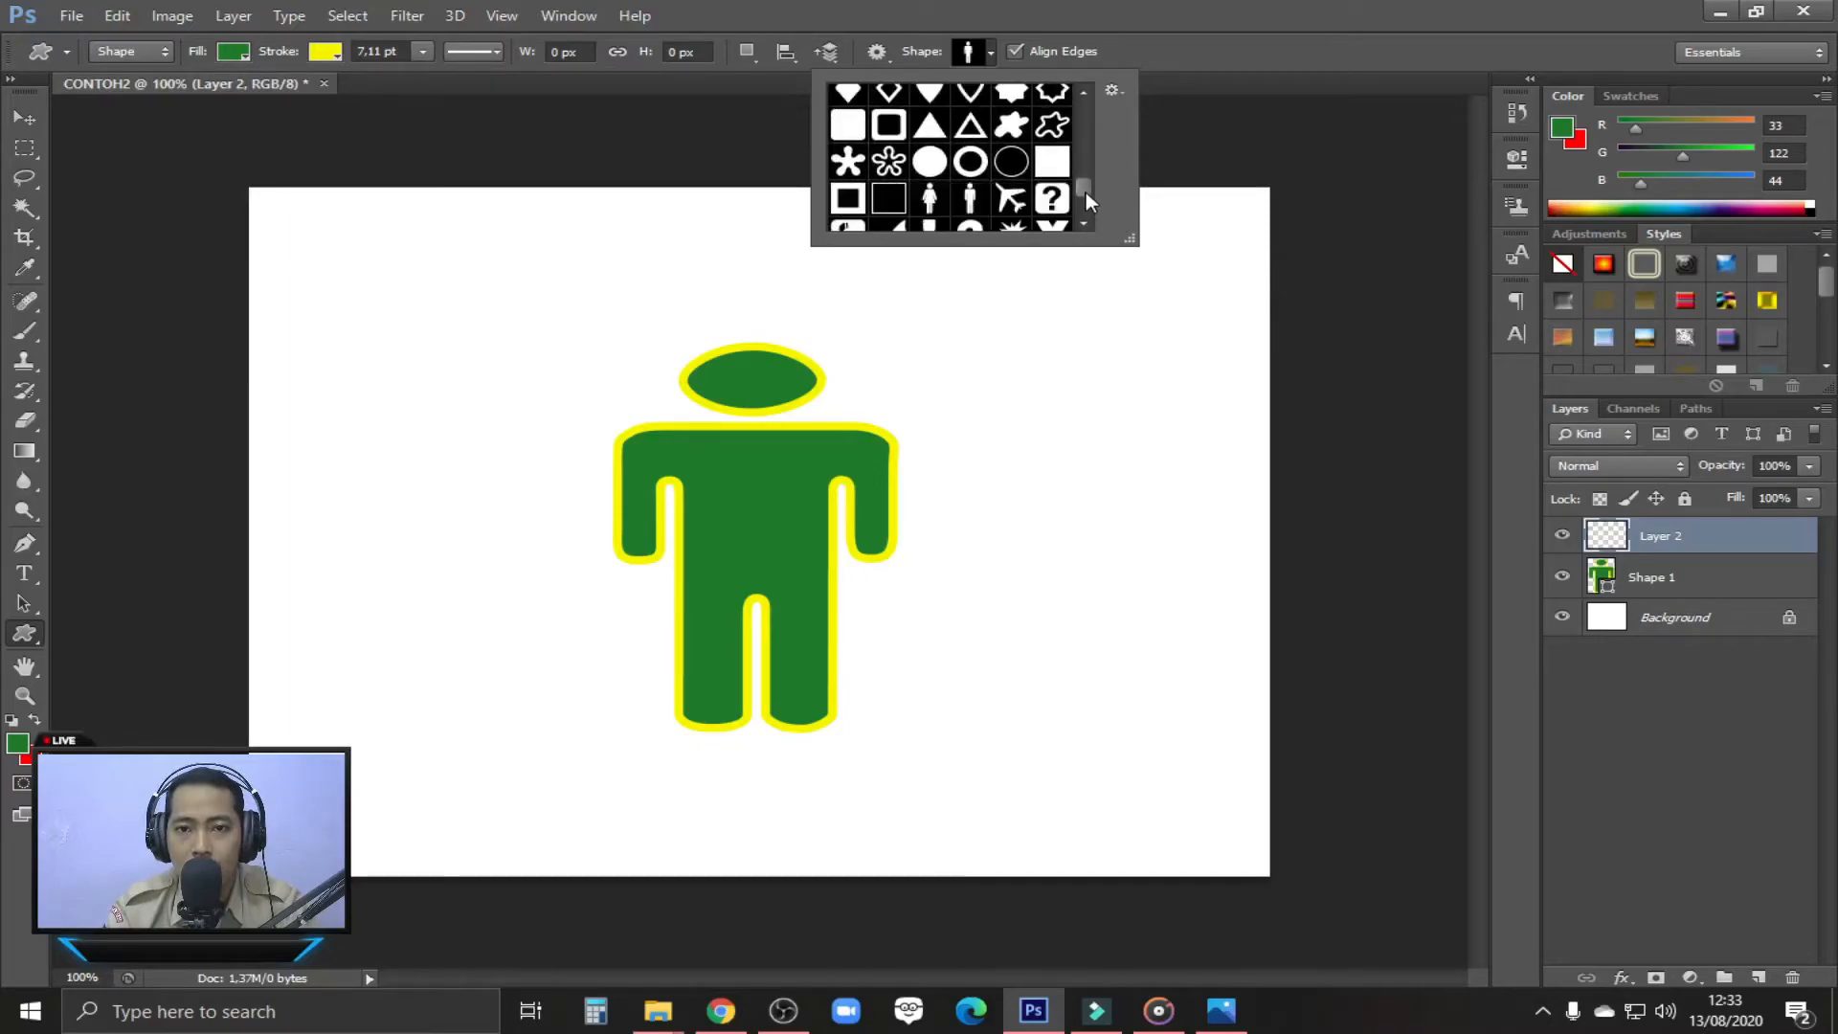
pyautogui.click(929, 163)
pyautogui.click(1193, 60)
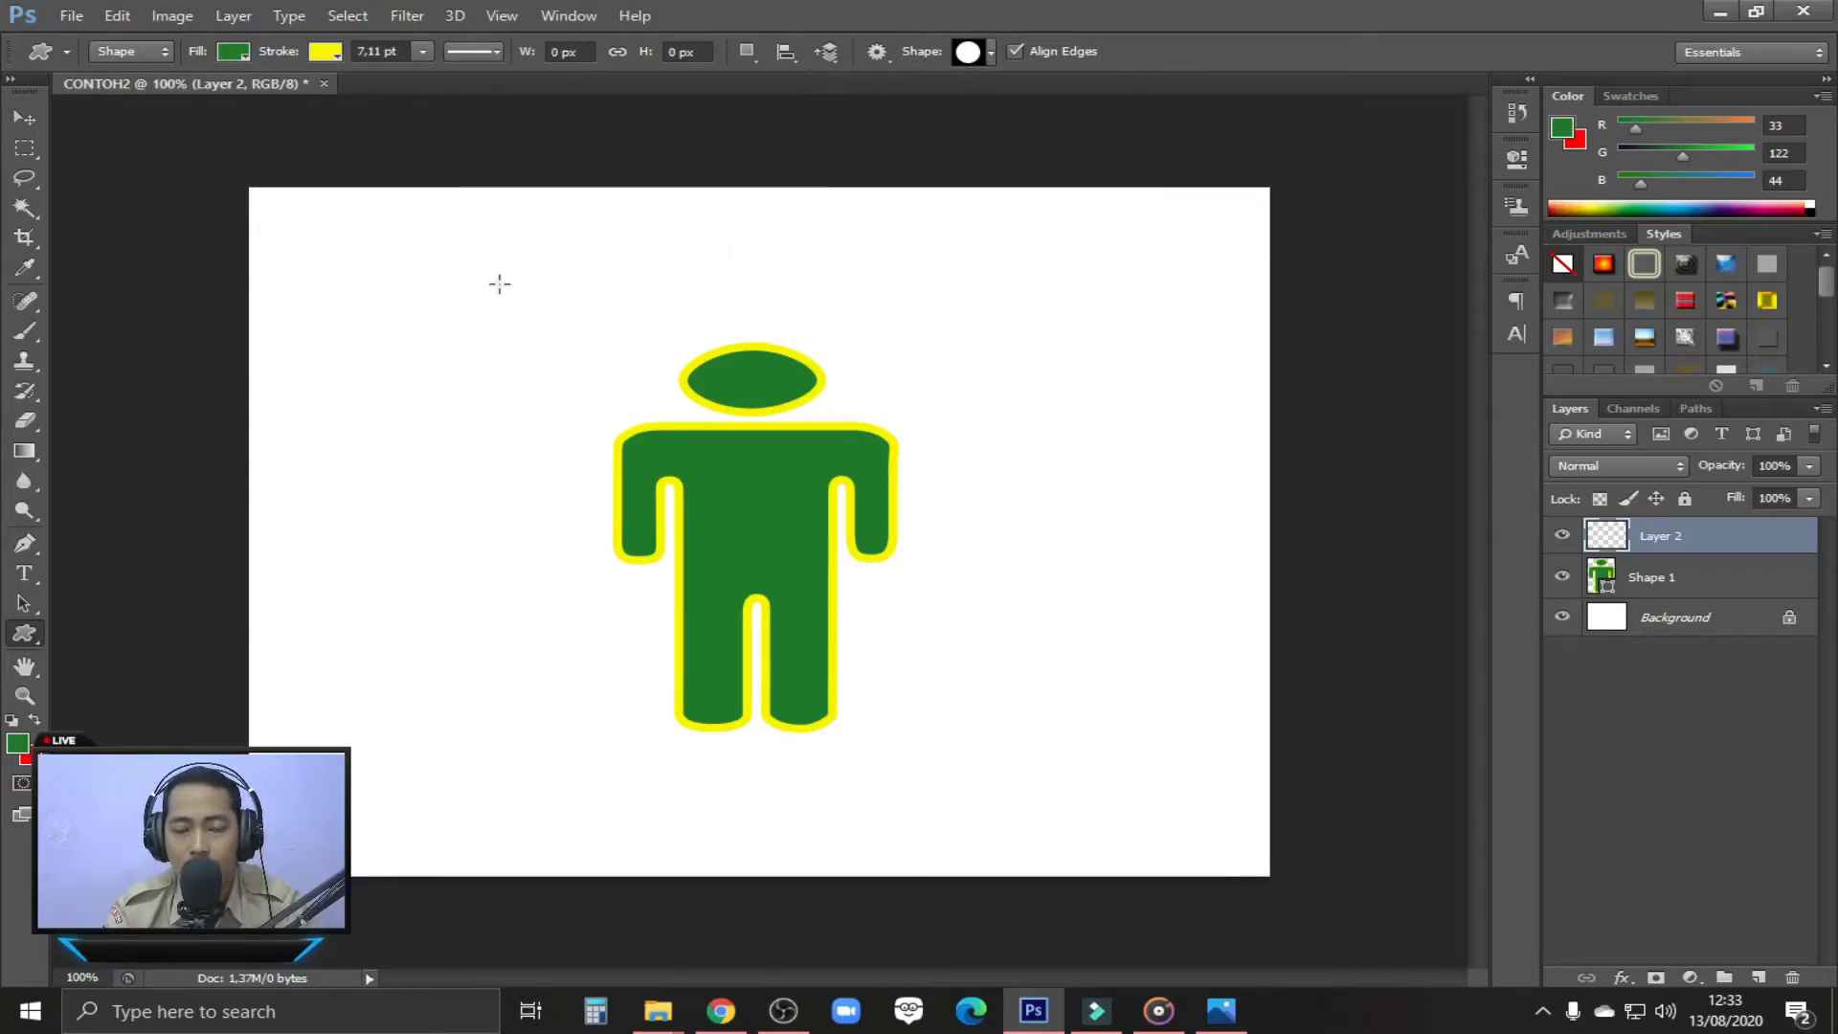
pyautogui.moveTo(509, 280)
pyautogui.mouseDown()
pyautogui.moveTo(771, 486)
pyautogui.moveTo(1003, 800)
pyautogui.moveTo(1064, 810)
pyautogui.moveTo(1009, 779)
pyautogui.moveTo(1022, 795)
pyautogui.mouseUp()
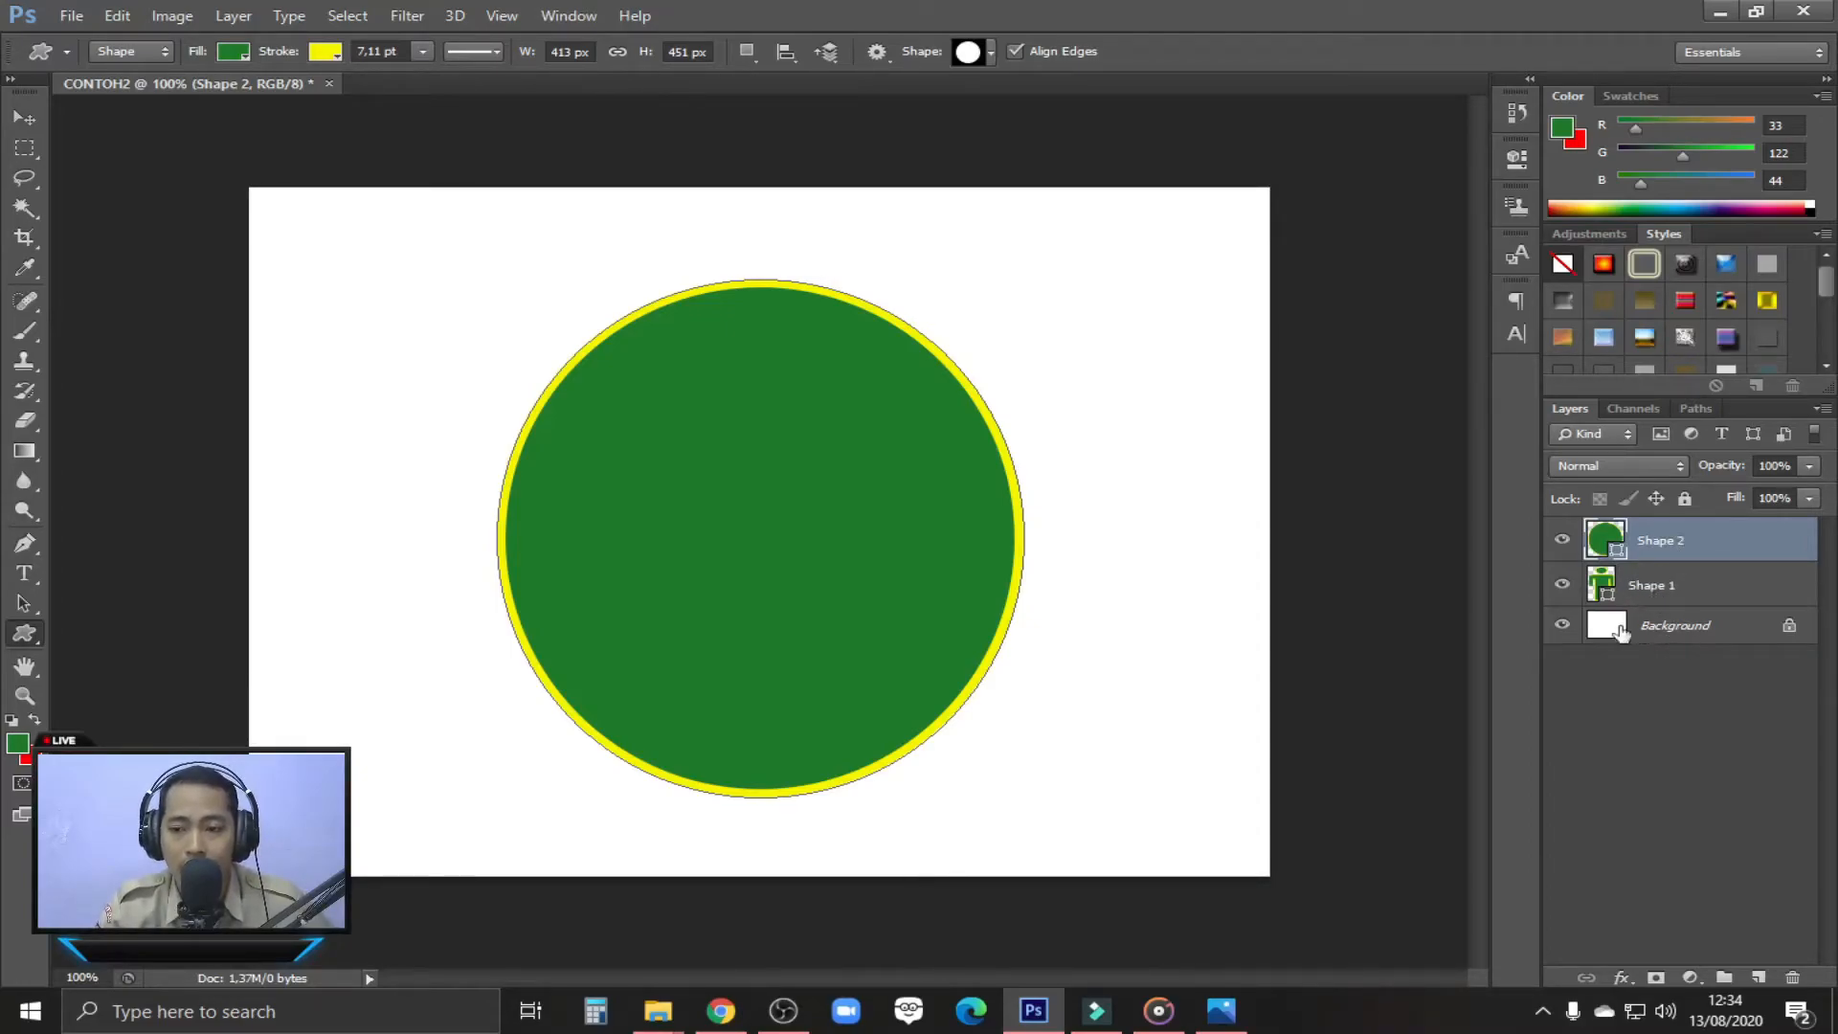
# Shift the circle slightly to the left and move its layer, Shape 2, below Shape 1
pyautogui.click(17, 117)
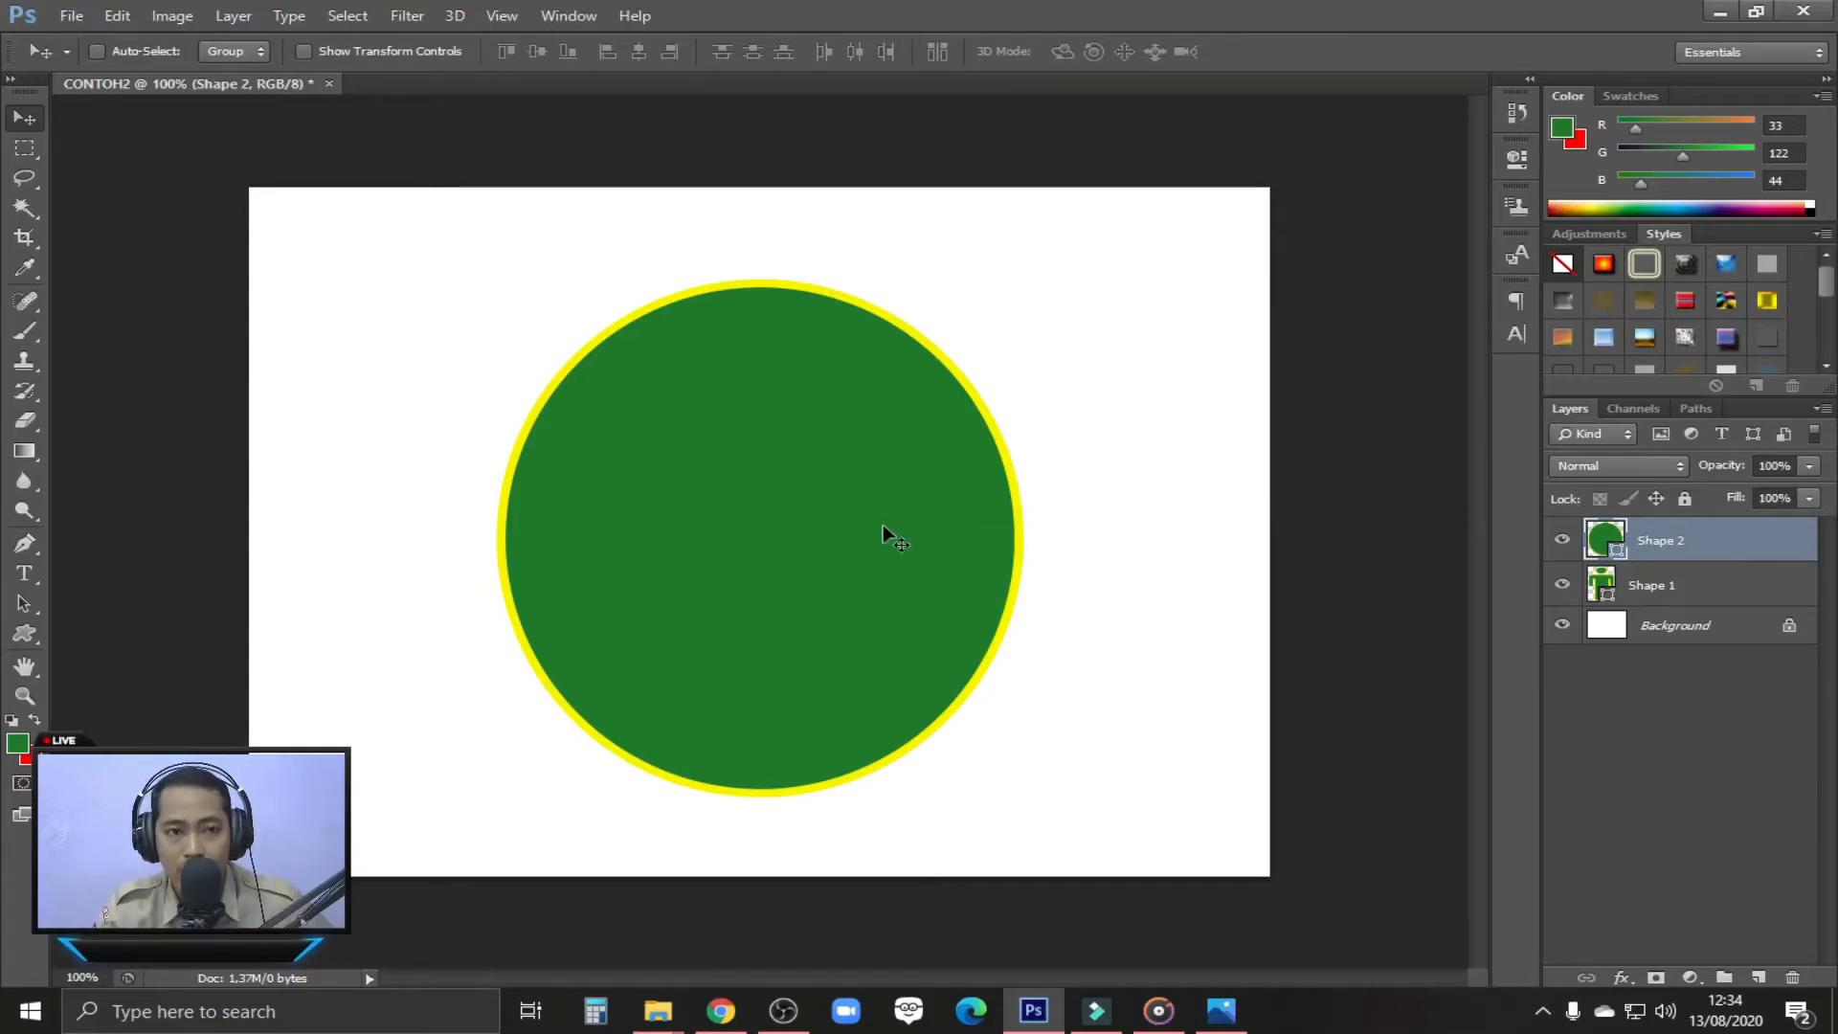
pyautogui.moveTo(876, 526)
pyautogui.mouseDown()
pyautogui.moveTo(639, 525)
pyautogui.moveTo(902, 537)
pyautogui.moveTo(664, 537)
pyautogui.moveTo(878, 534)
pyautogui.mouseUp()
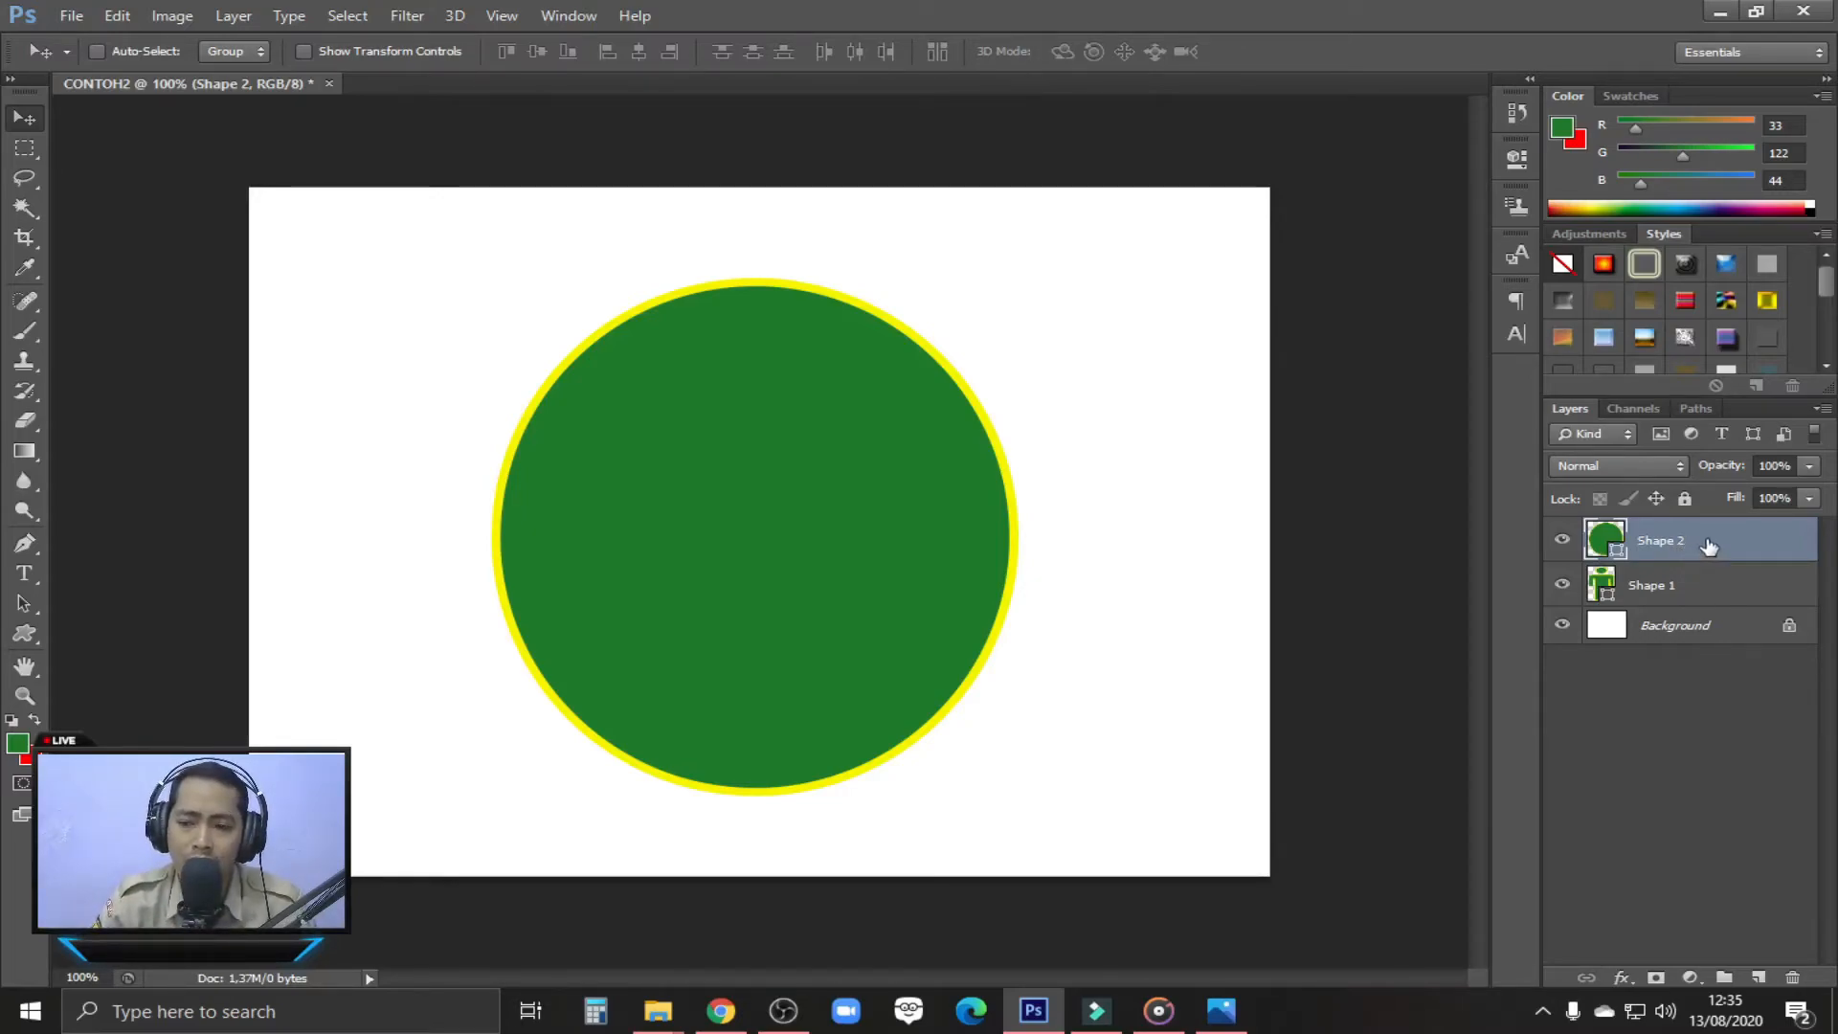
pyautogui.moveTo(1714, 538); pyautogui.dragTo(1695, 589)
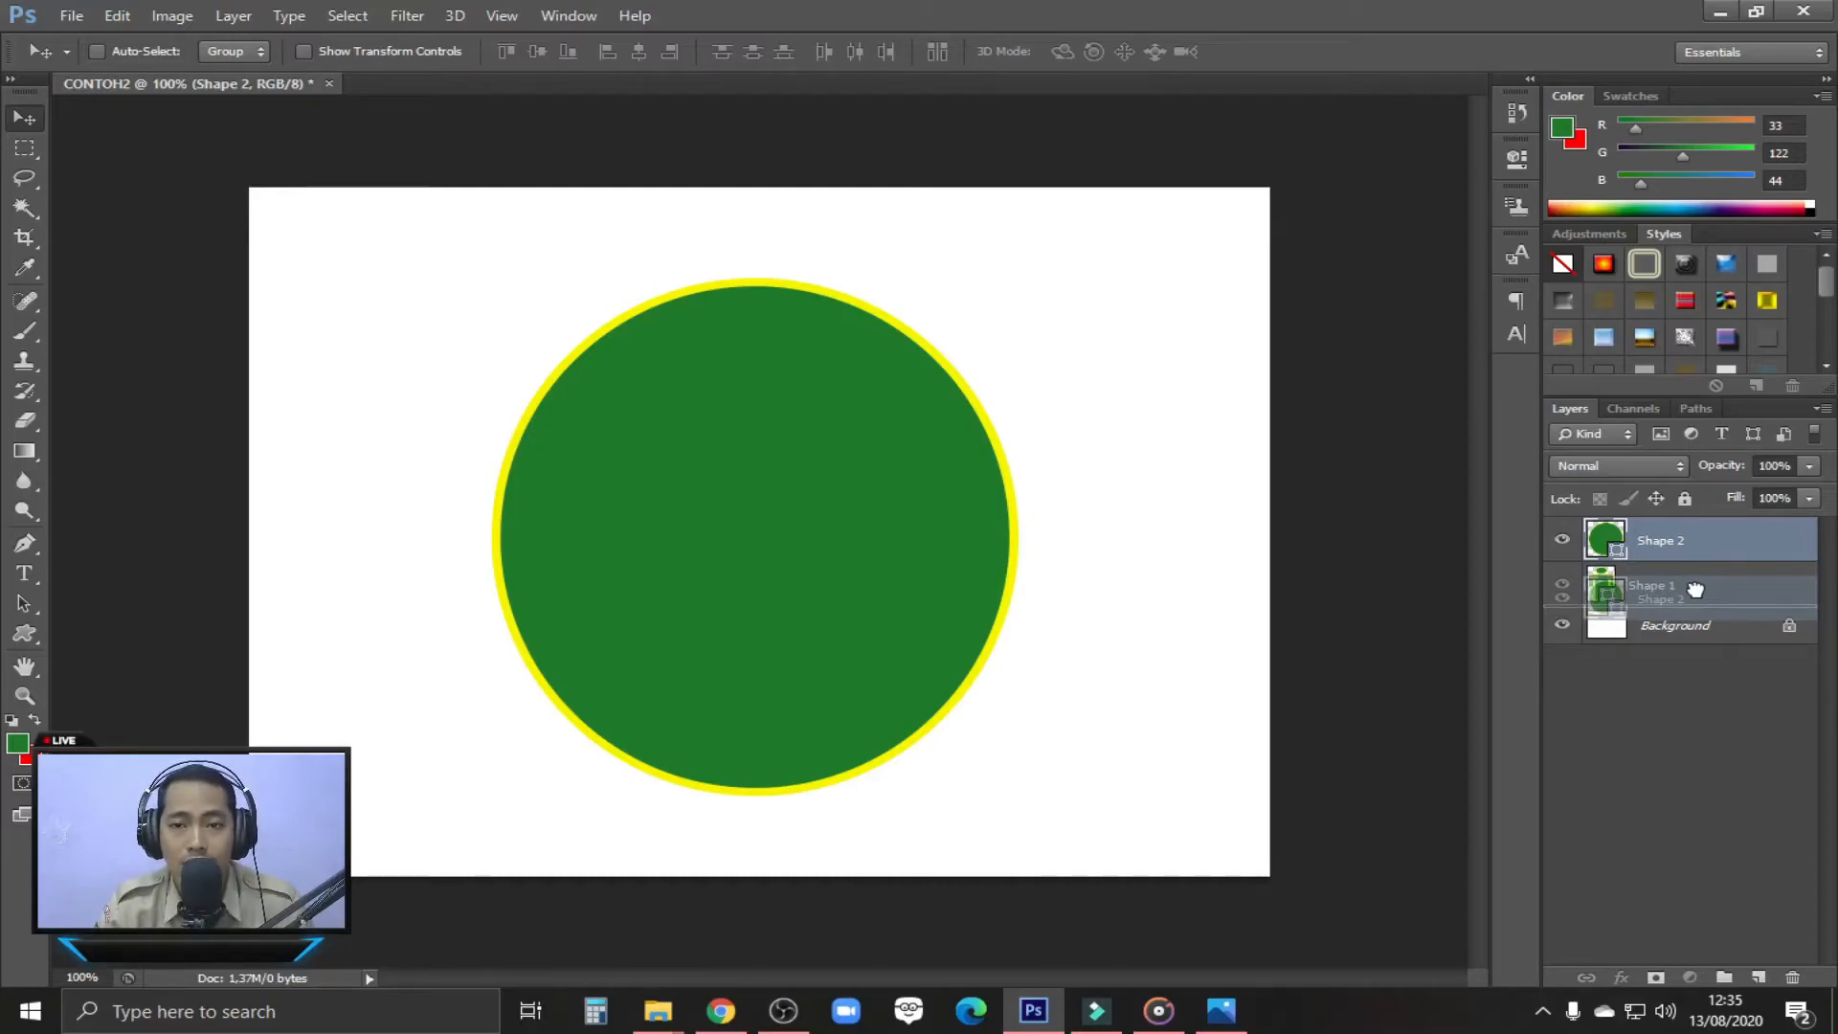
pyautogui.moveTo(1695, 589); pyautogui.dragTo(1699, 595)
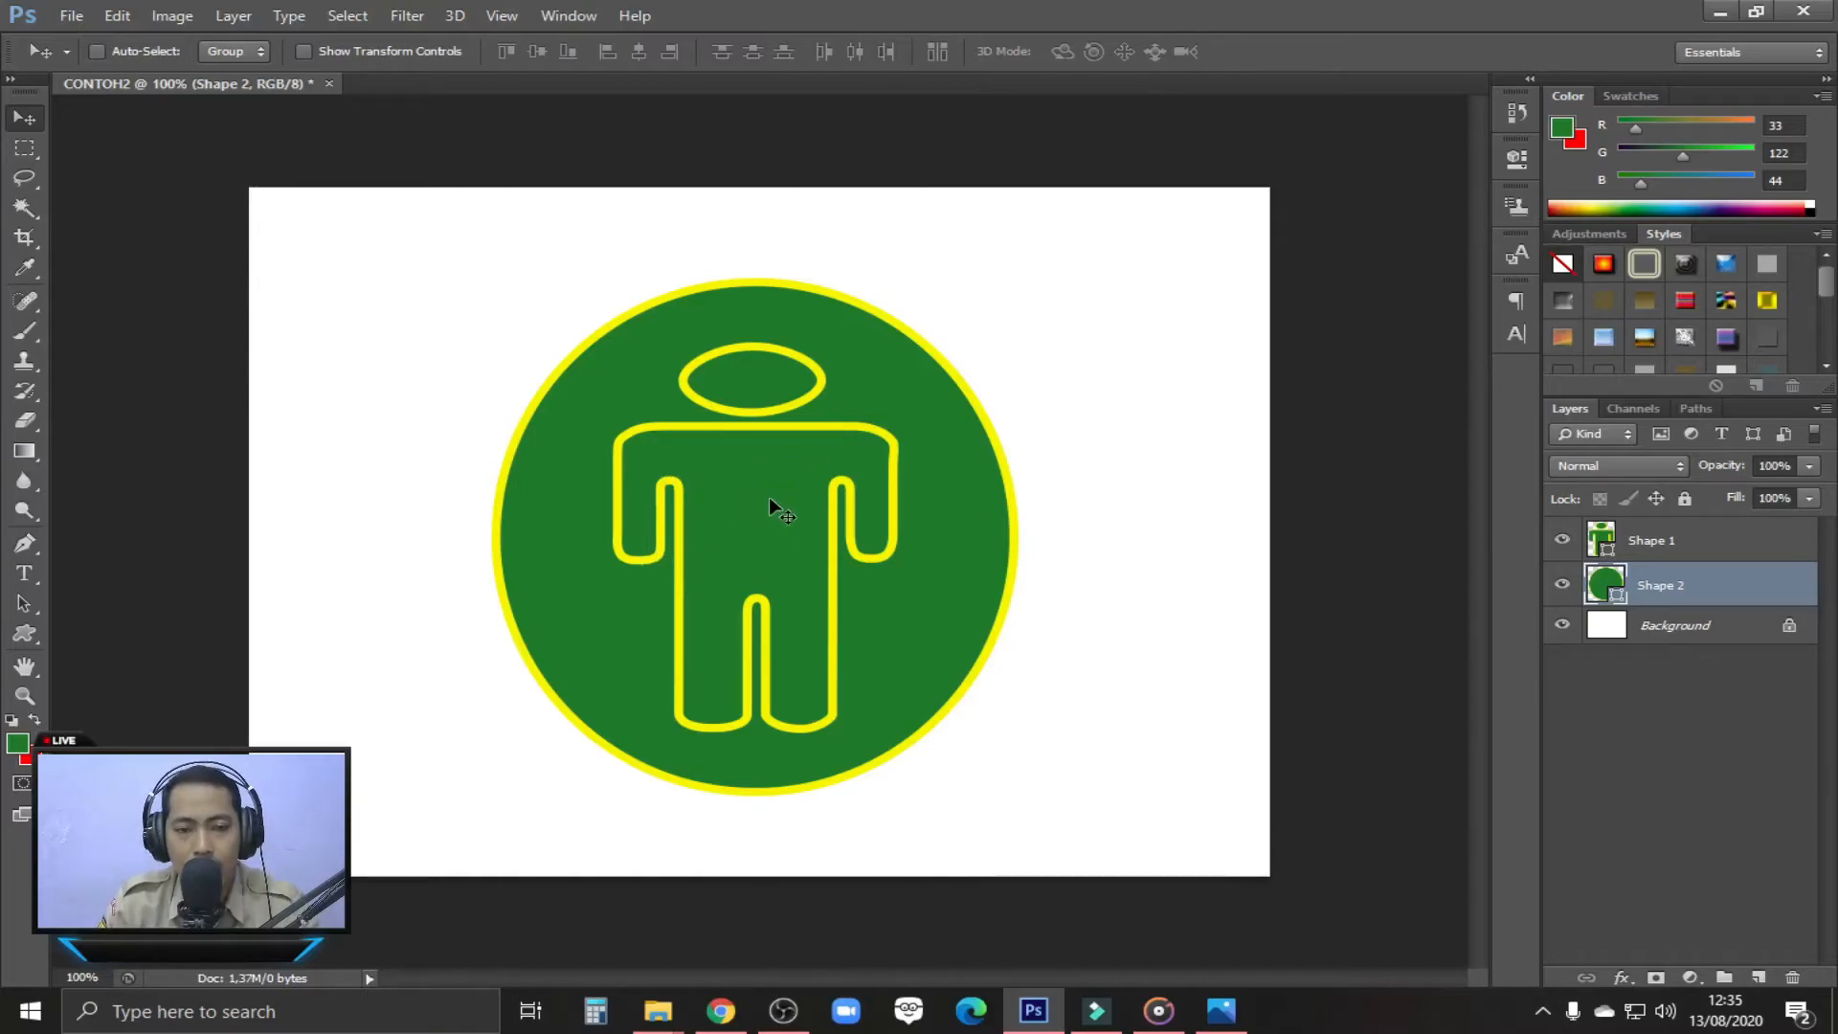
pyautogui.click(25, 420)
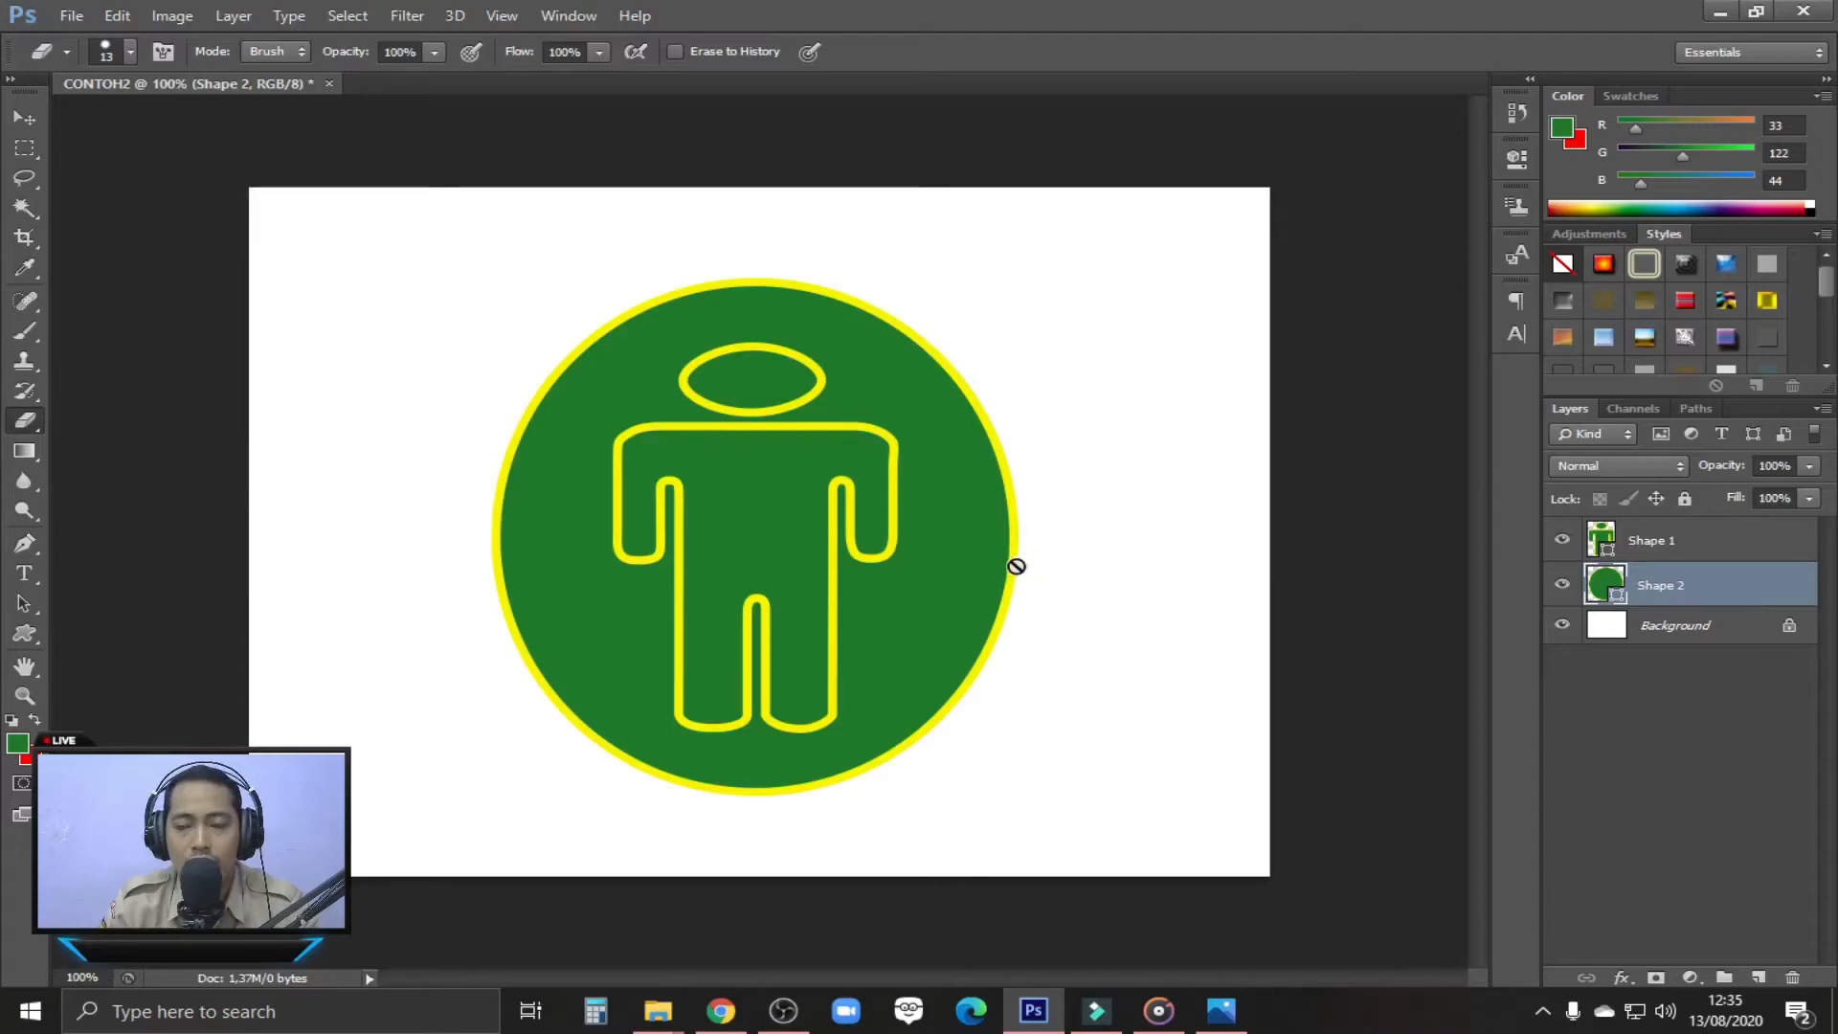
pyautogui.click(21, 116)
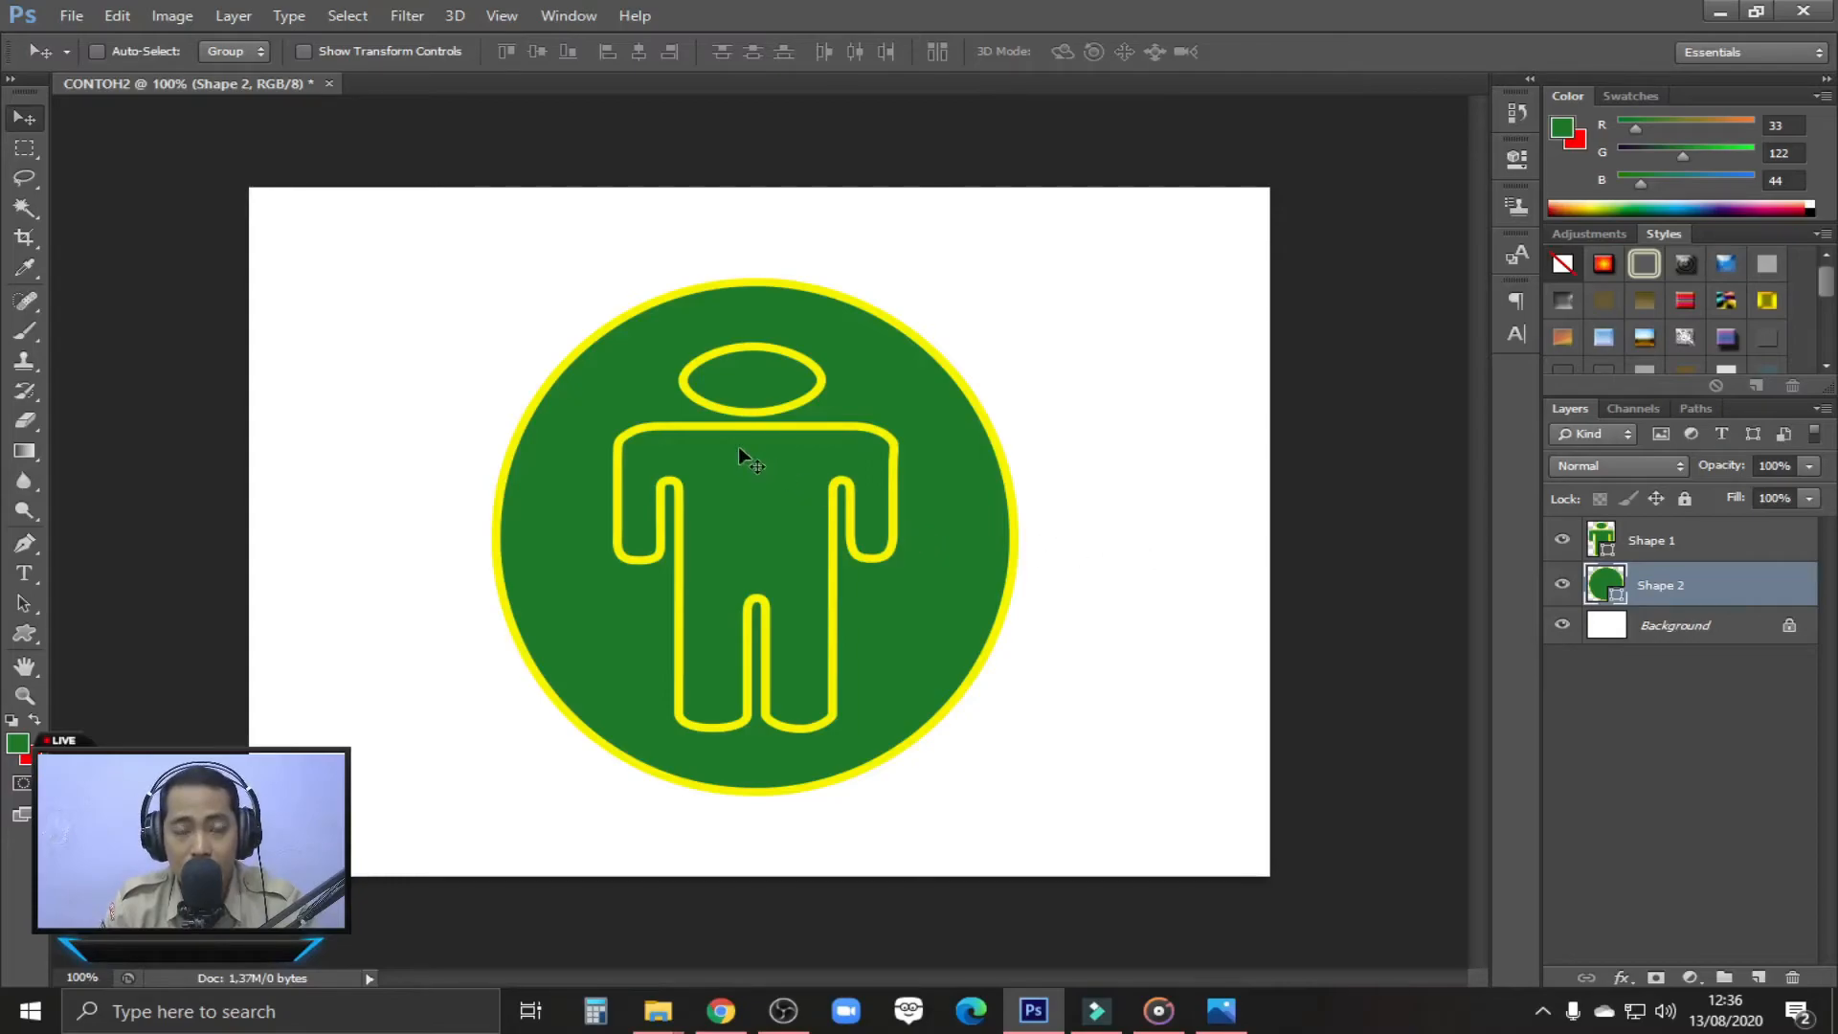
# Save the design to the Desktop as CONTOH2.psd in Photoshop format with layers and Maximize Compatibility enabled
pyautogui.click(84, 19)
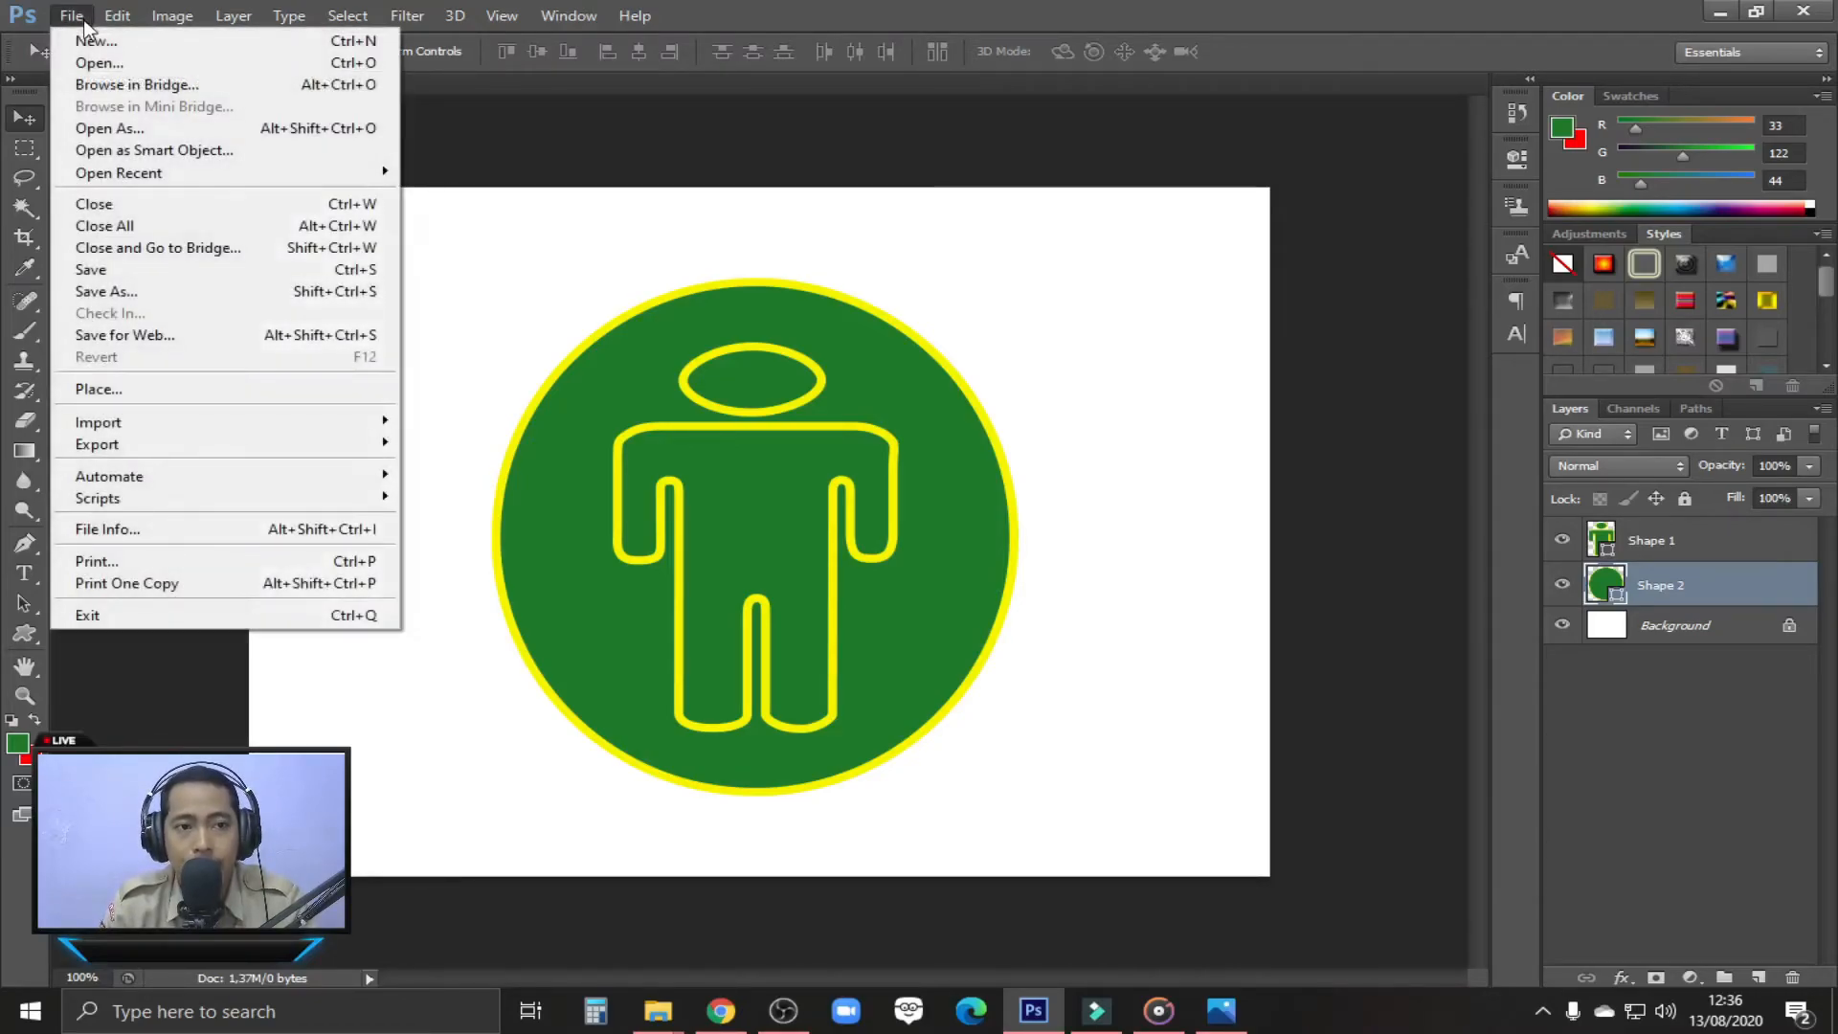
pyautogui.click(170, 291)
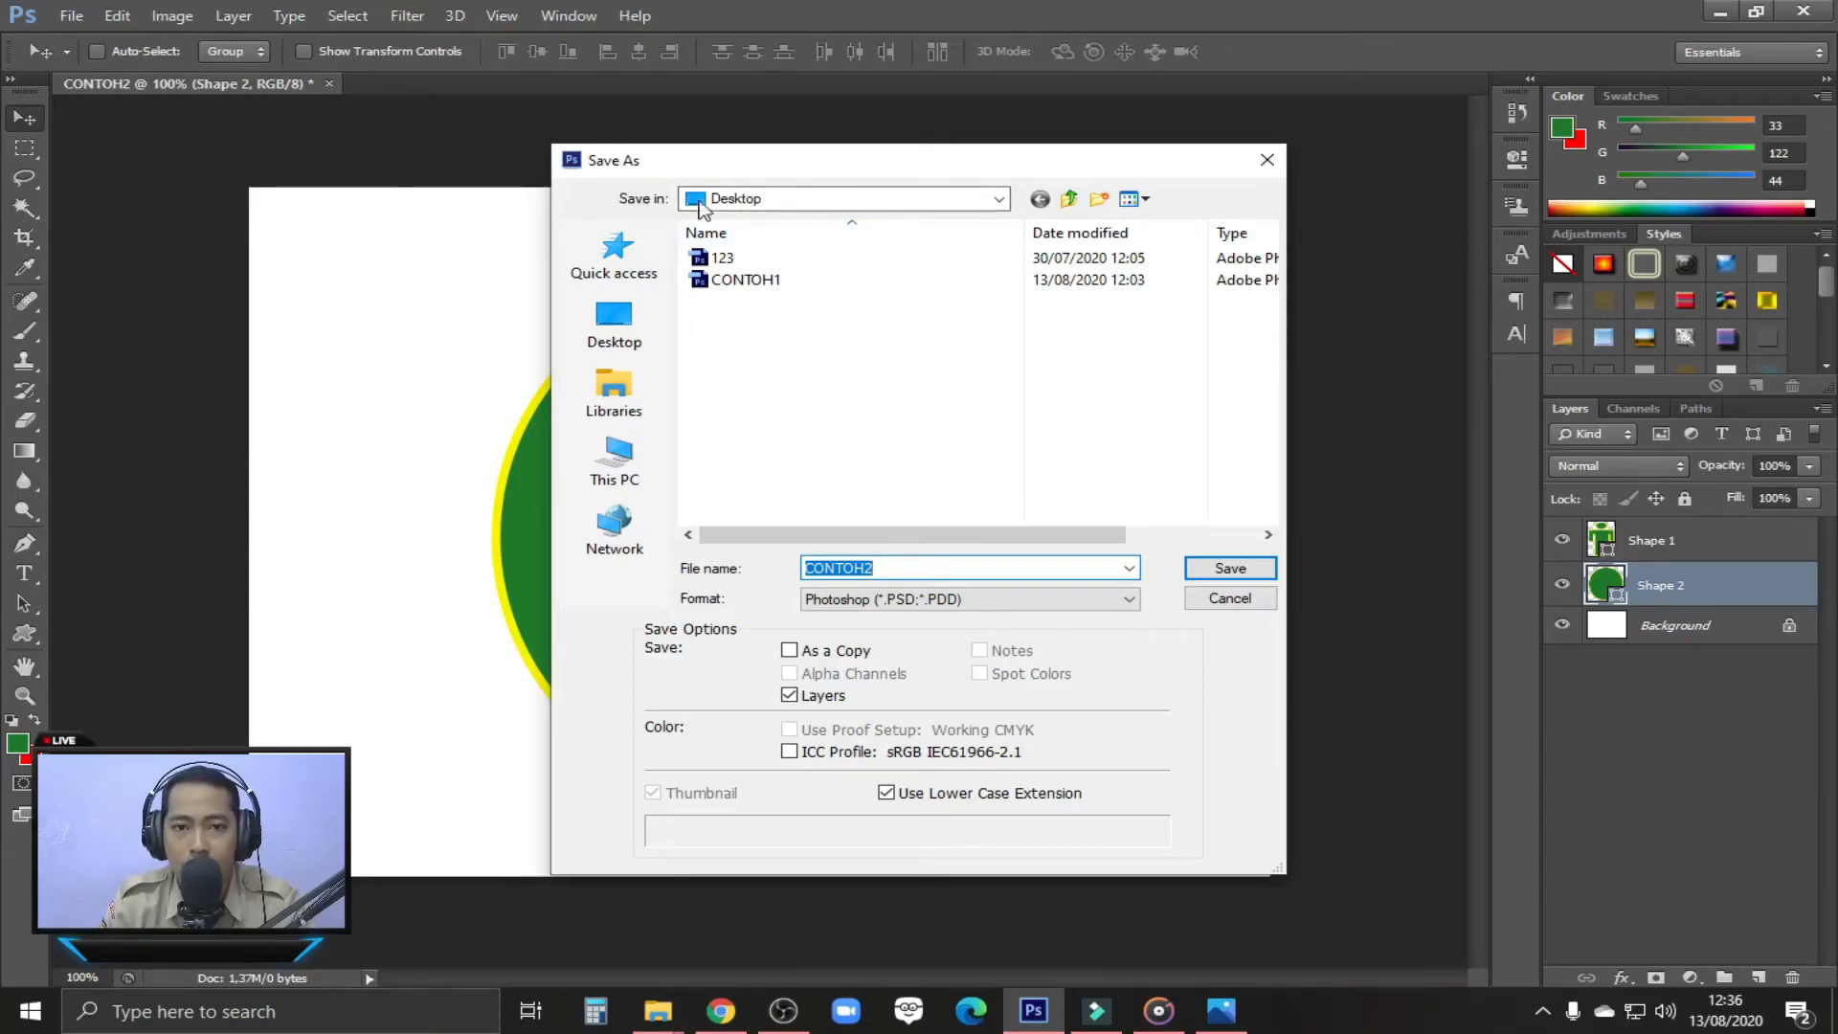
pyautogui.click(615, 395)
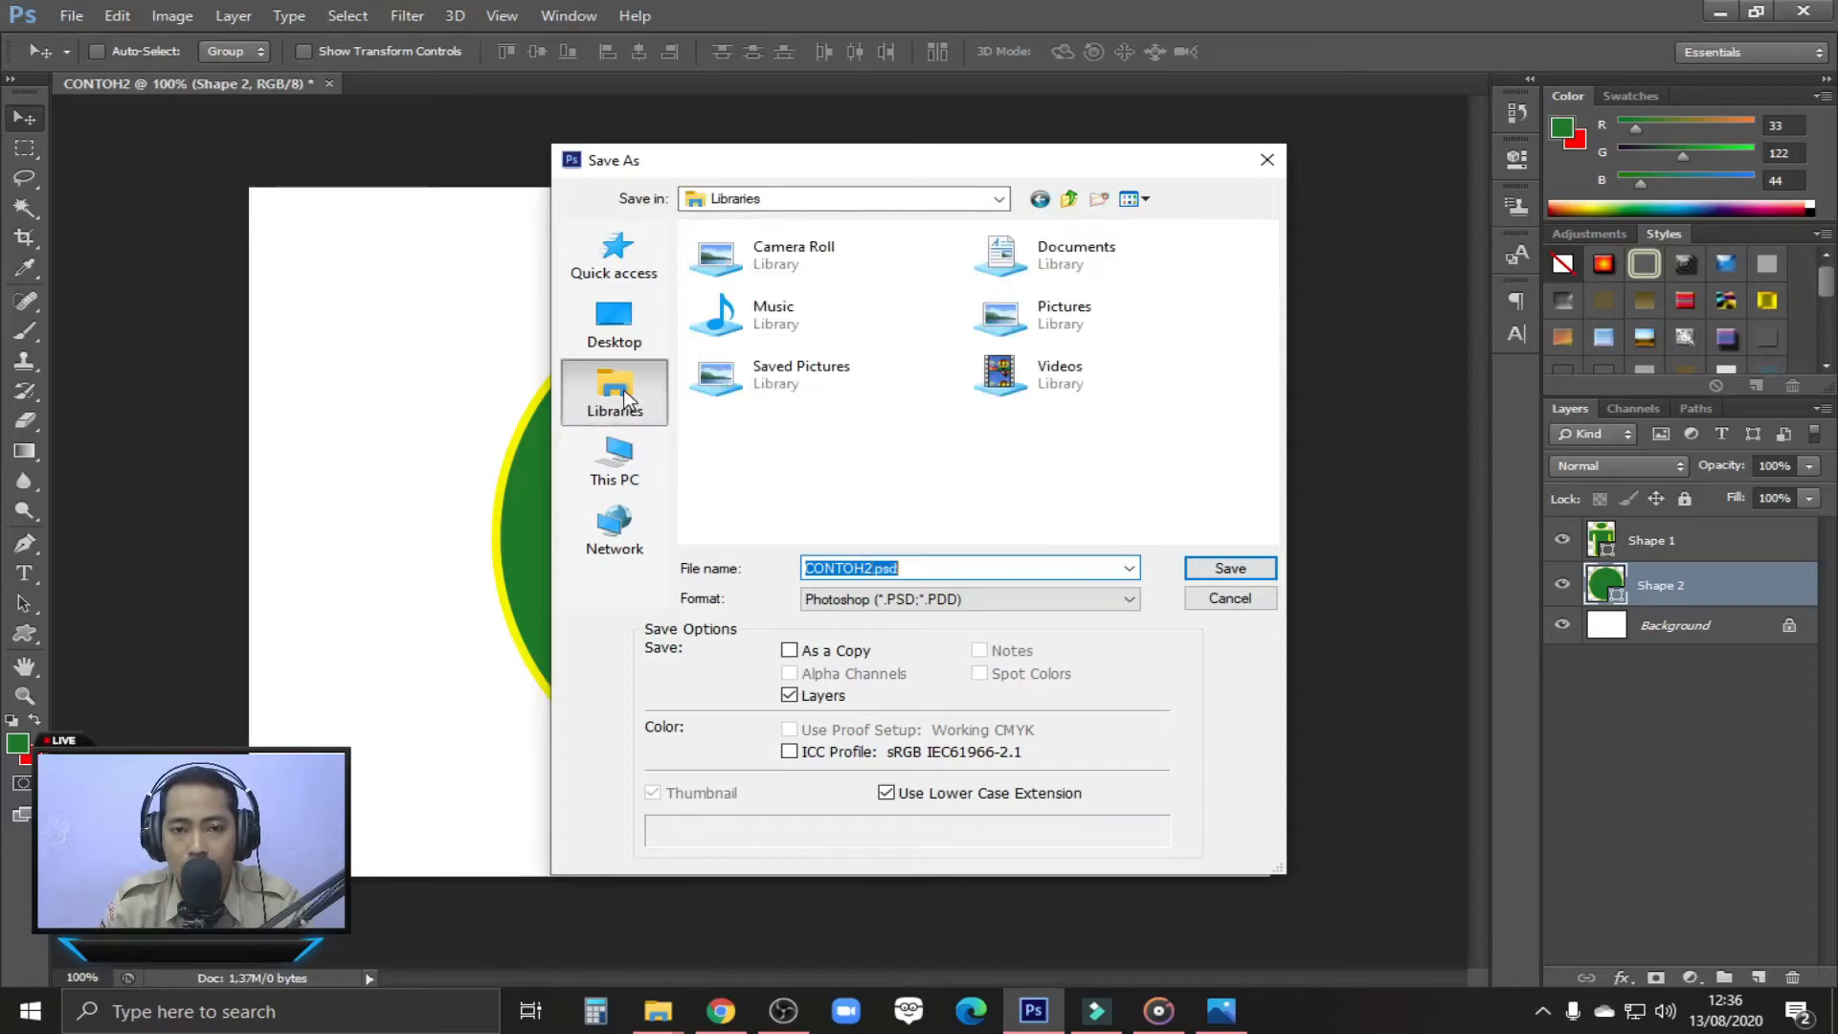
pyautogui.doubleClick(1043, 269)
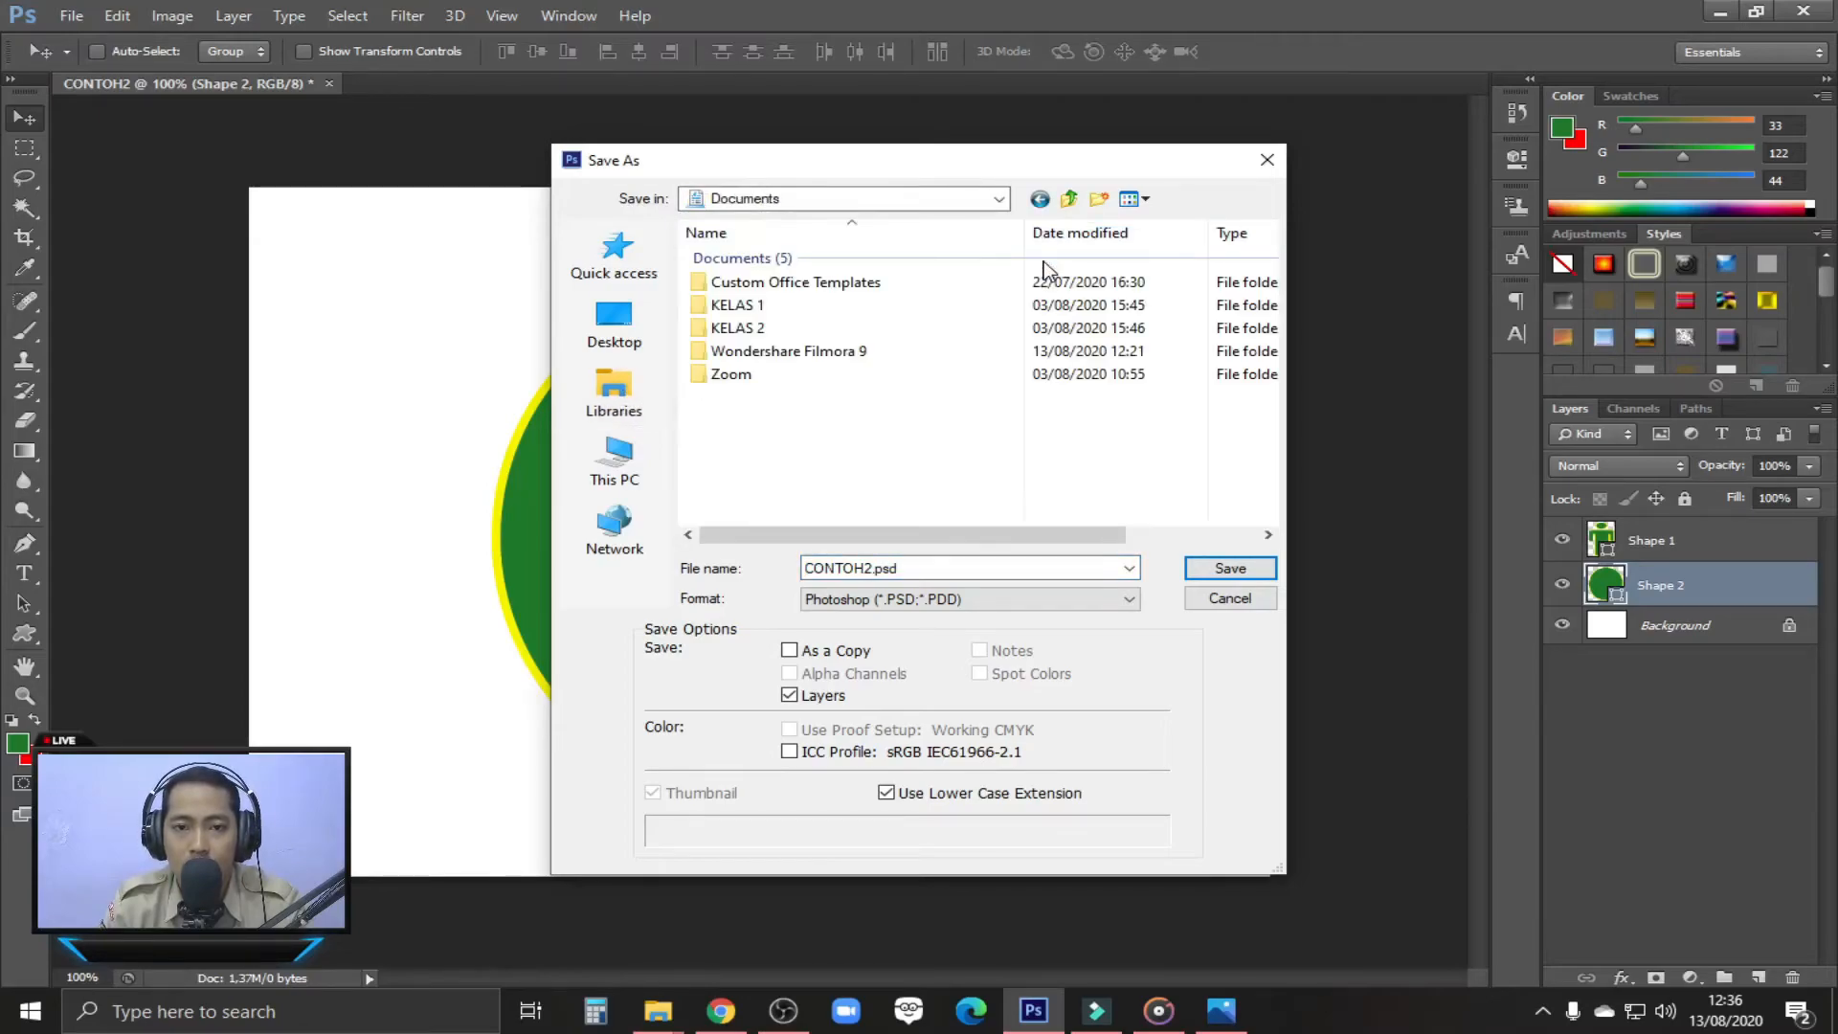
pyautogui.click(617, 325)
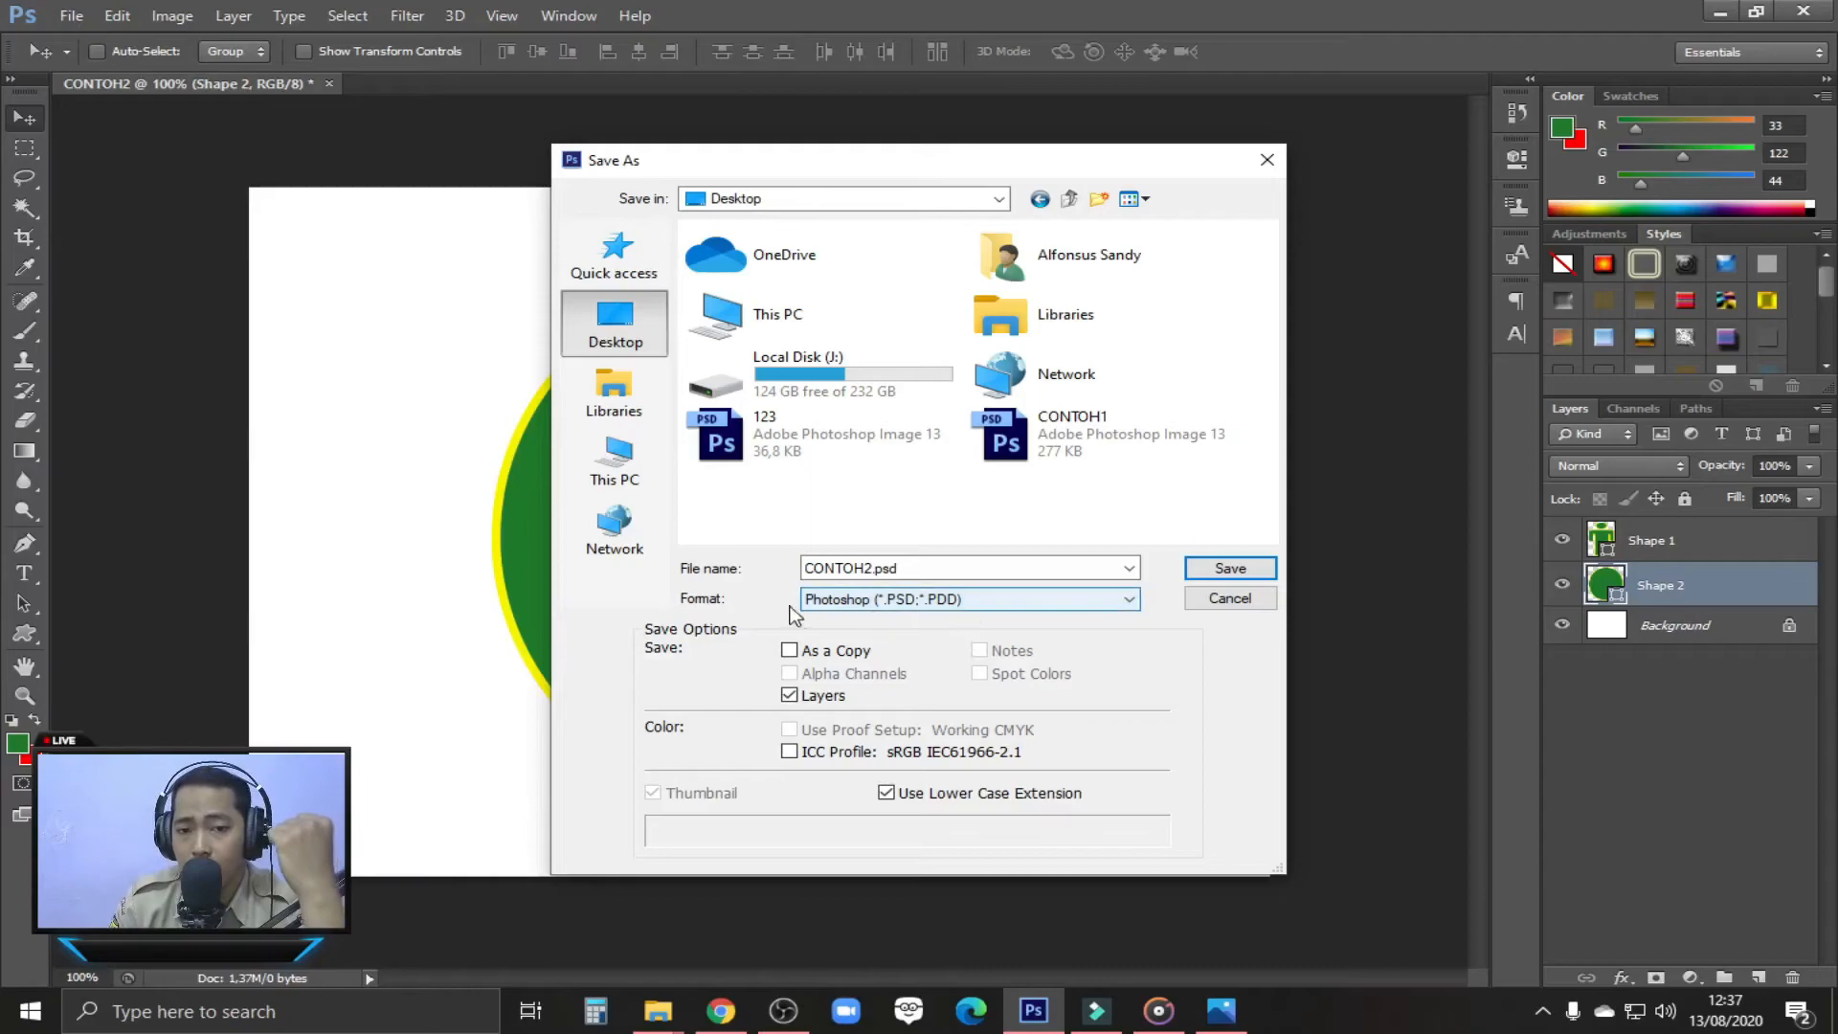
pyautogui.click(877, 566)
pyautogui.click(876, 566)
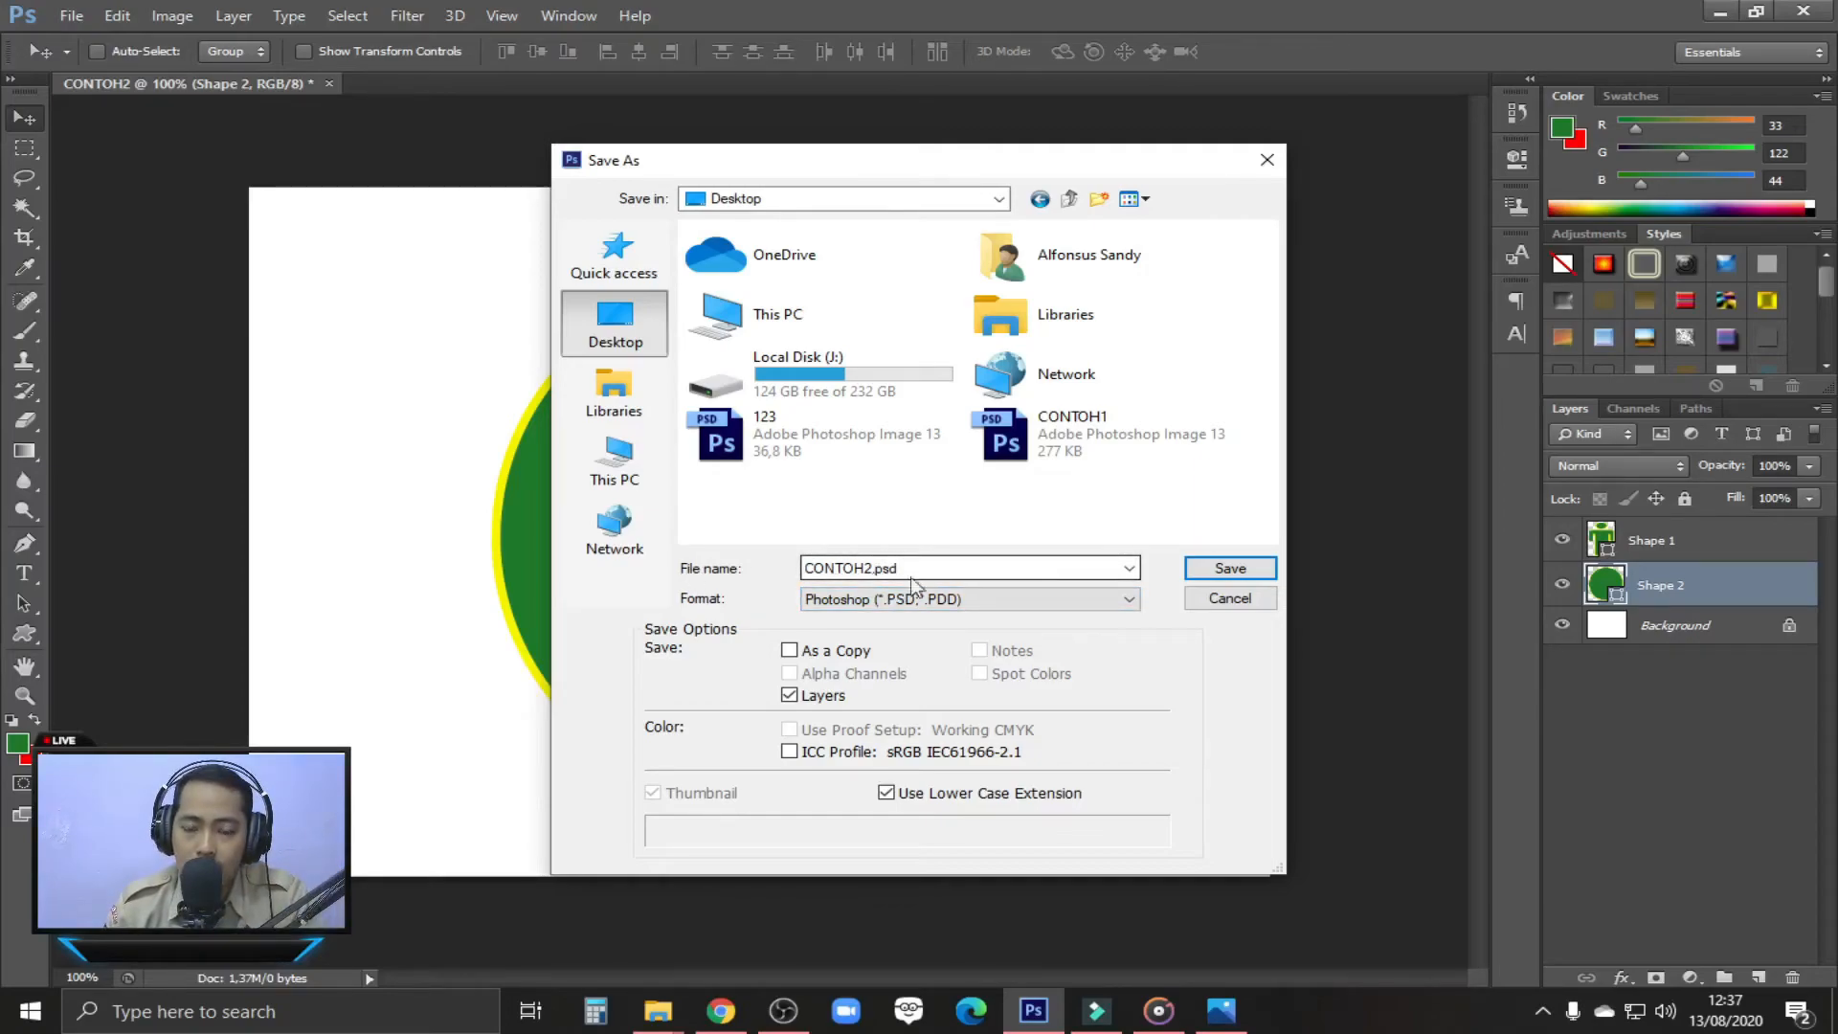
pyautogui.click(933, 601)
pyautogui.click(945, 629)
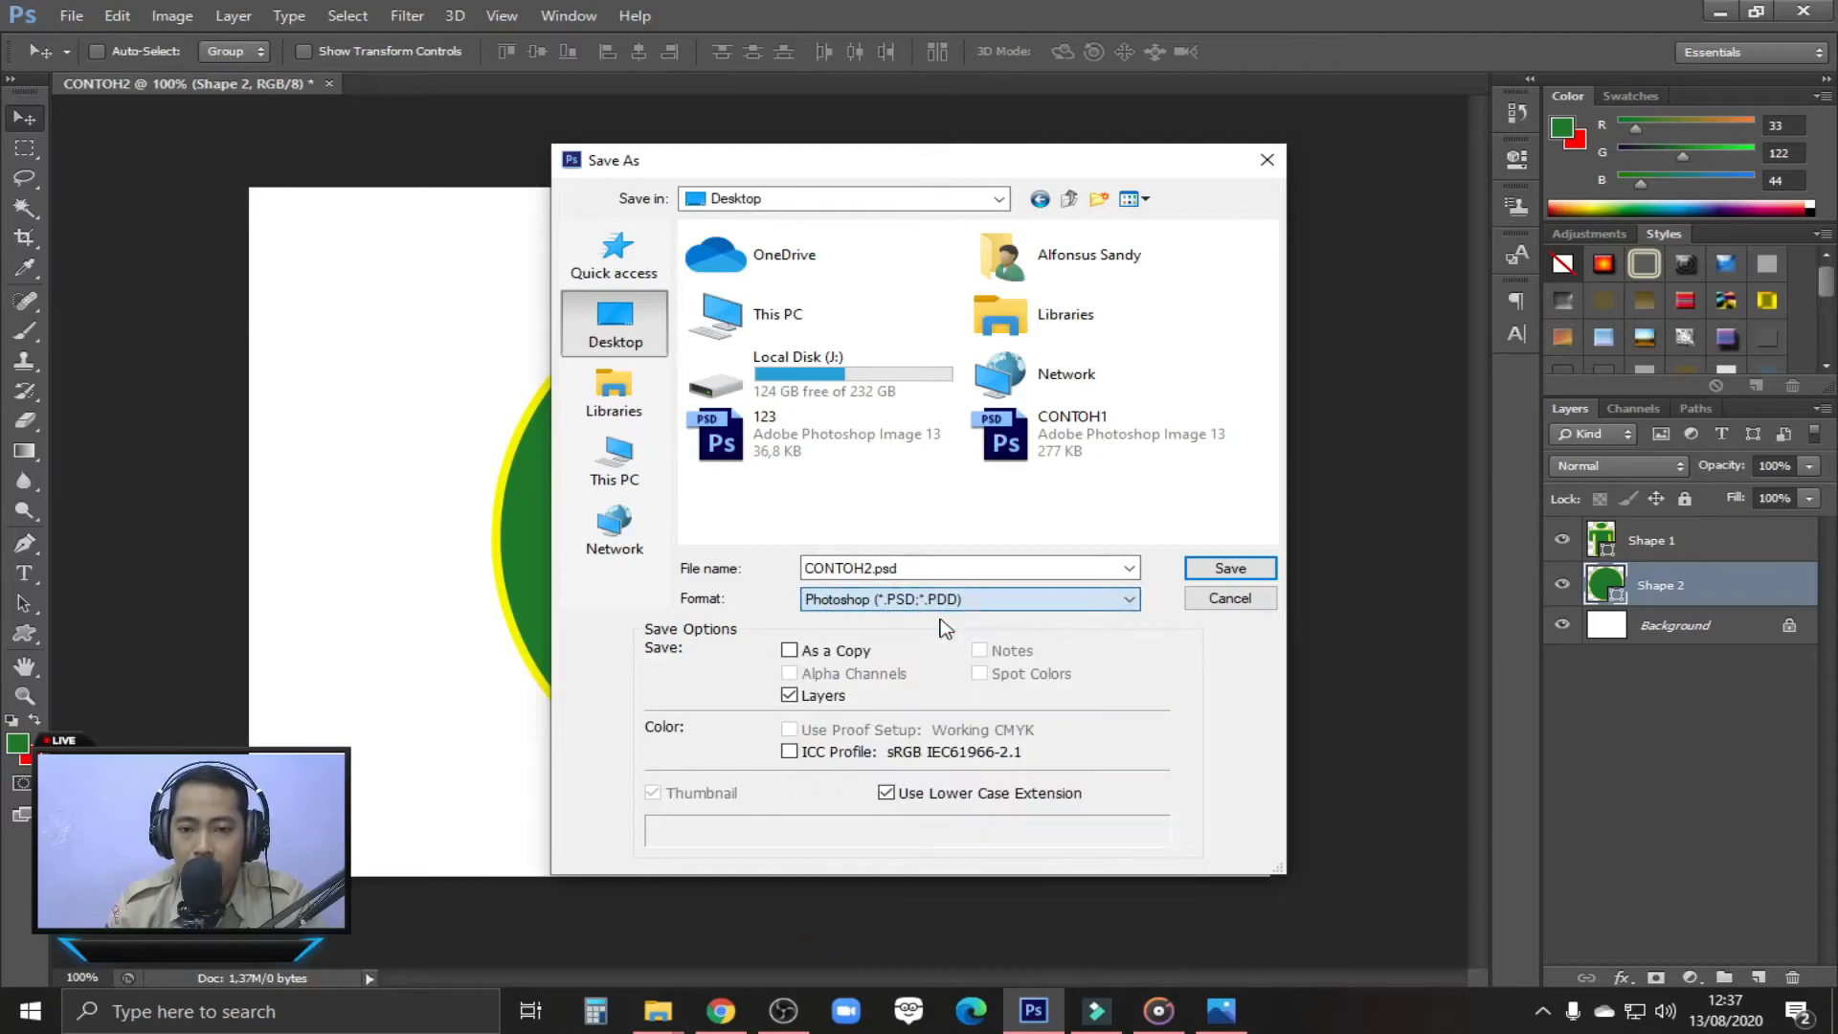
pyautogui.click(1228, 571)
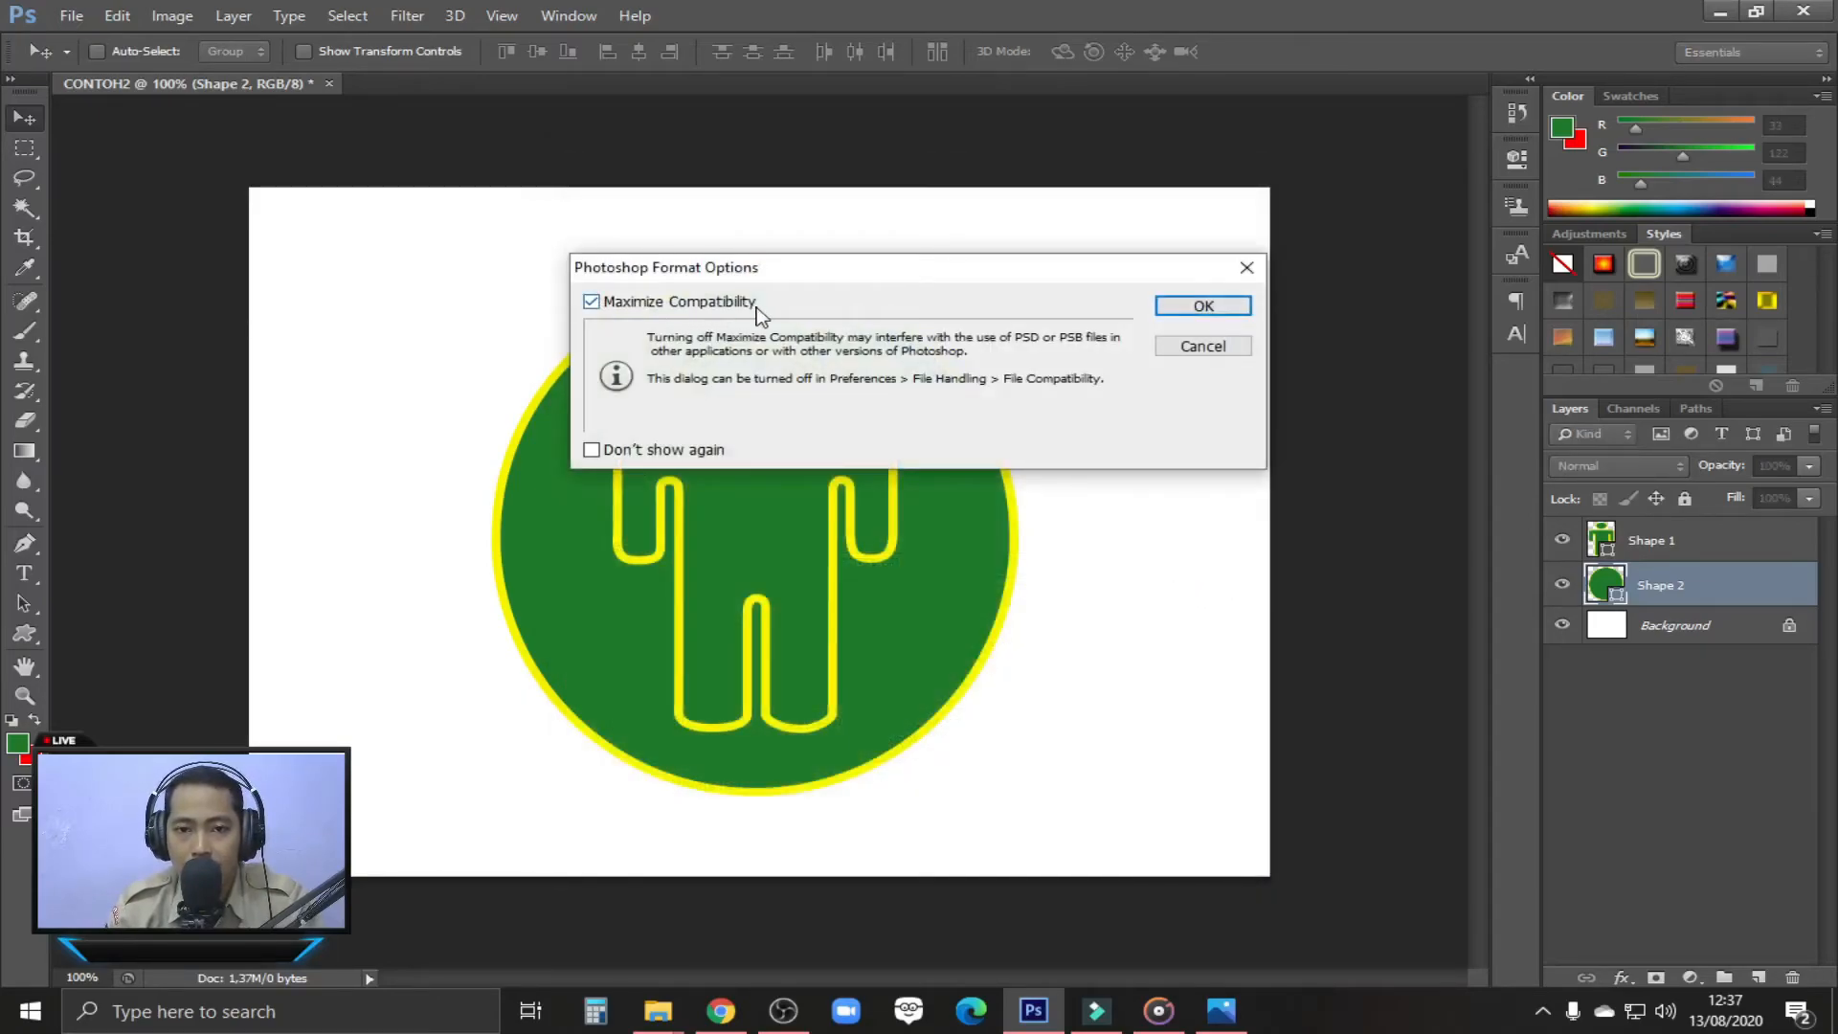
pyautogui.click(1192, 306)
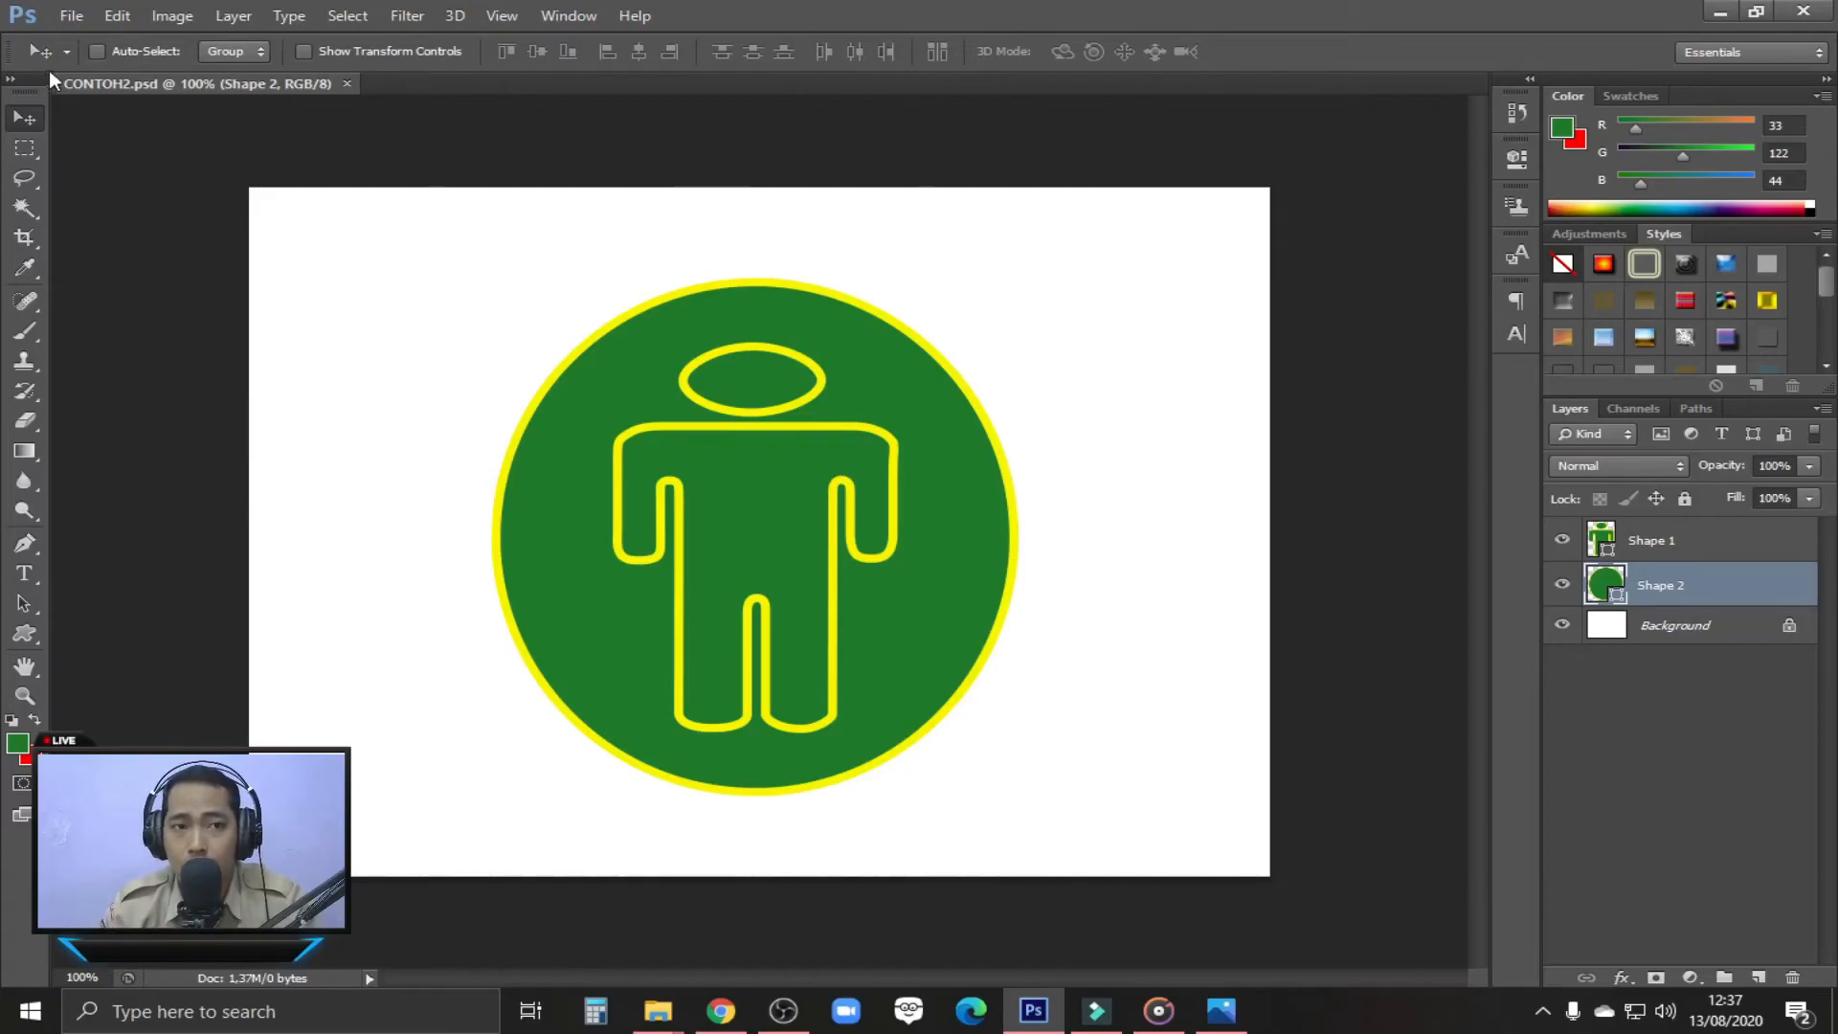
# Save a copy of the design to the Desktop as CONTOH2.jpg in JPEG format with quality 12 (Maximum) and Baseline ("Standard")
pyautogui.click(82, 14)
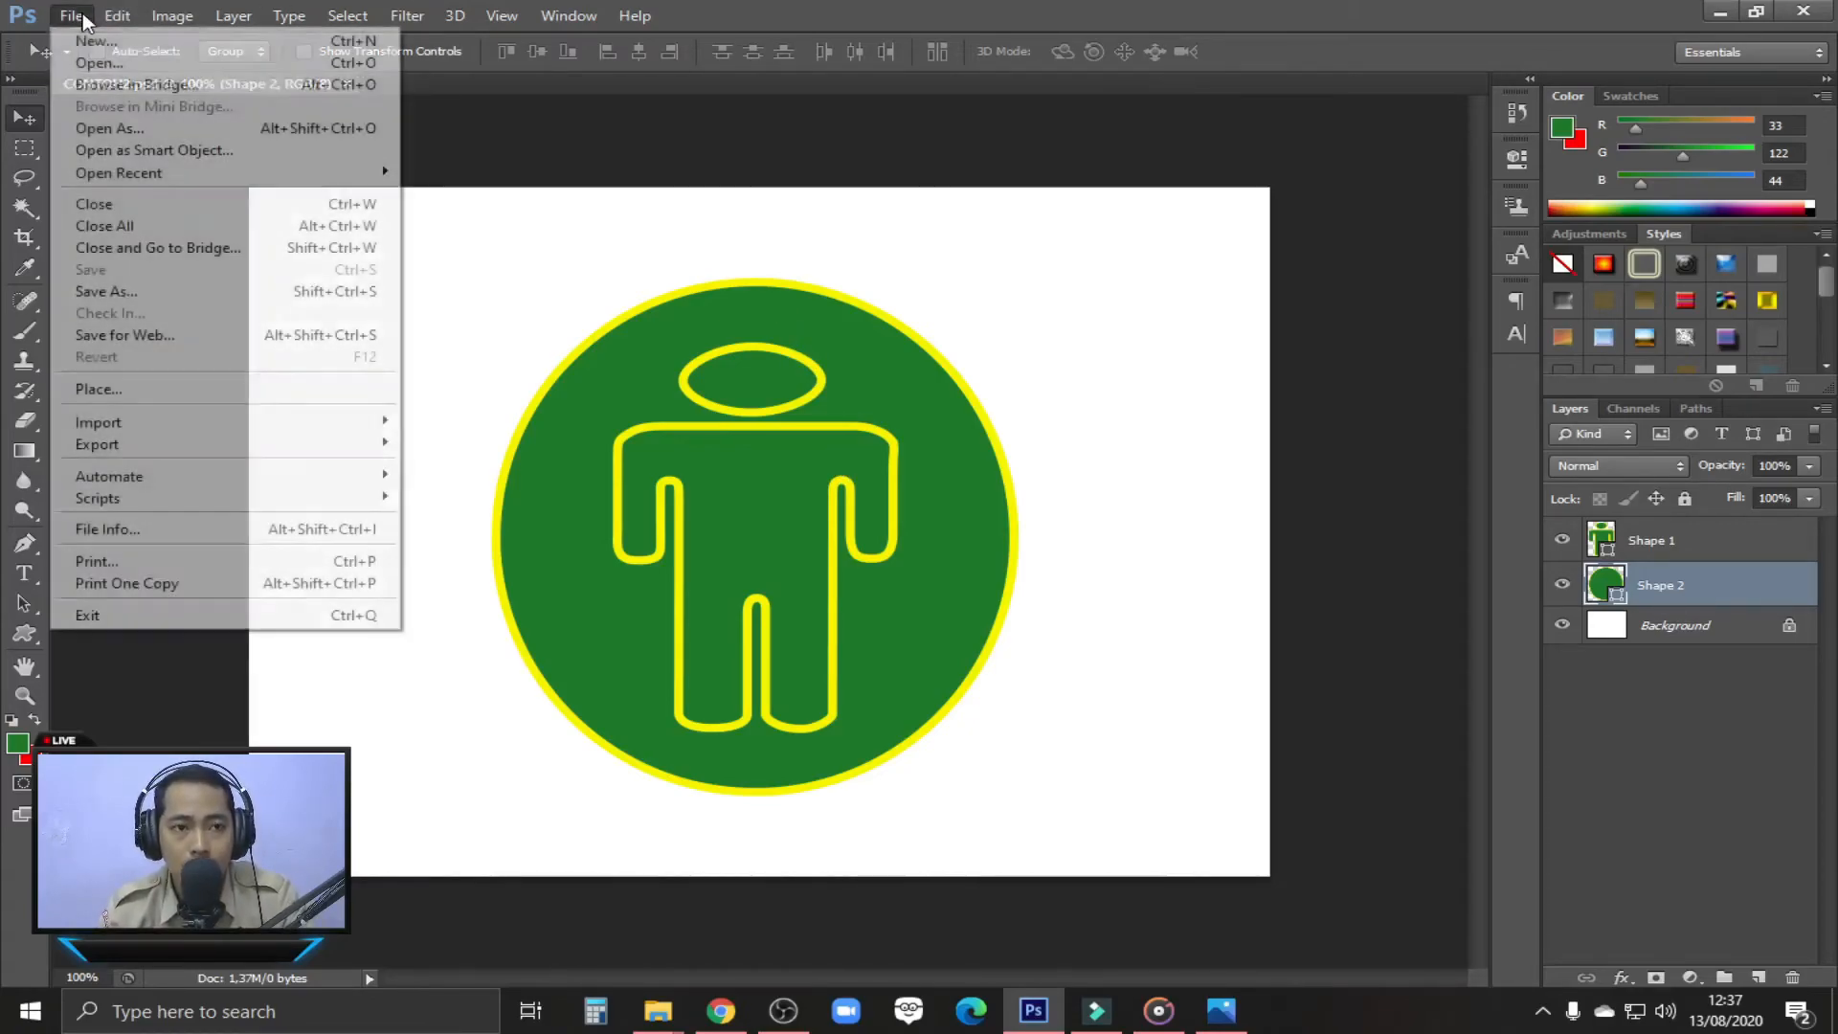
pyautogui.click(158, 298)
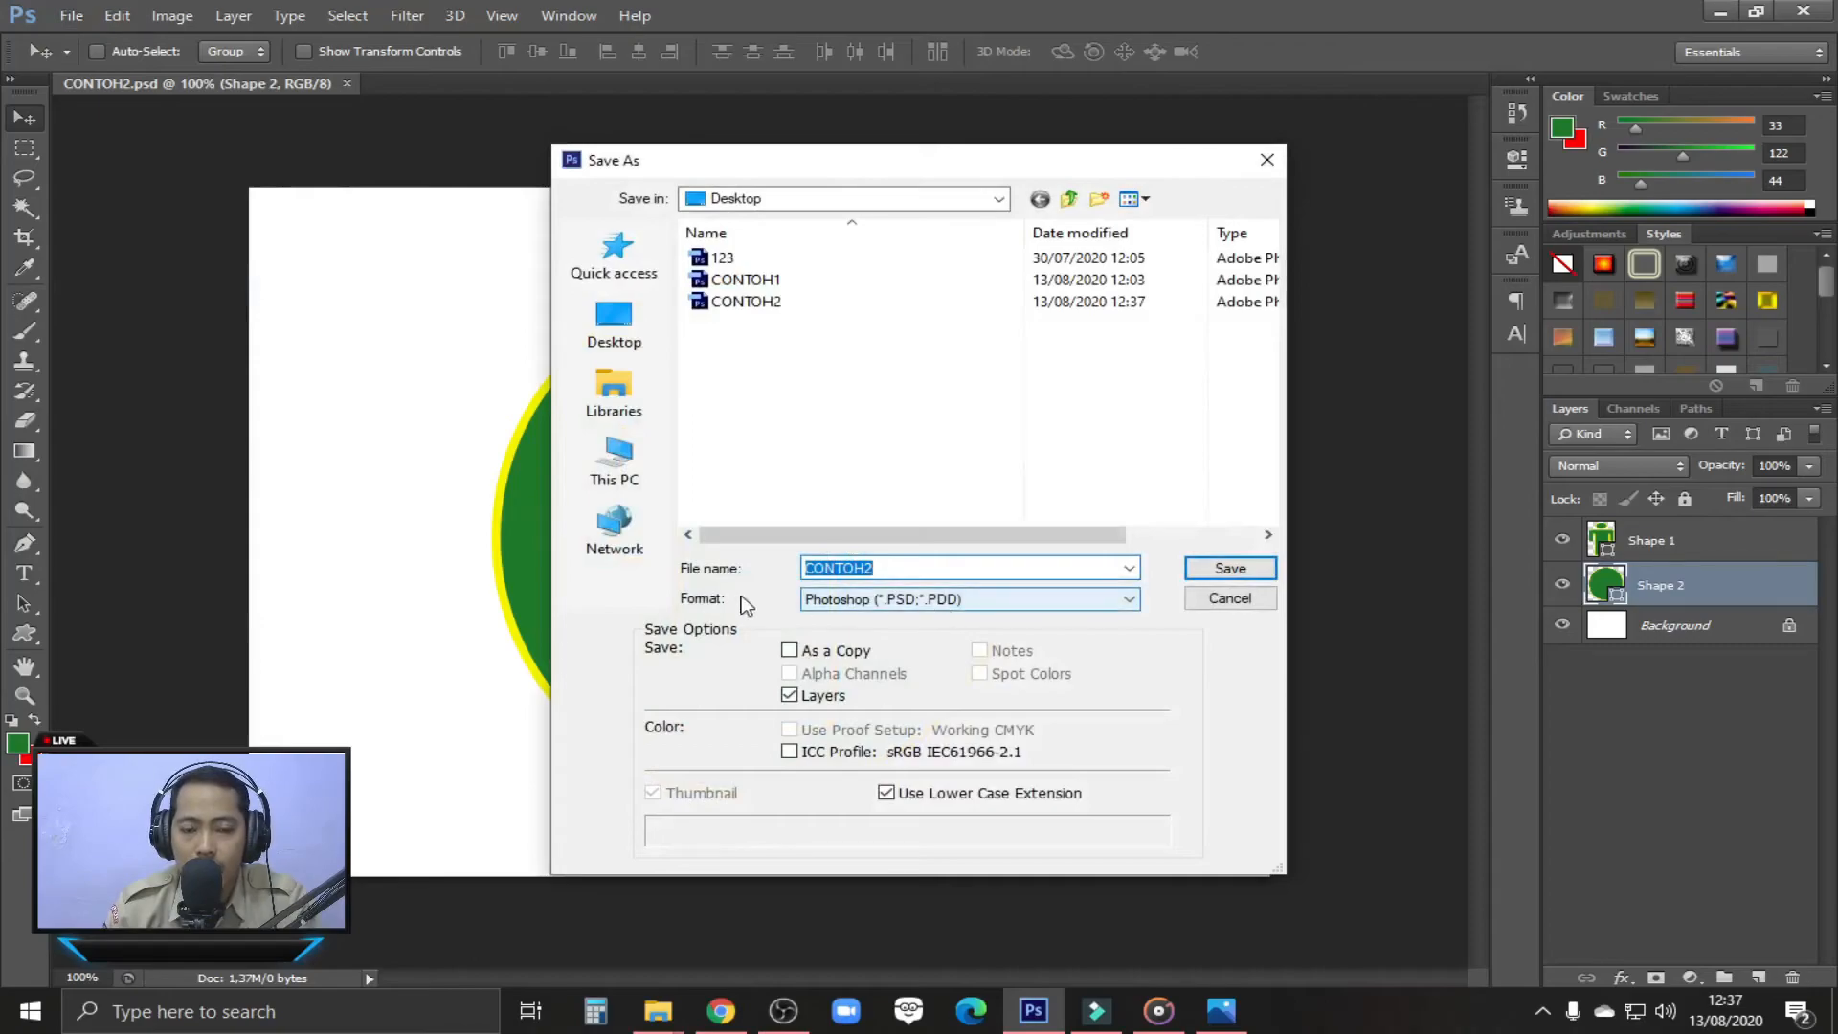
pyautogui.click(925, 605)
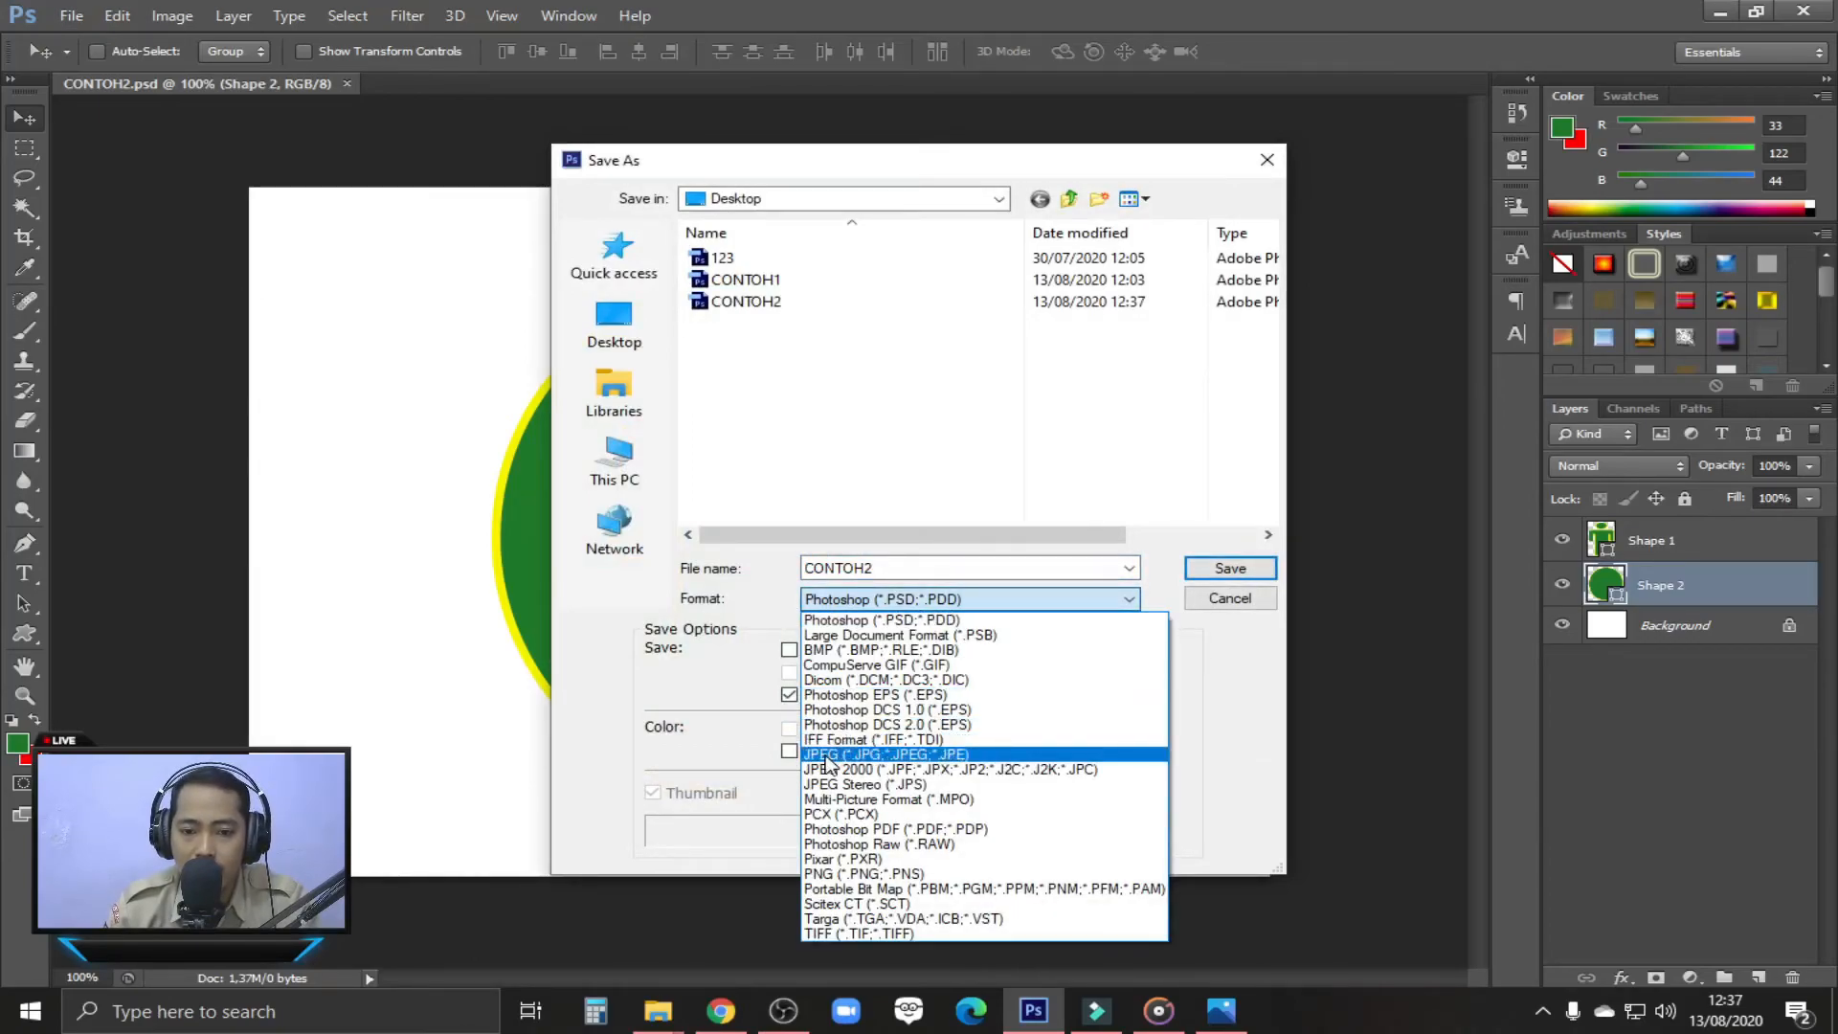
pyautogui.click(958, 756)
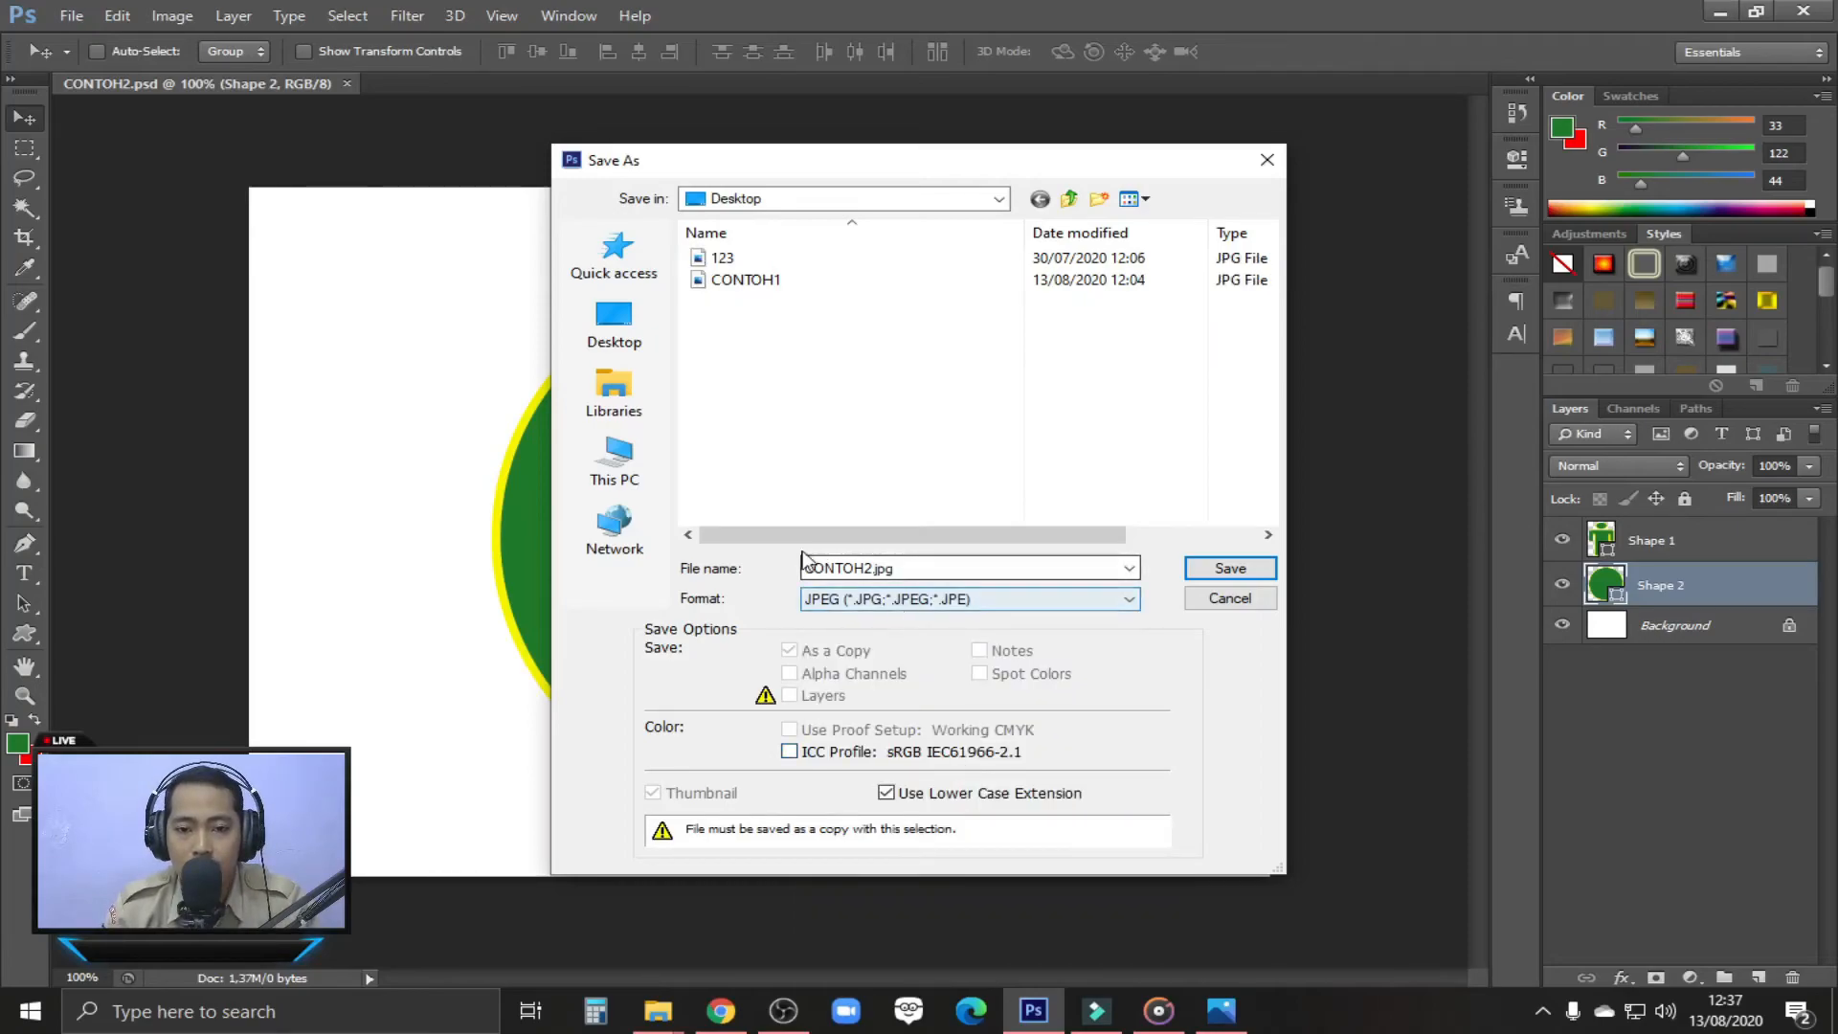
pyautogui.click(862, 566)
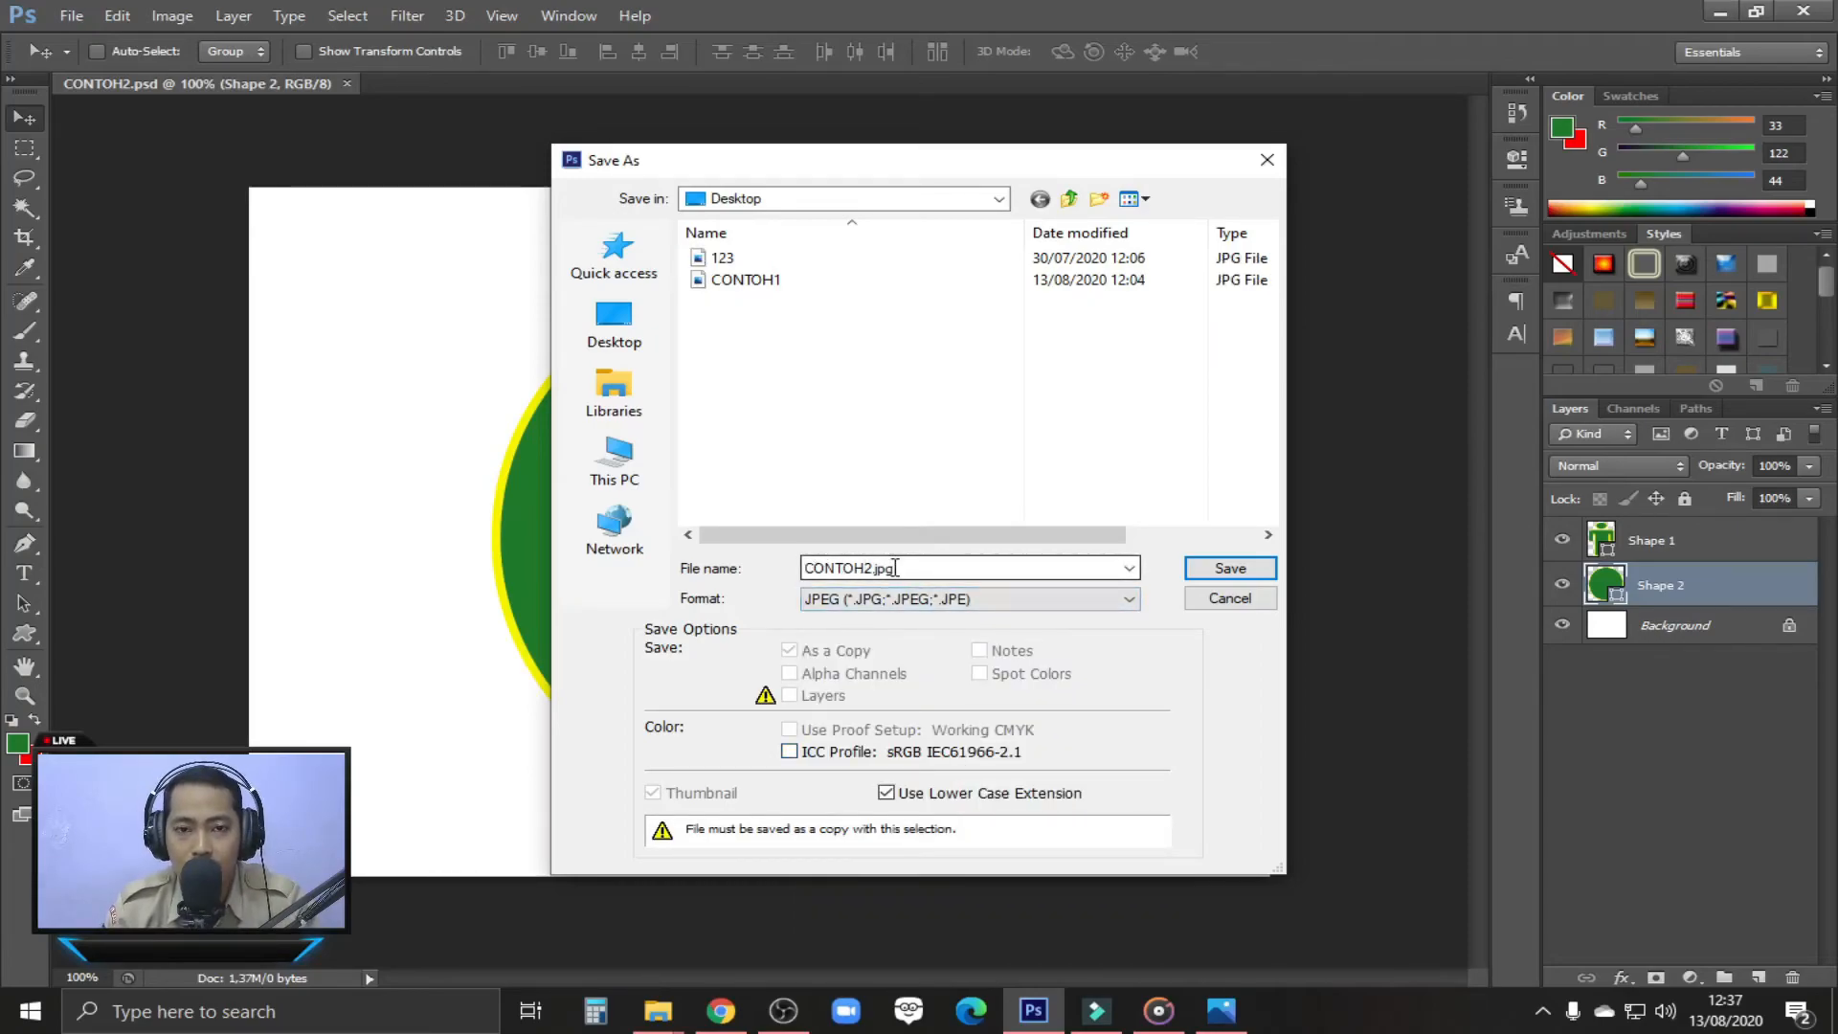
pyautogui.click(1229, 569)
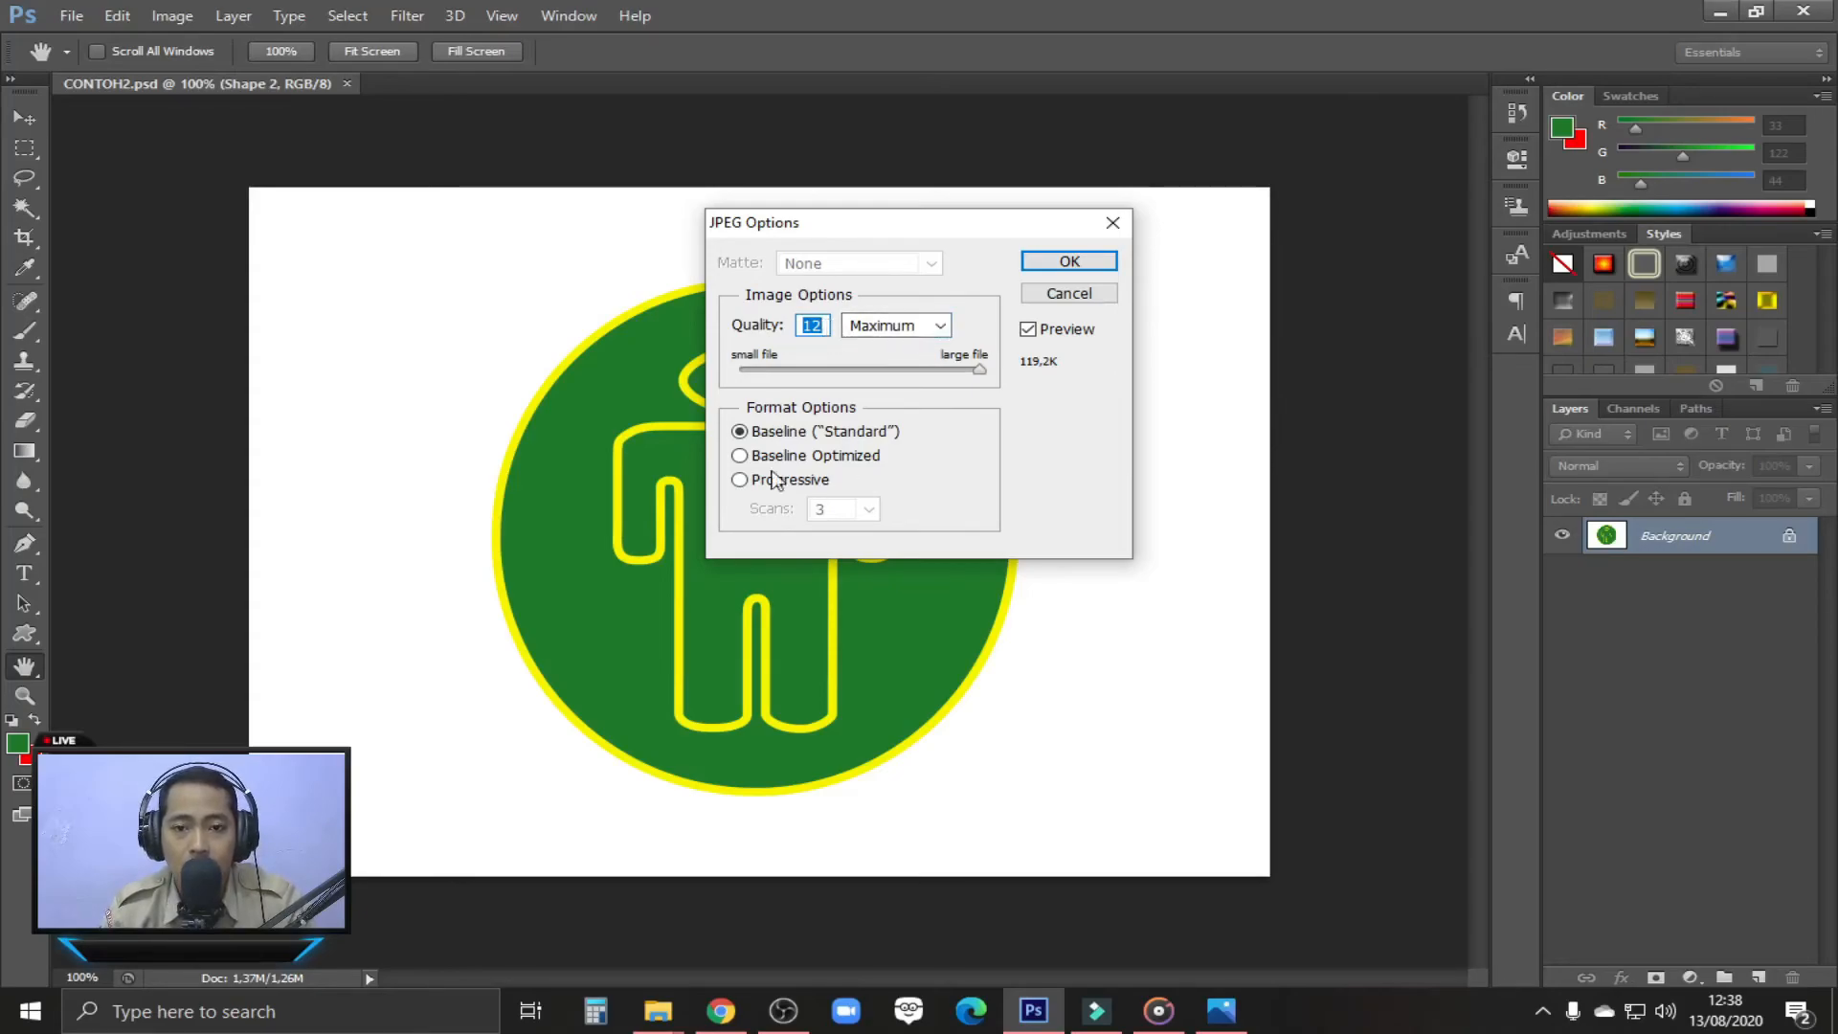
pyautogui.click(1069, 262)
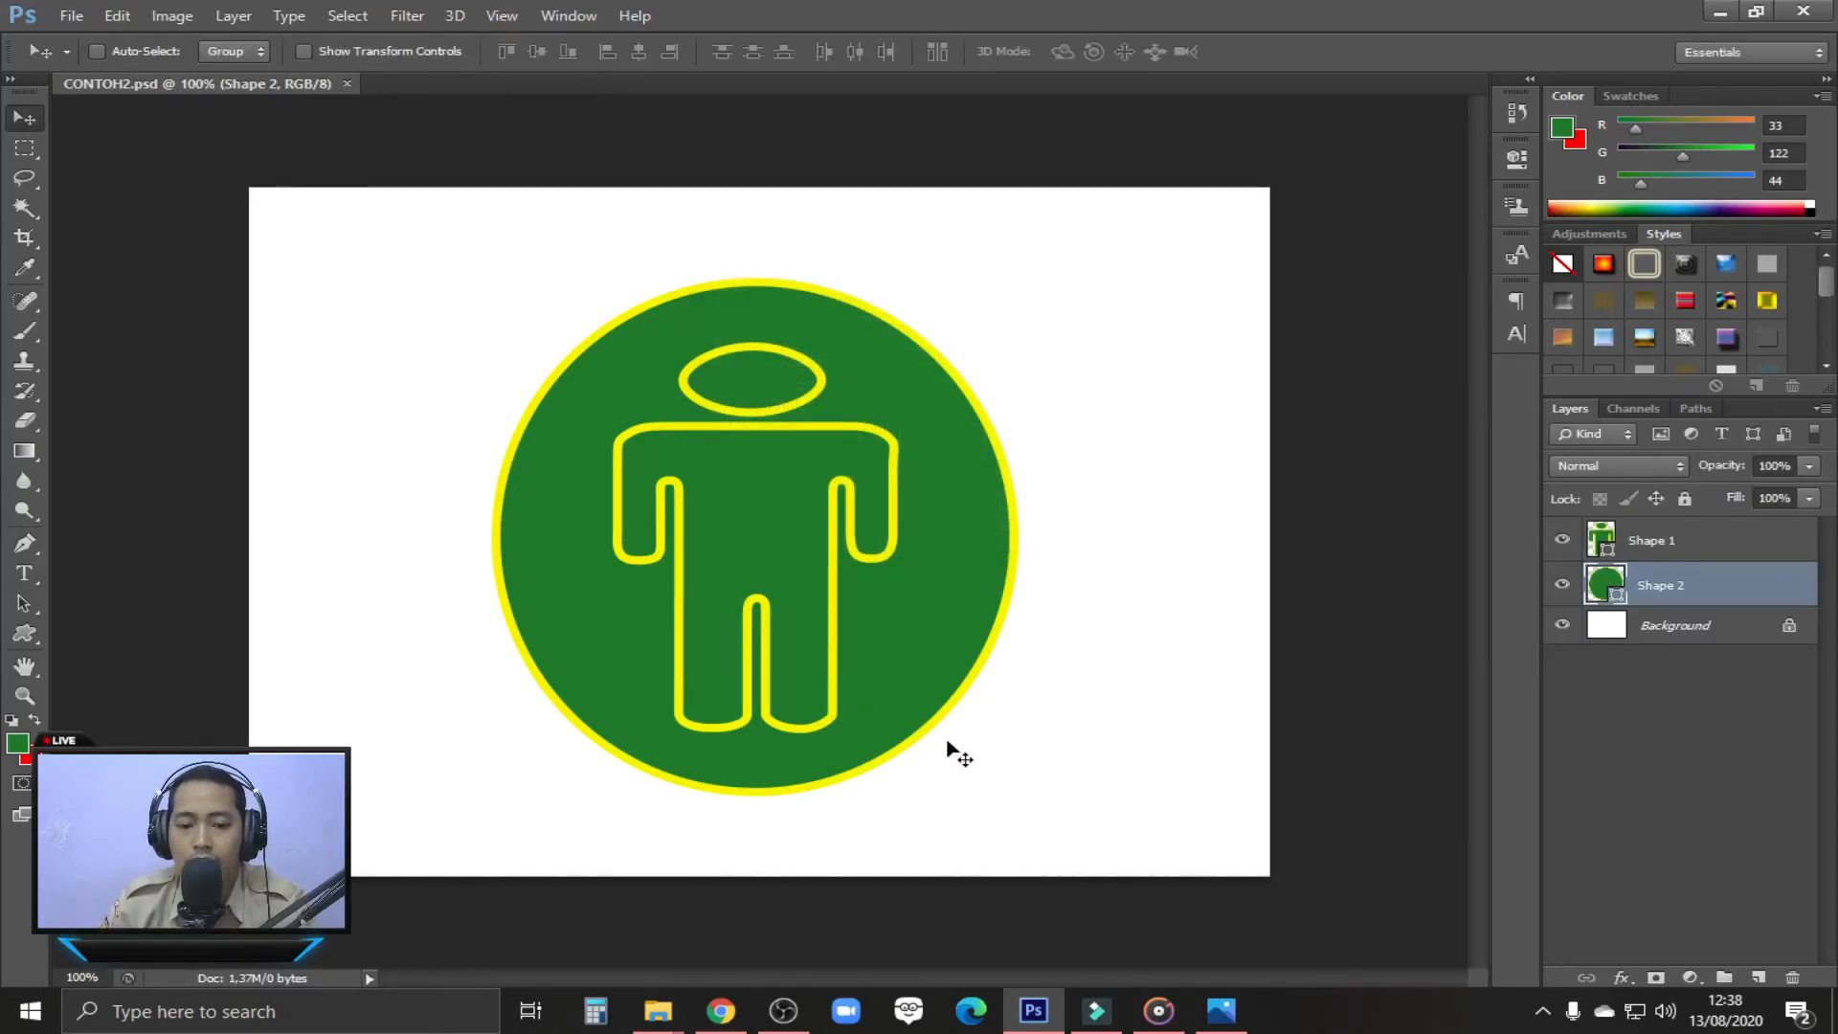
# Switch to the Desktop folder in File Explorer, maximize it, widen the Name column and examine the PSD and JPG versions of CONTOH2
pyautogui.moveTo(665, 1019)
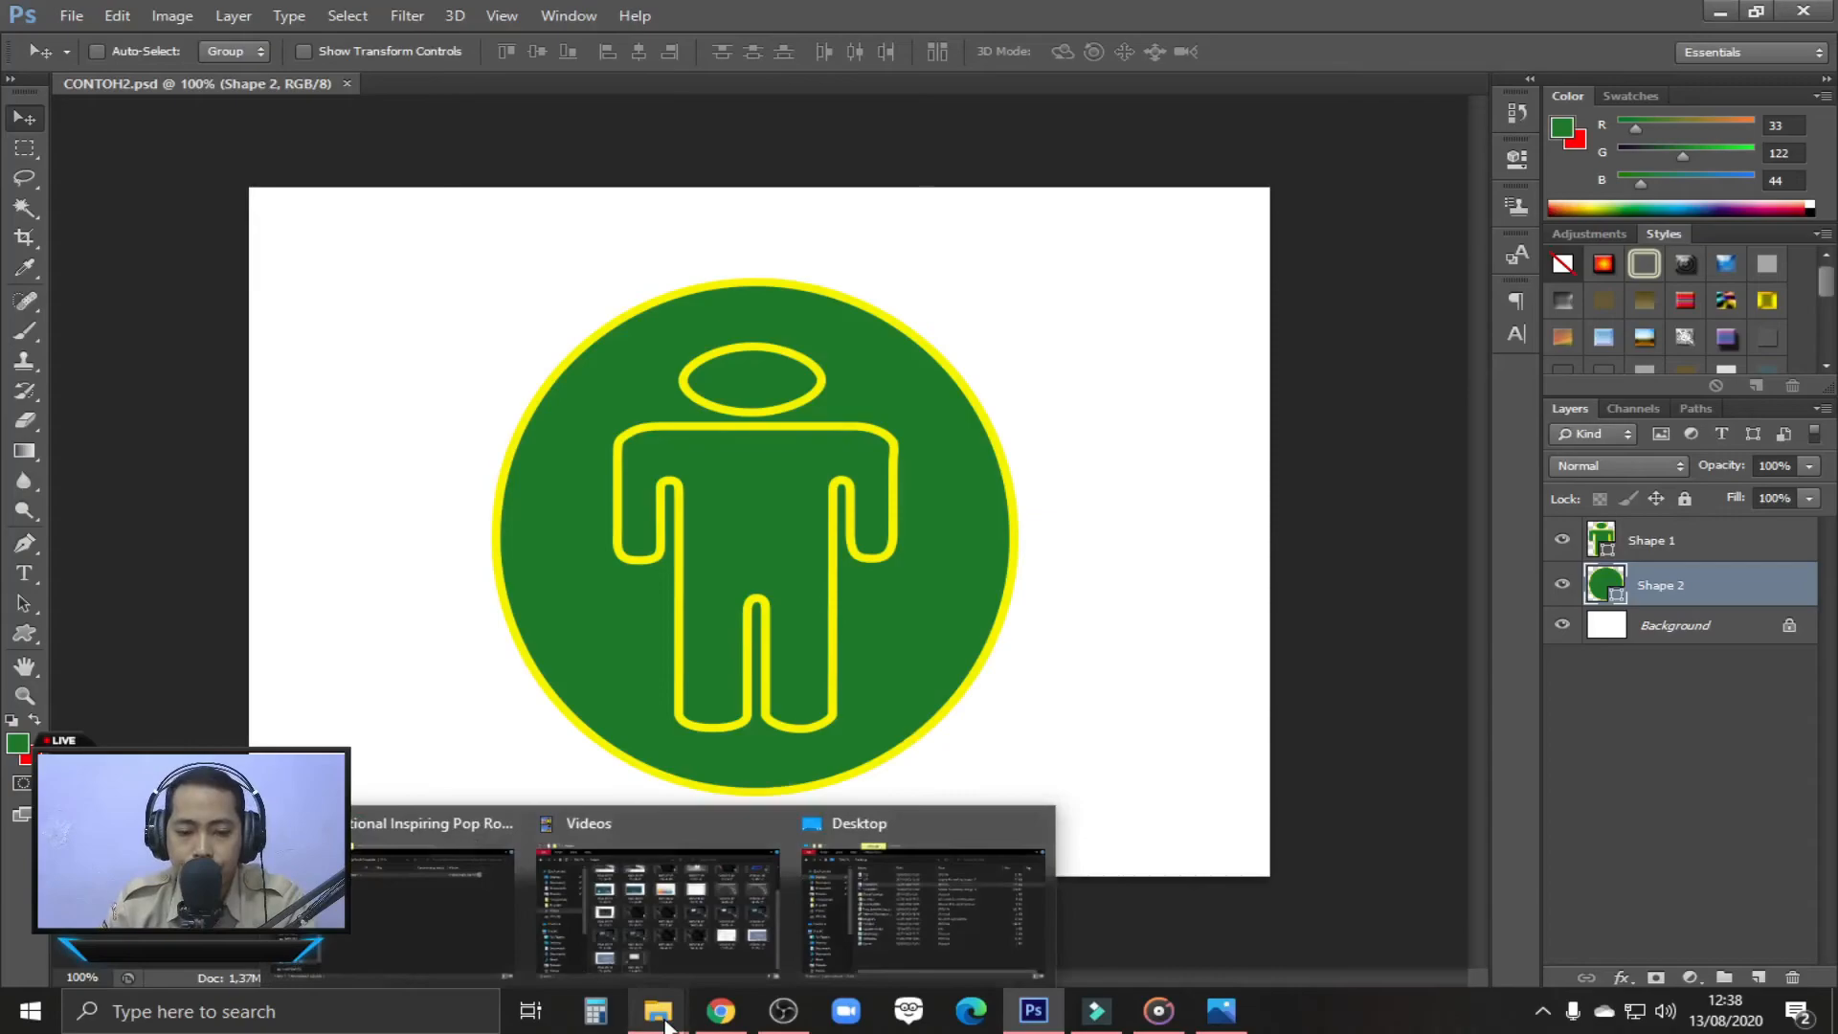
pyautogui.click(968, 916)
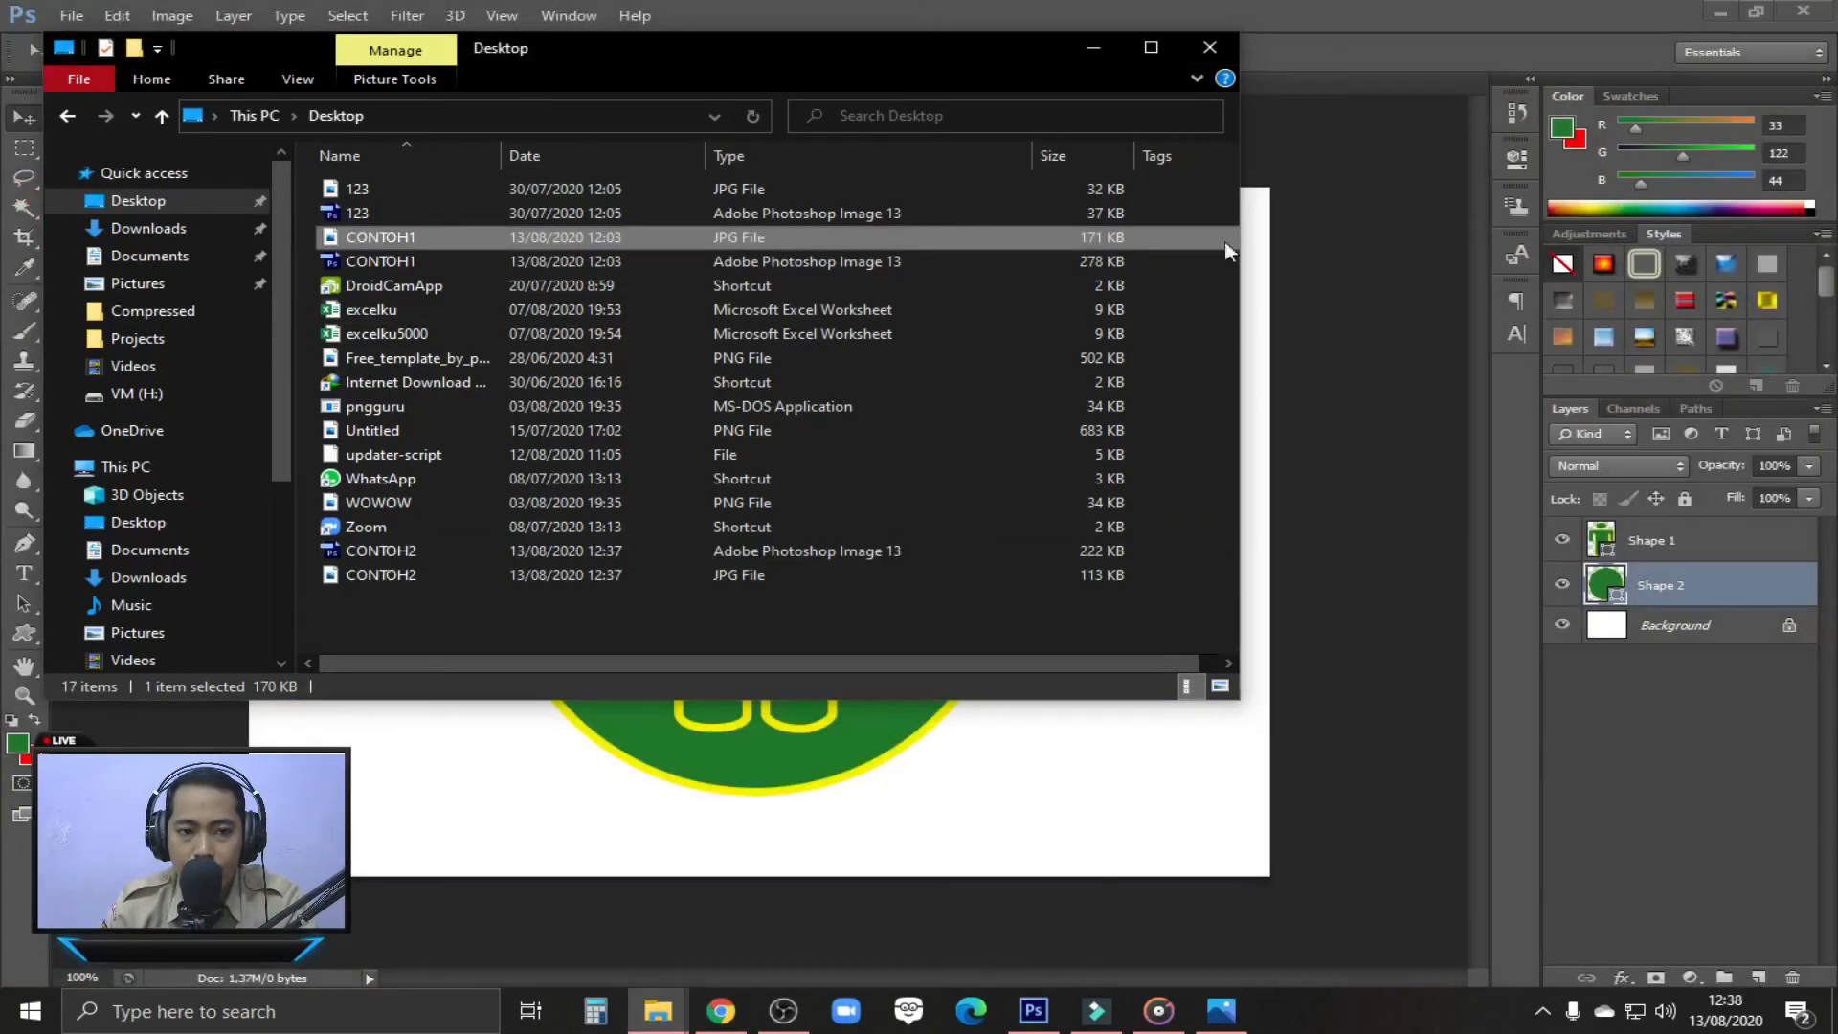
pyautogui.doubleClick(1147, 44)
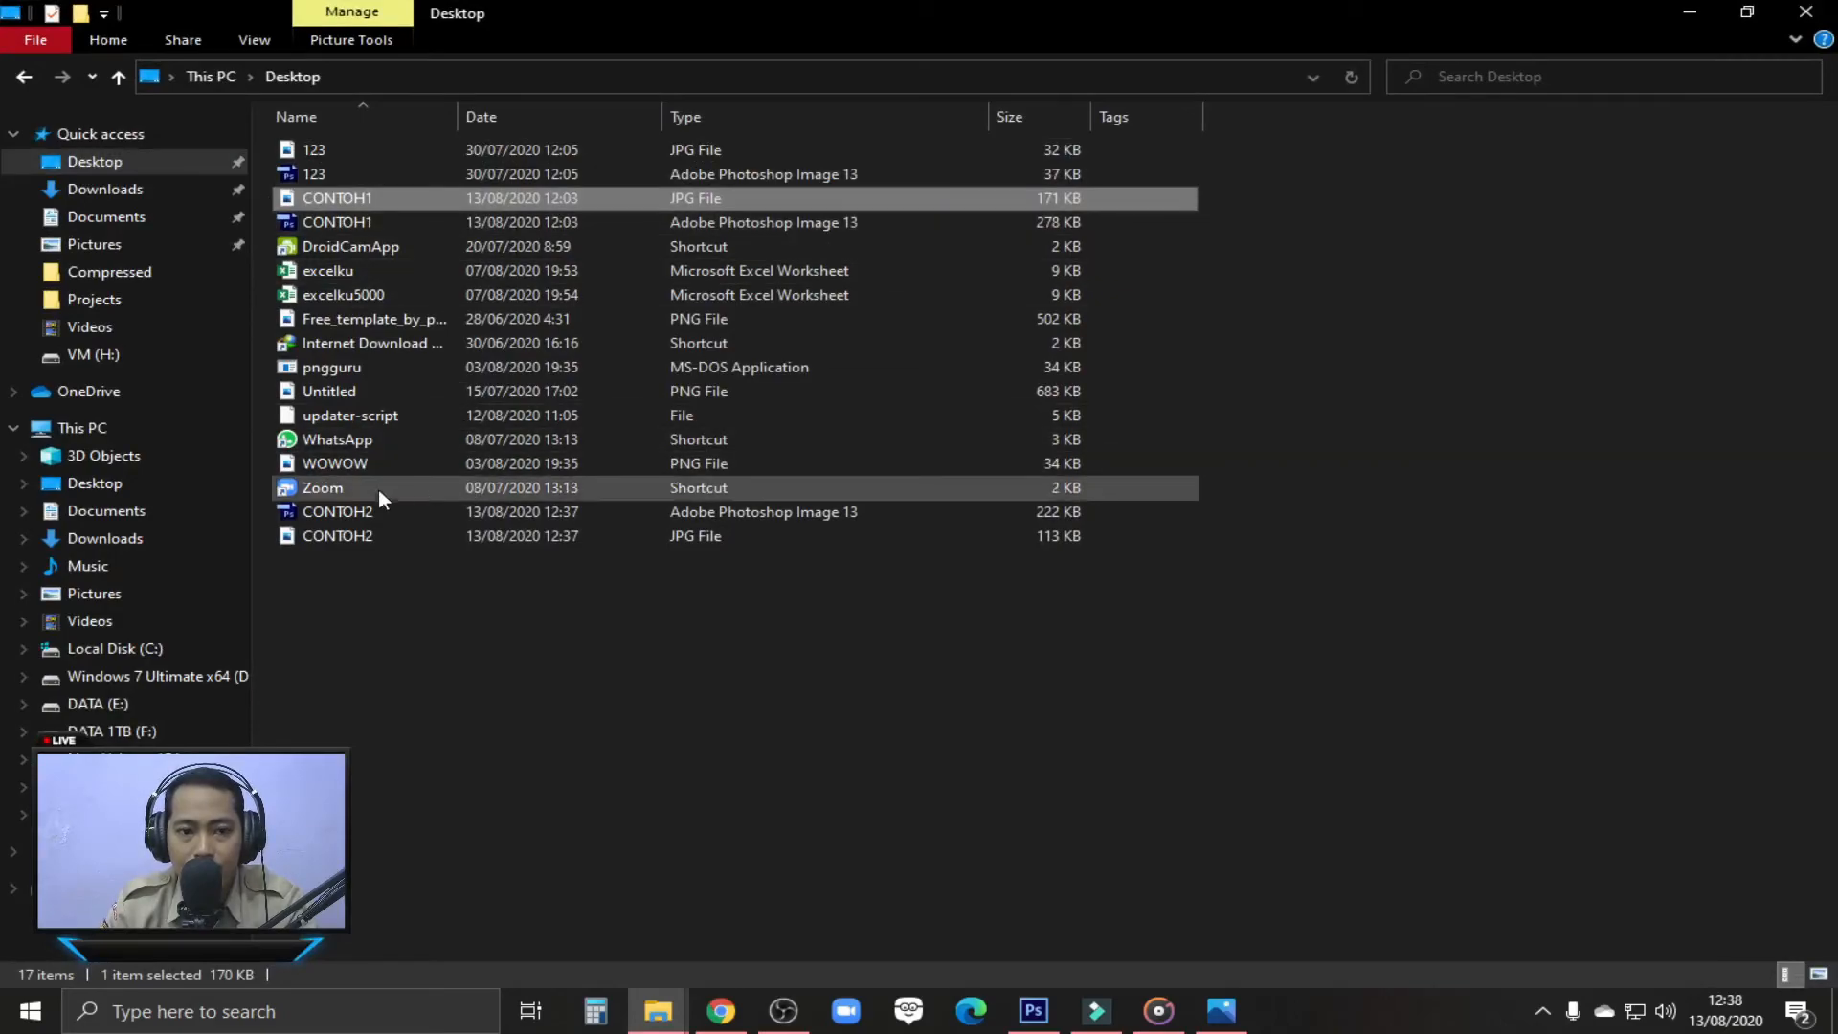
pyautogui.click(350, 514)
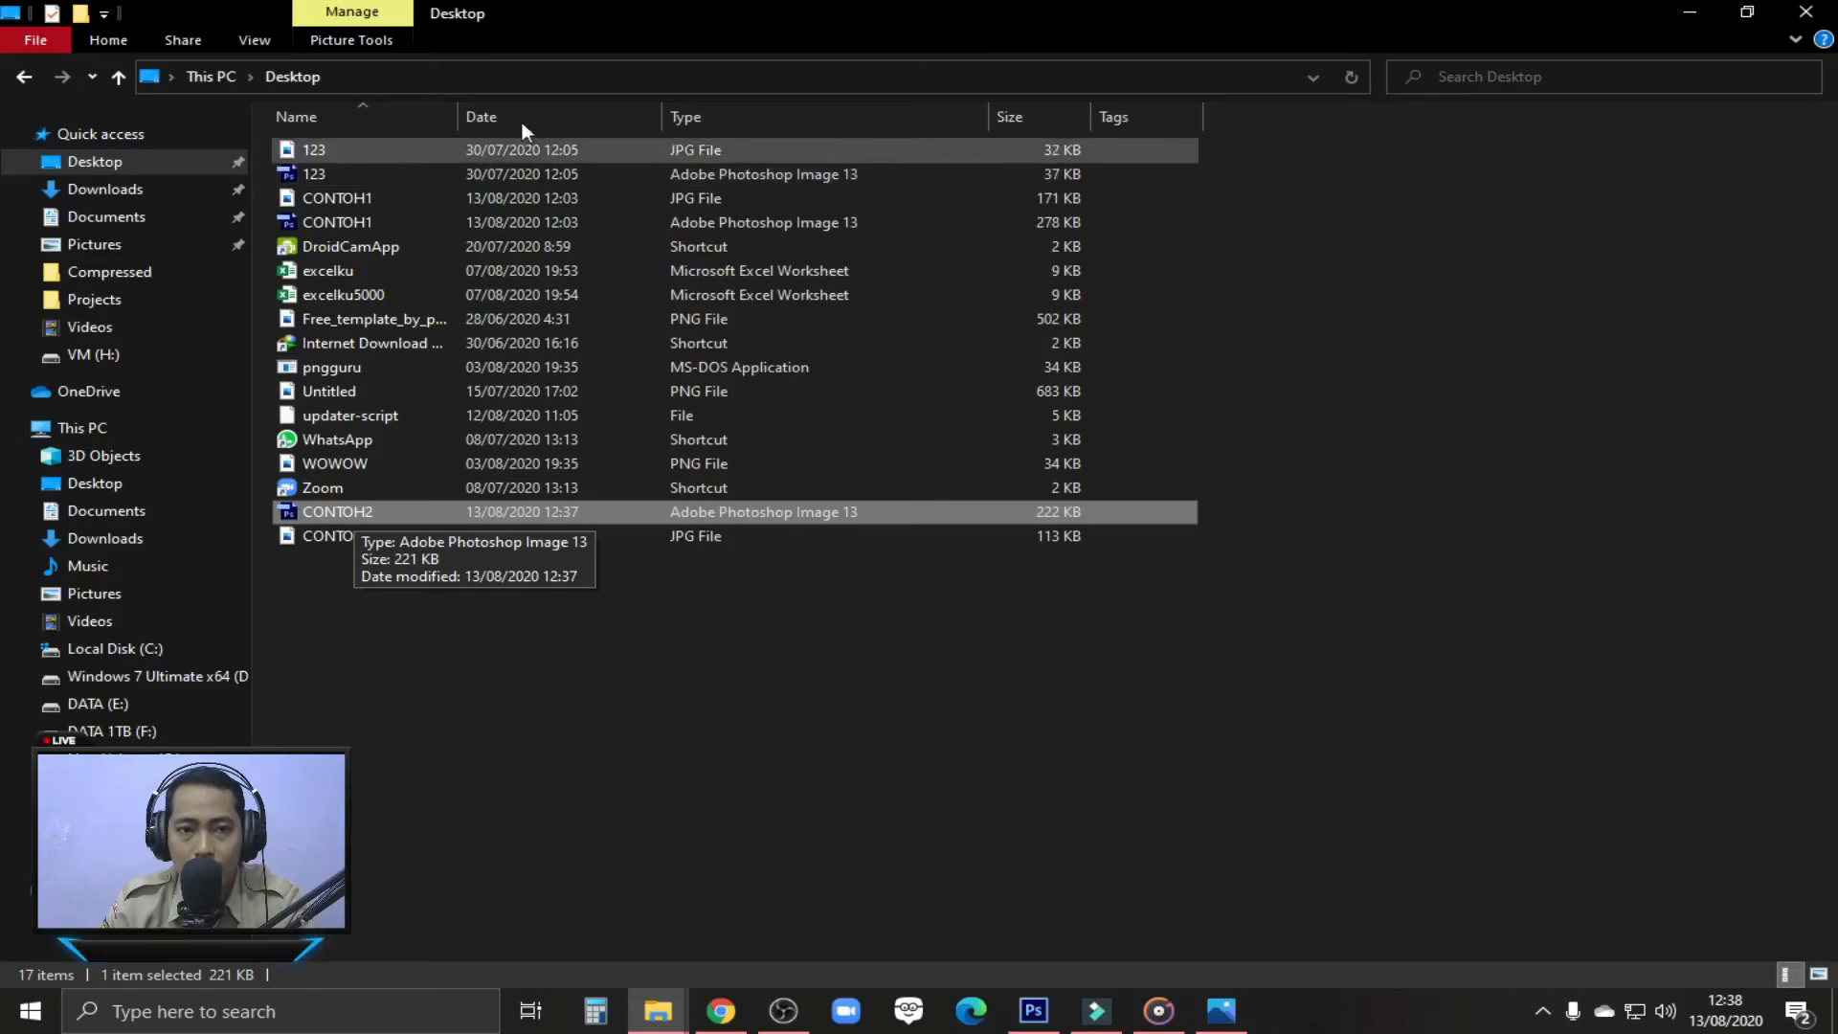
pyautogui.doubleClick(457, 115)
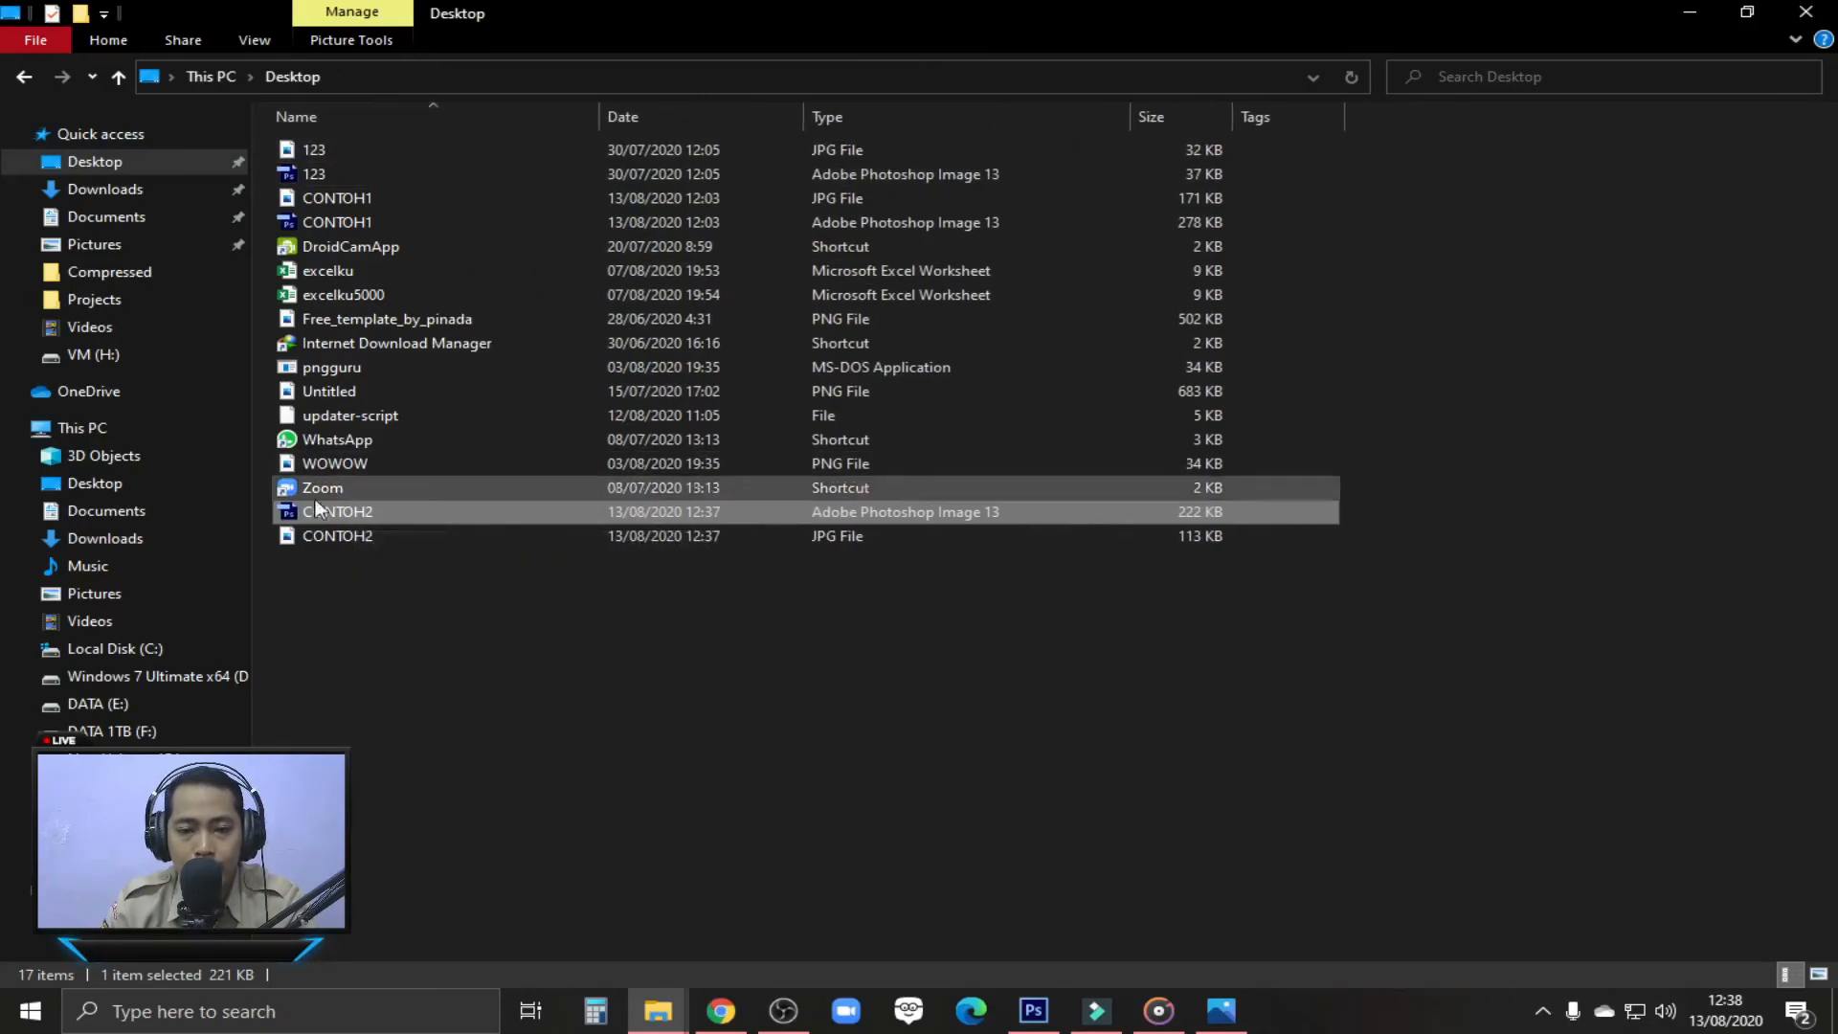
pyautogui.click(345, 538)
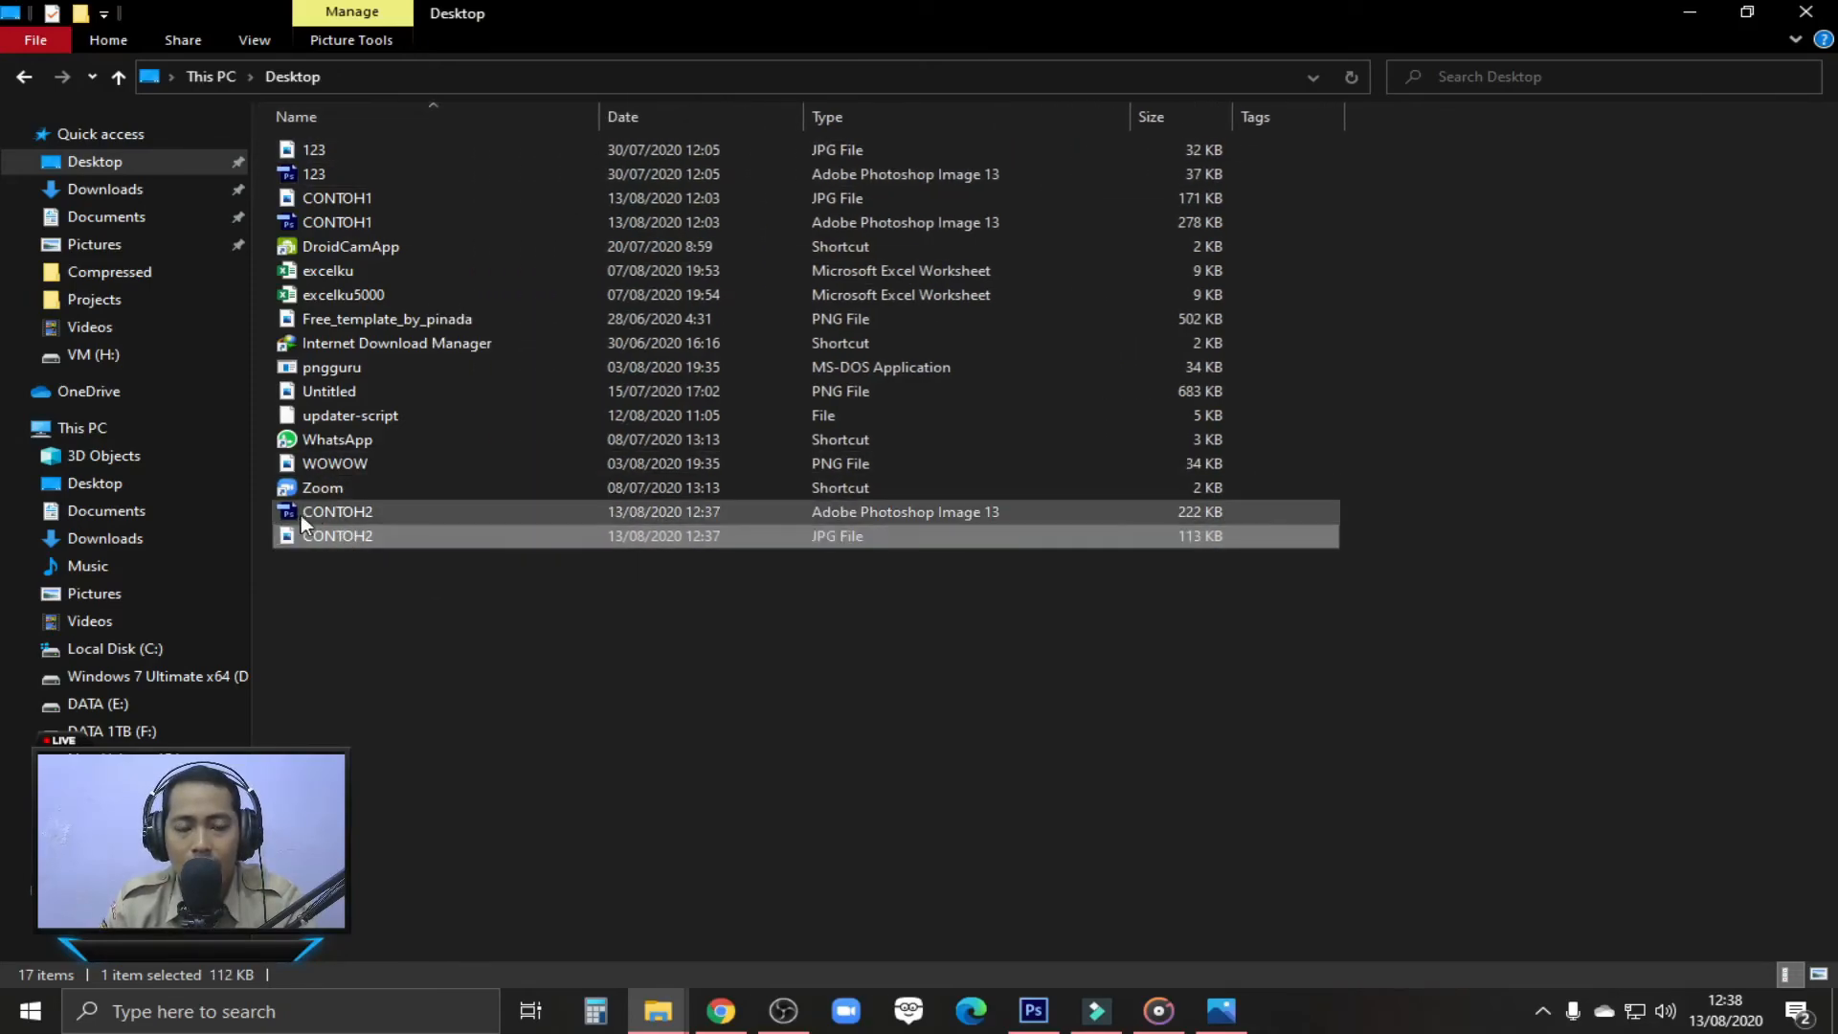
pyautogui.click(322, 512)
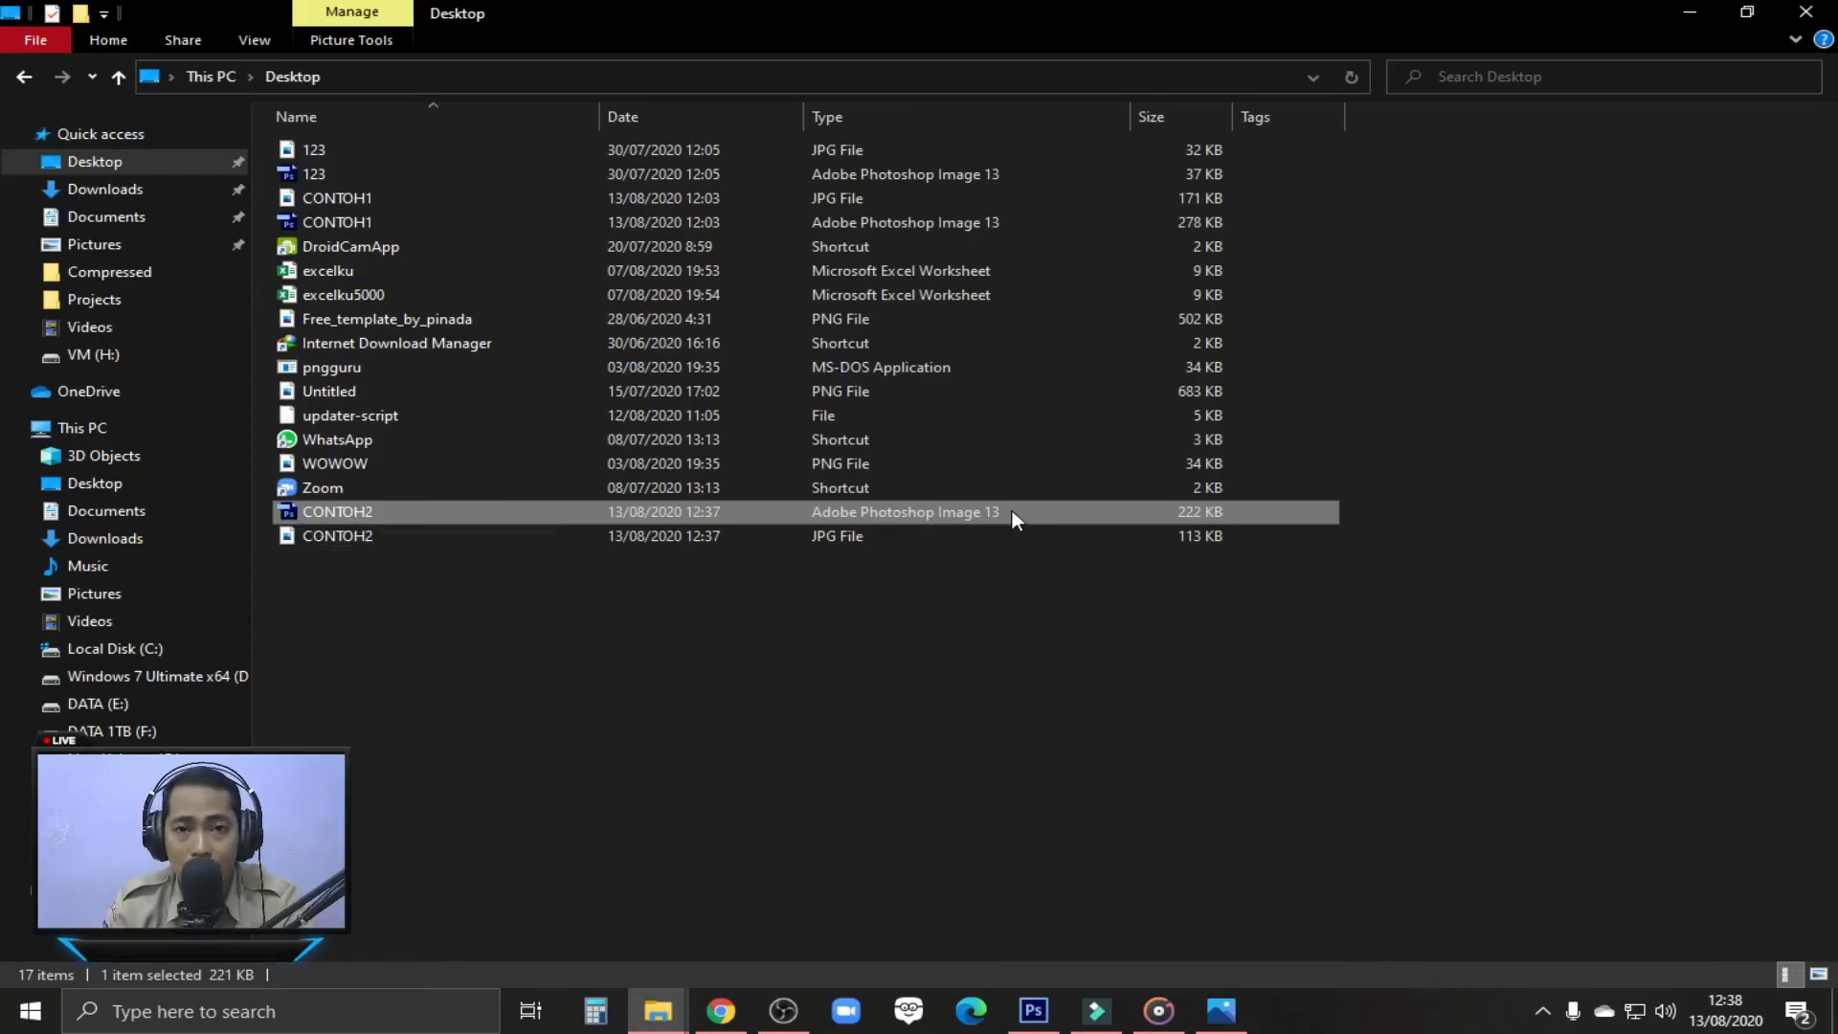
pyautogui.click(362, 542)
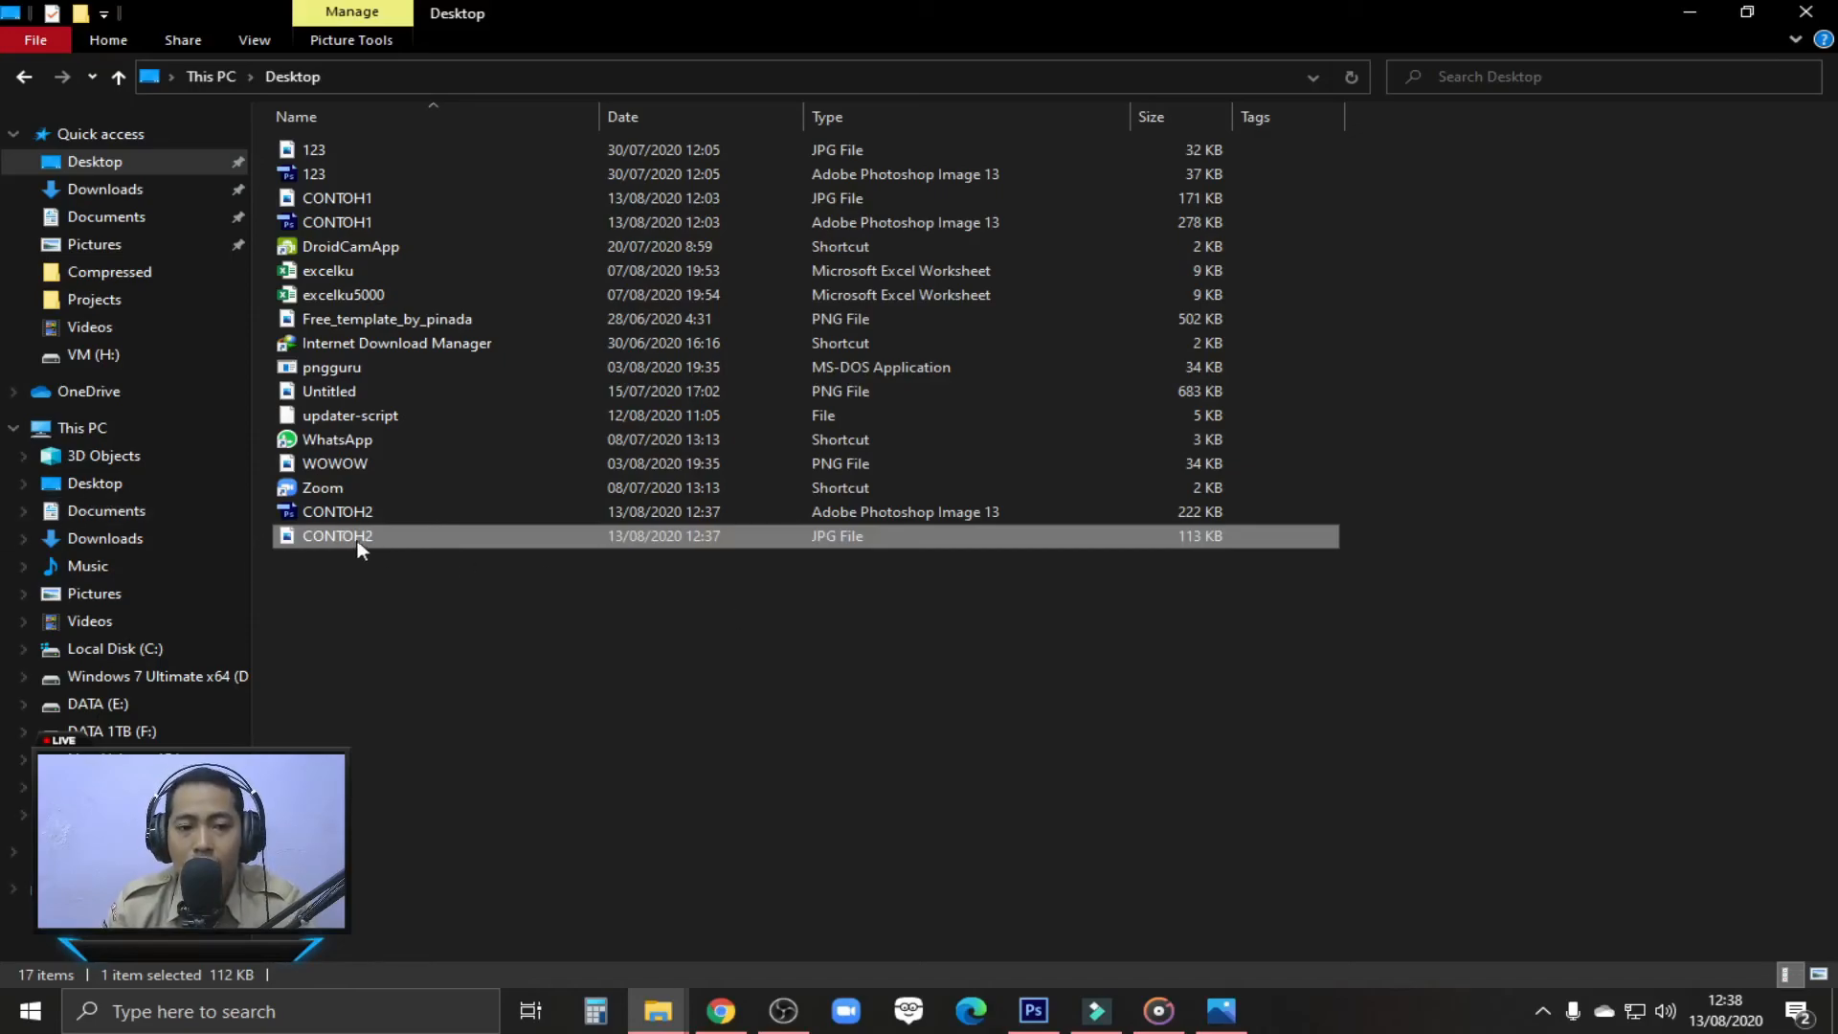
# Change the Desktop folder's layout from the details list to extra large icons
pyautogui.click(254, 40)
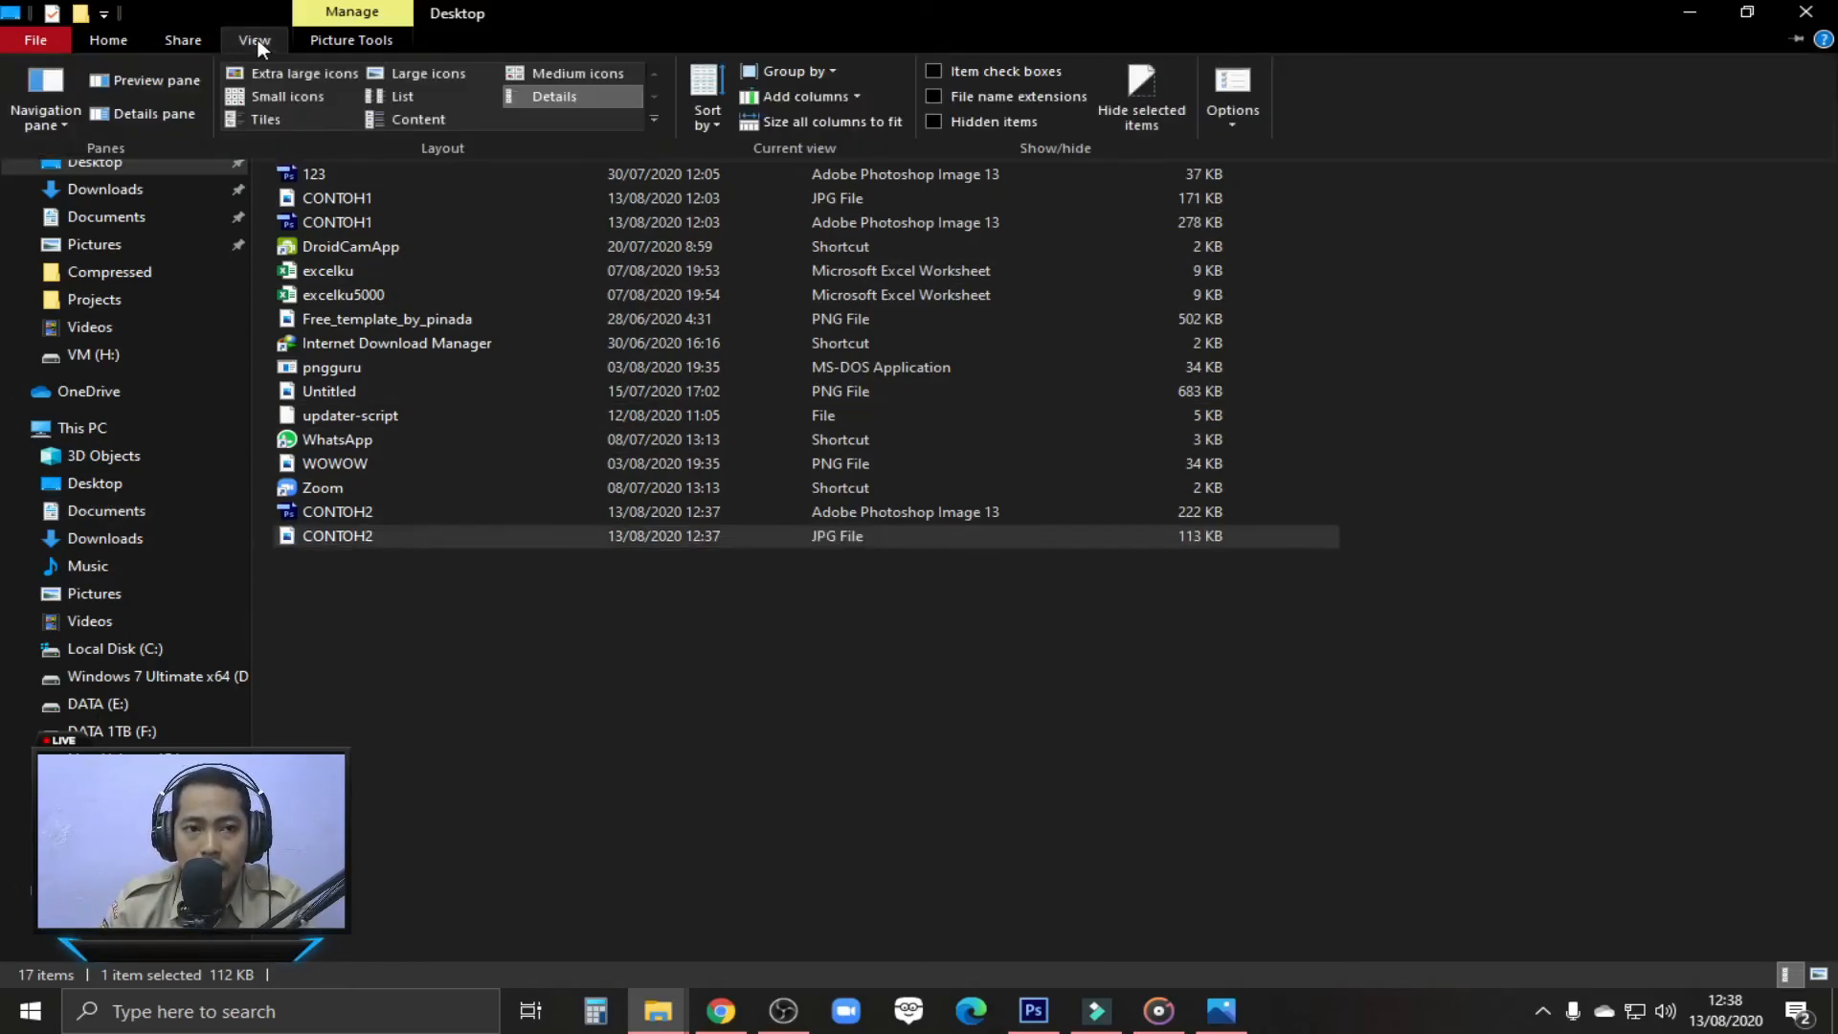
pyautogui.click(396, 73)
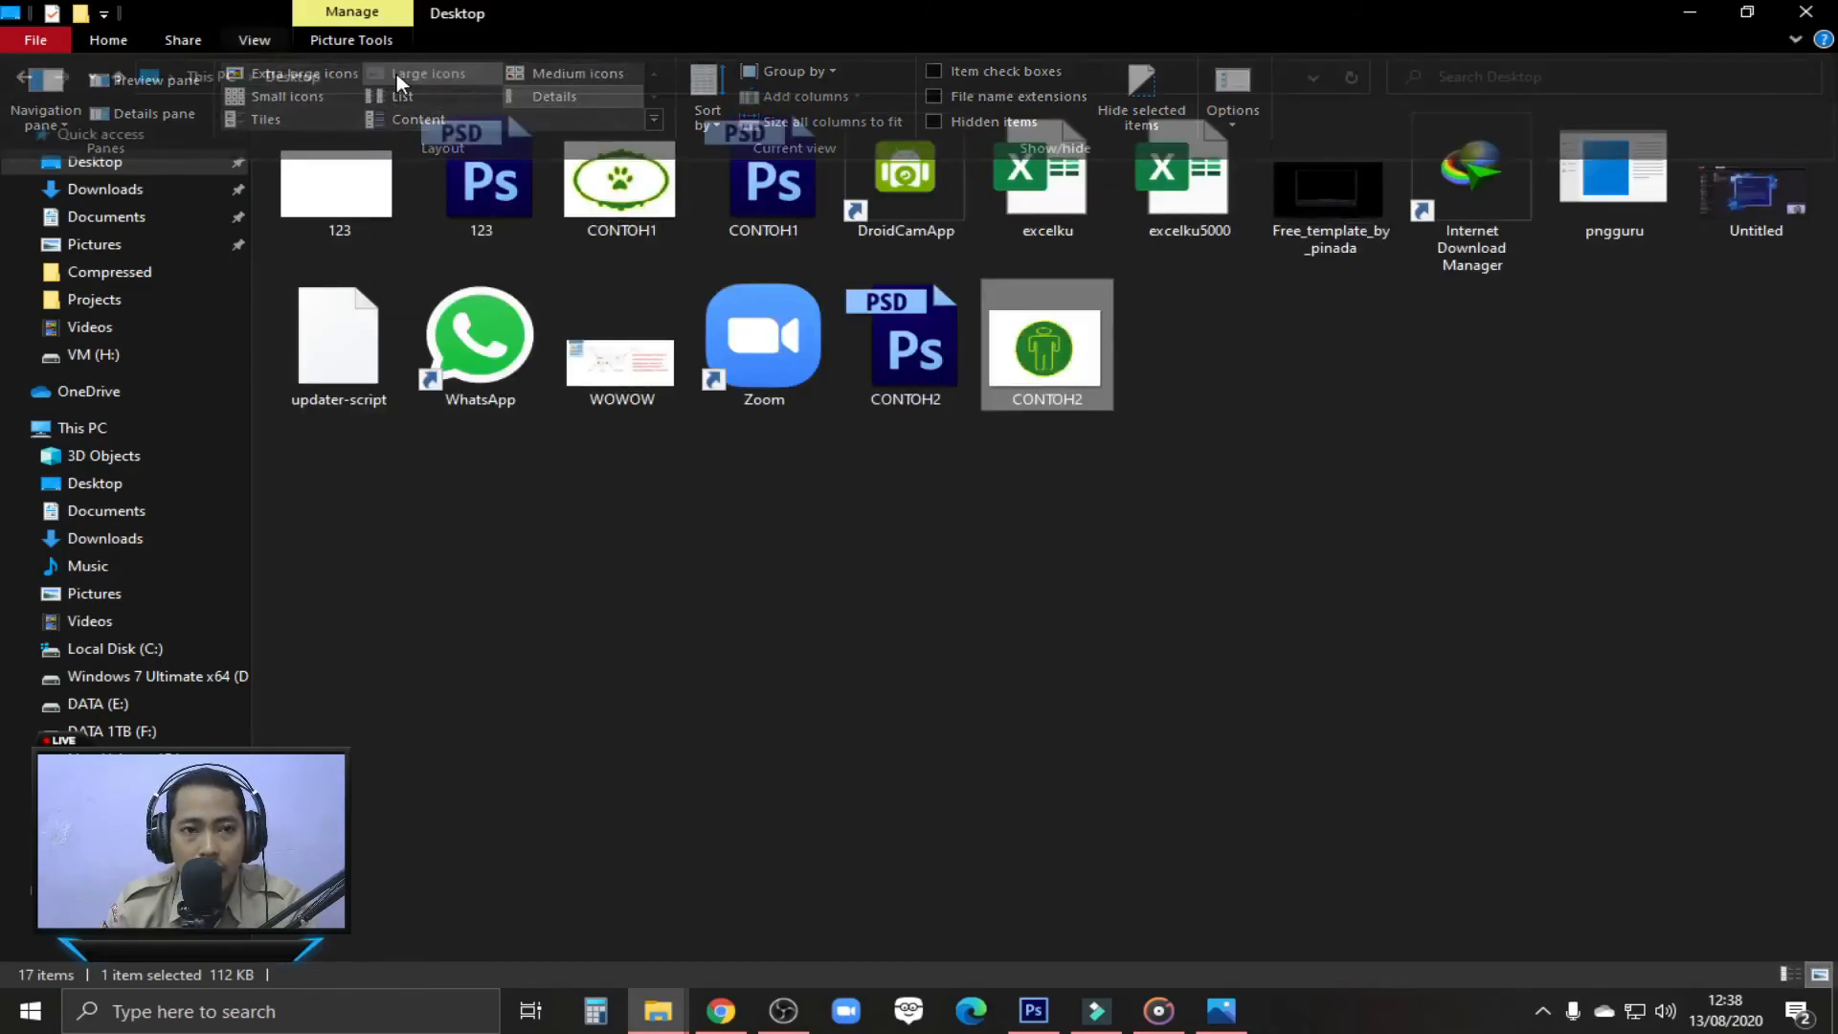
pyautogui.click(268, 38)
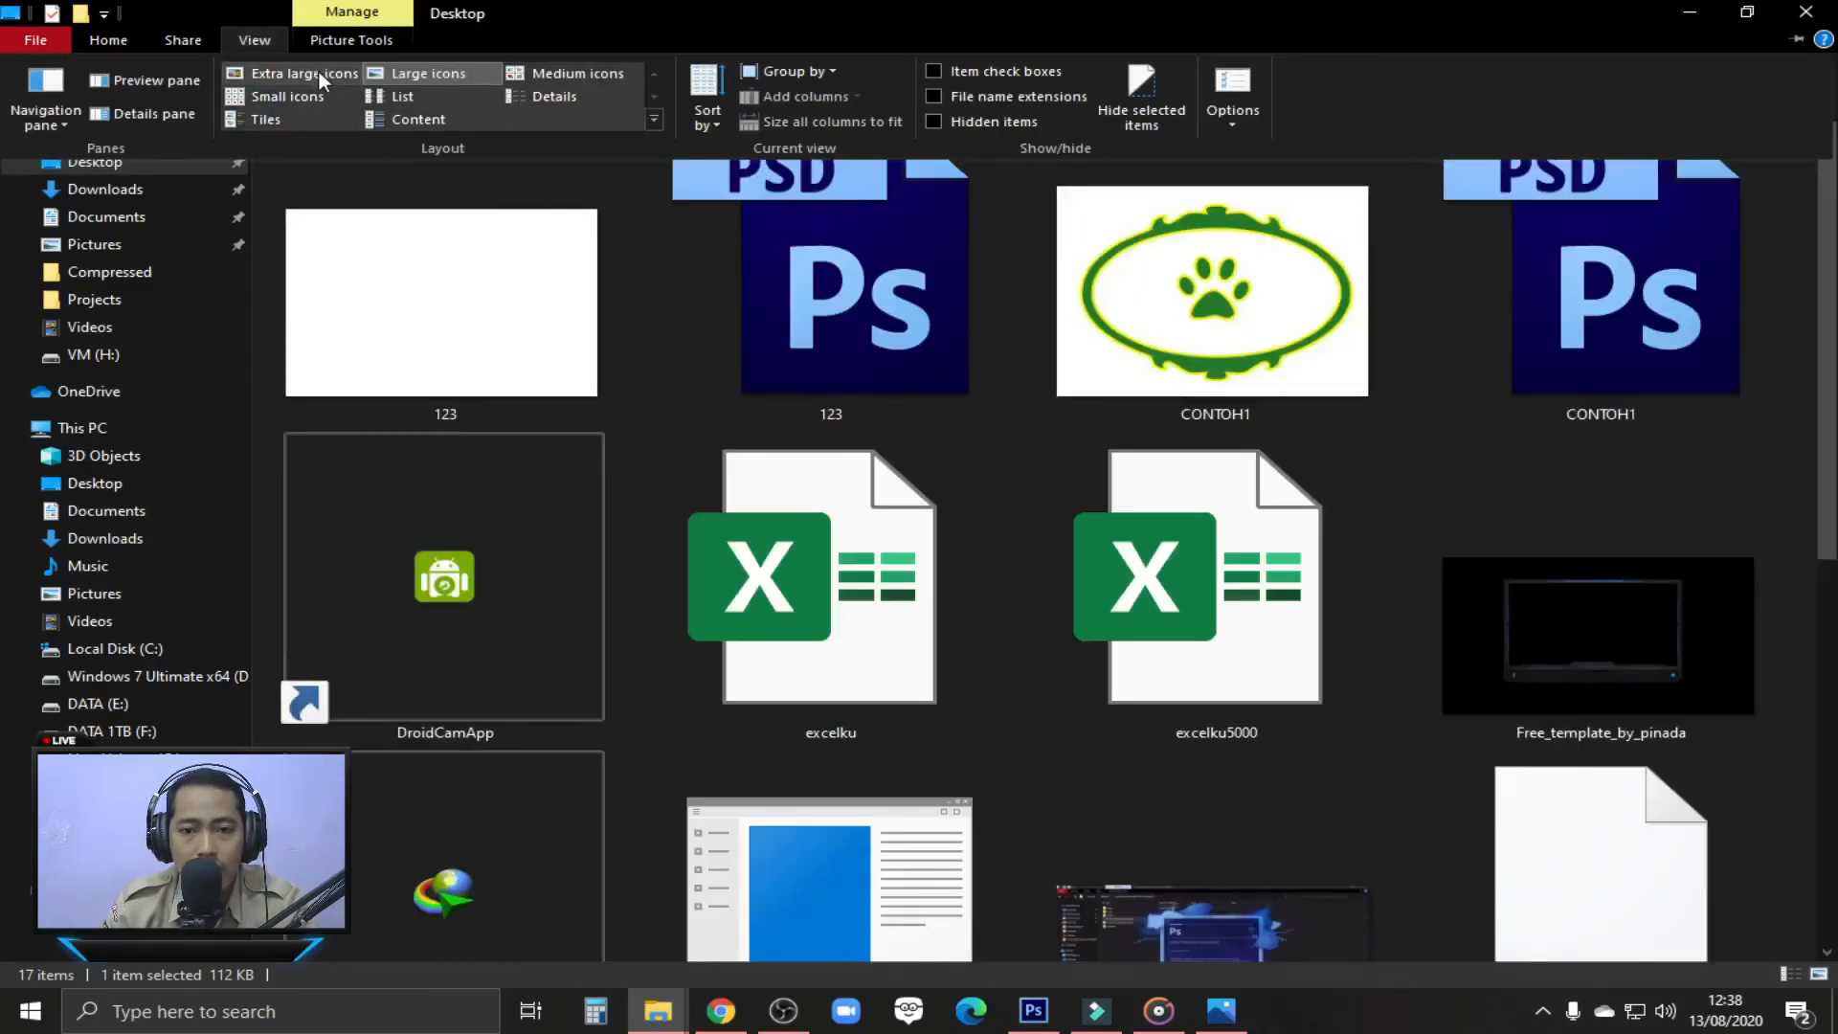
pyautogui.click(318, 70)
# Open the CONTOH2 JPG in Photos to inspect the exported design, and return to Photoshop
pyautogui.scroll(-5, 1058, 532)
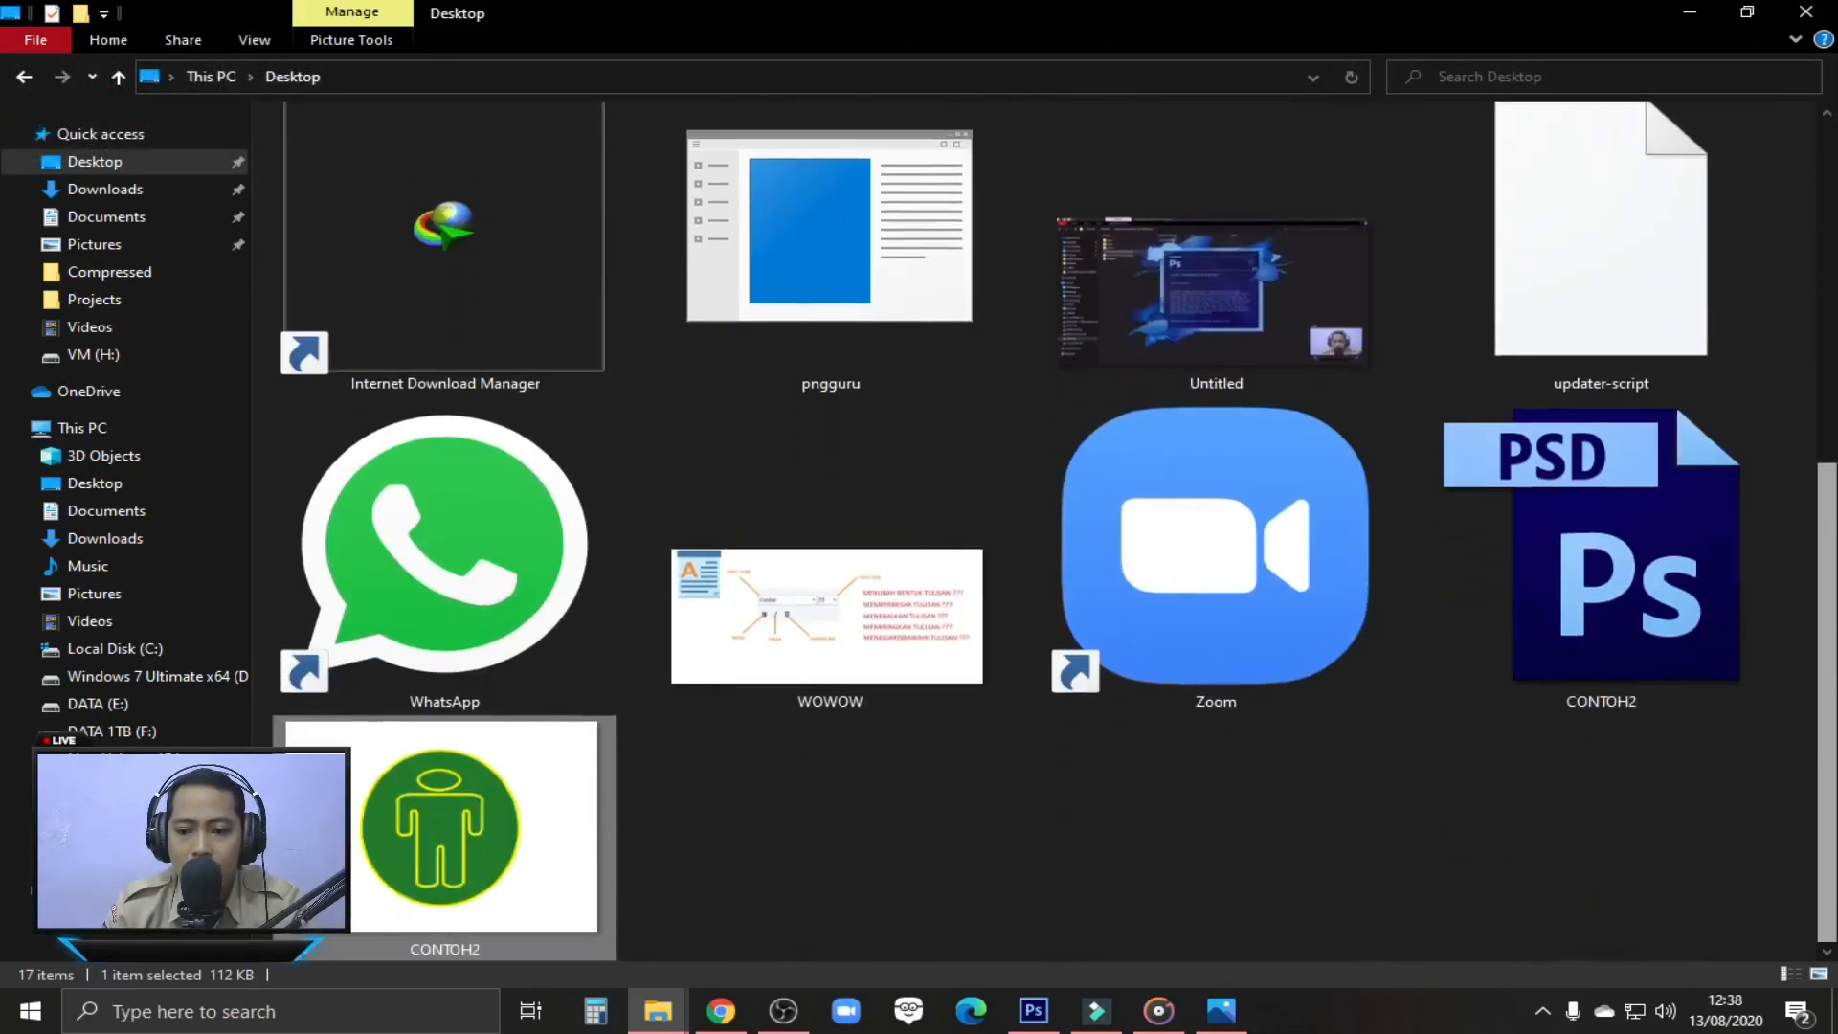
pyautogui.doubleClick(454, 837)
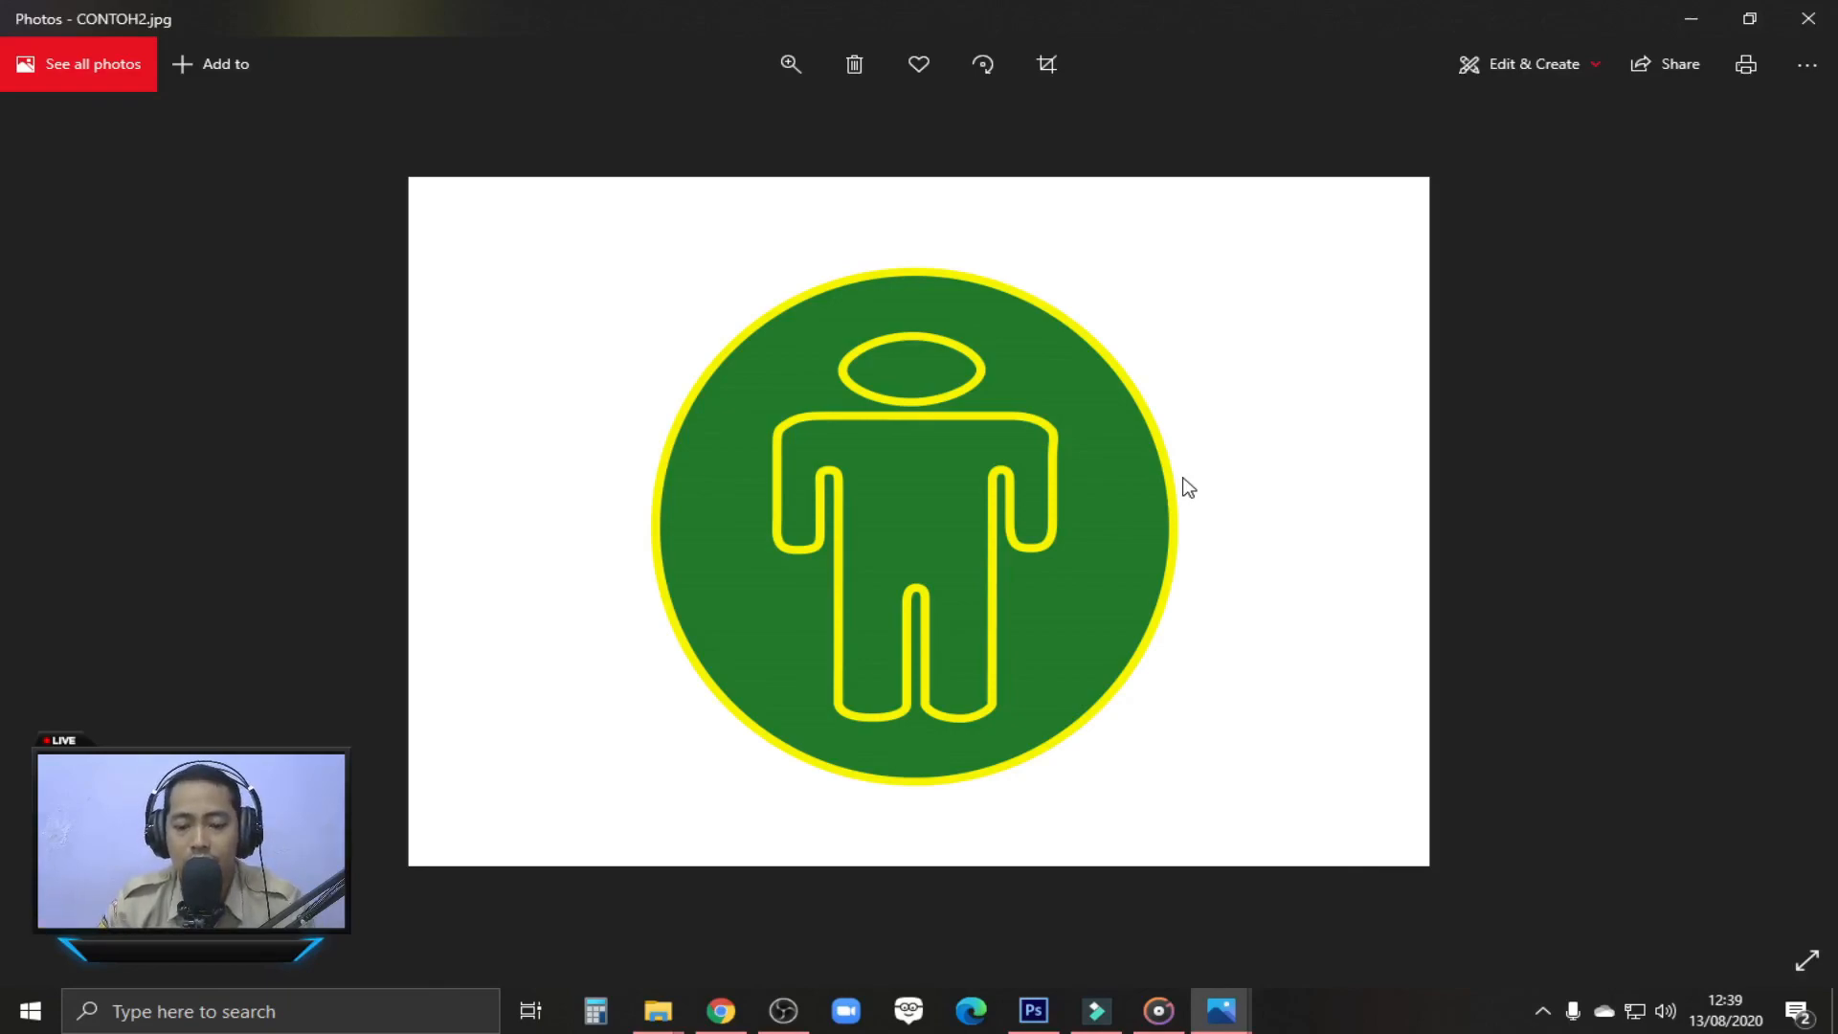
pyautogui.click(1034, 1010)
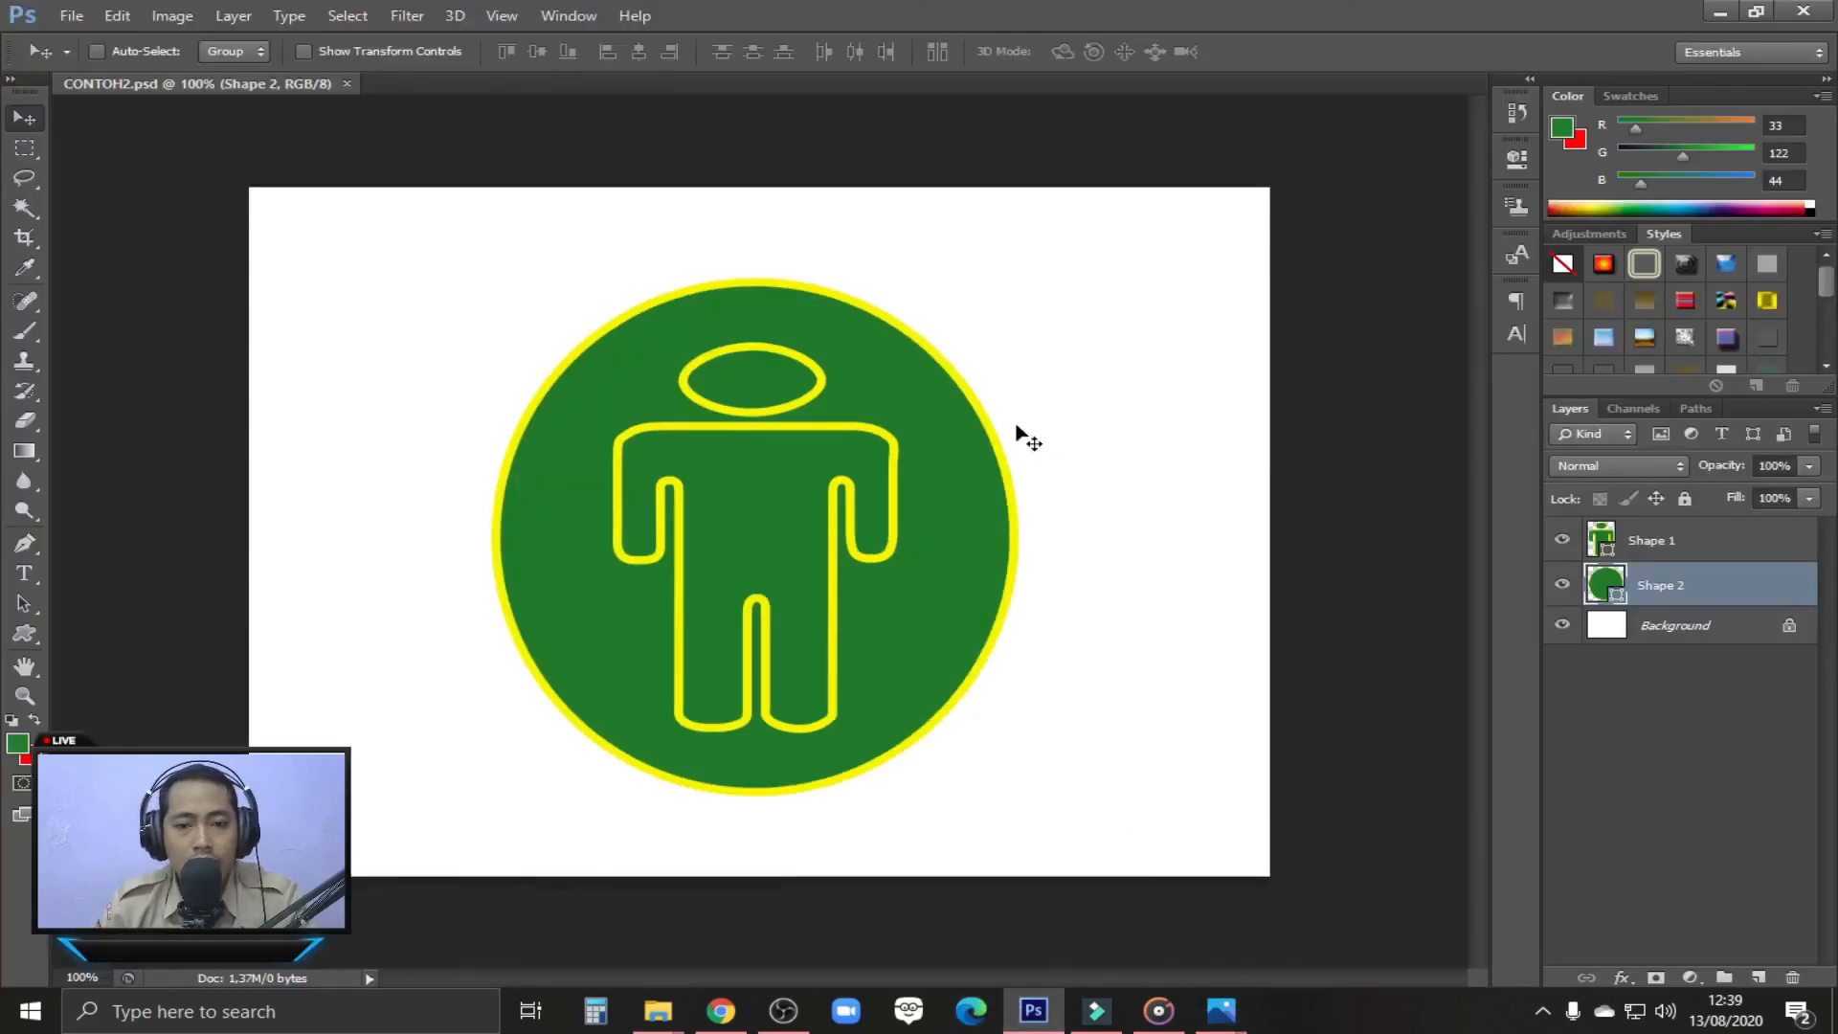